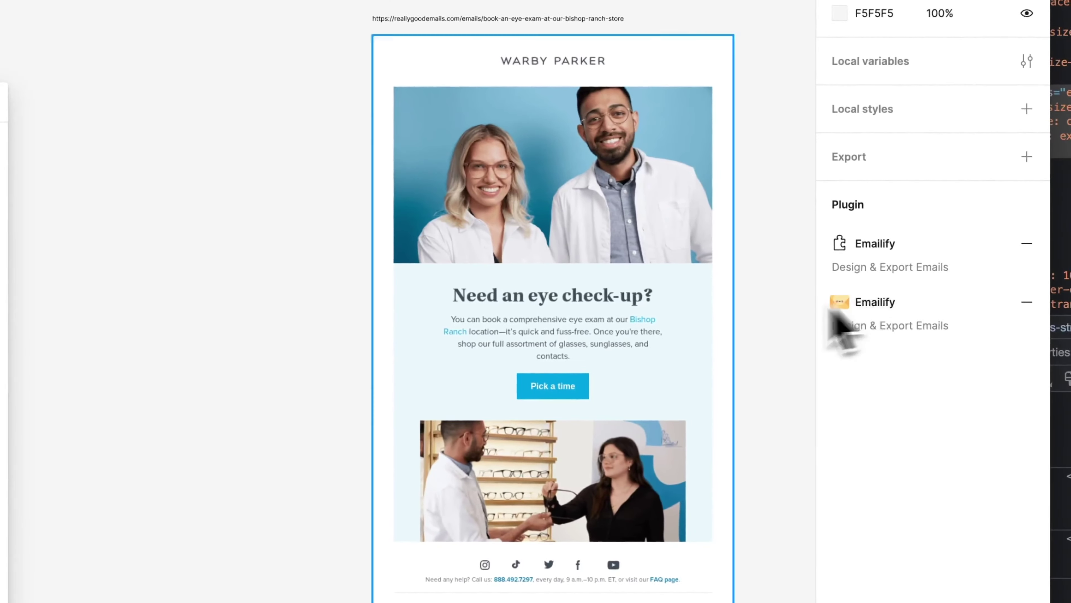
- Launch Emailify and create a new empty 600-wide 'Emailify Template' email container
{"action": "left_click", "coordinate": [852, 308]}
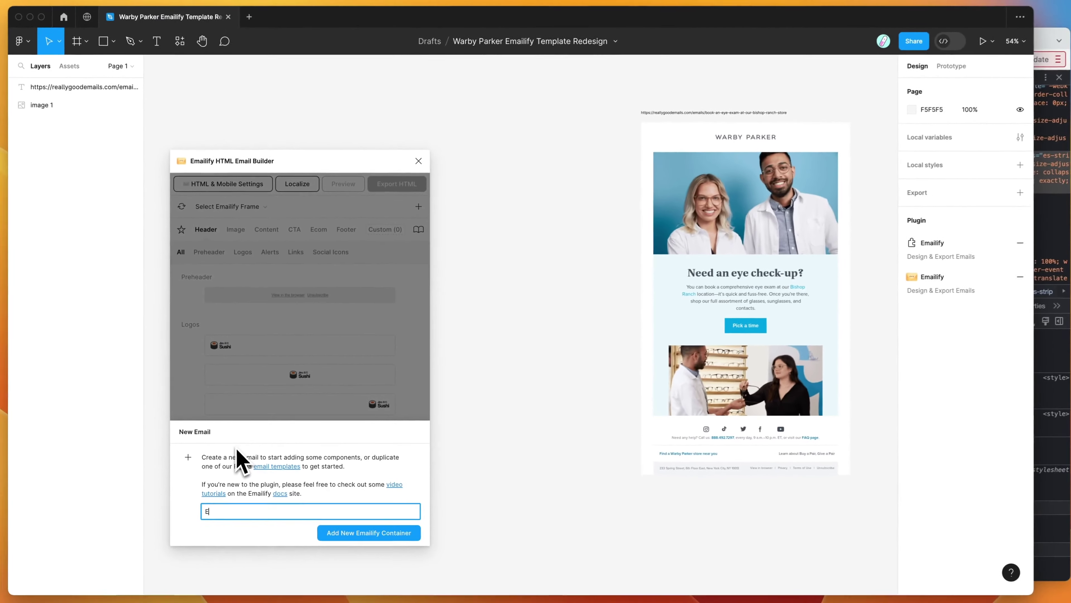
{"action": "type", "text": "Emailify Template"}
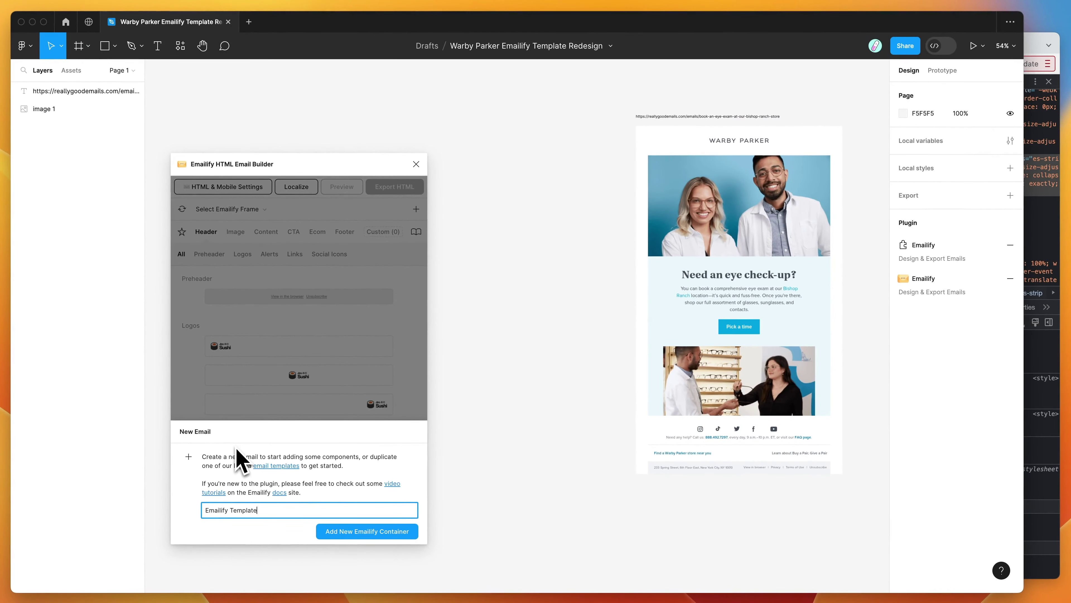
{"action": "key", "text": "Return"}
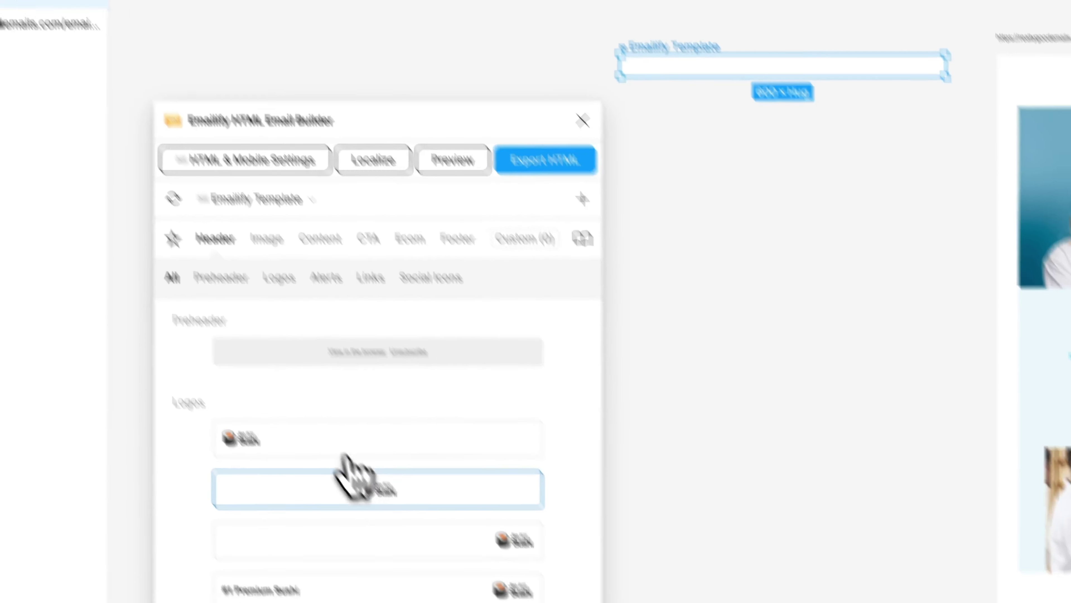
- Insert a centred logo header and swap the Sushi logo for the WARBY PARKER wordmark
{"action": "left_click", "coordinate": [371, 523]}
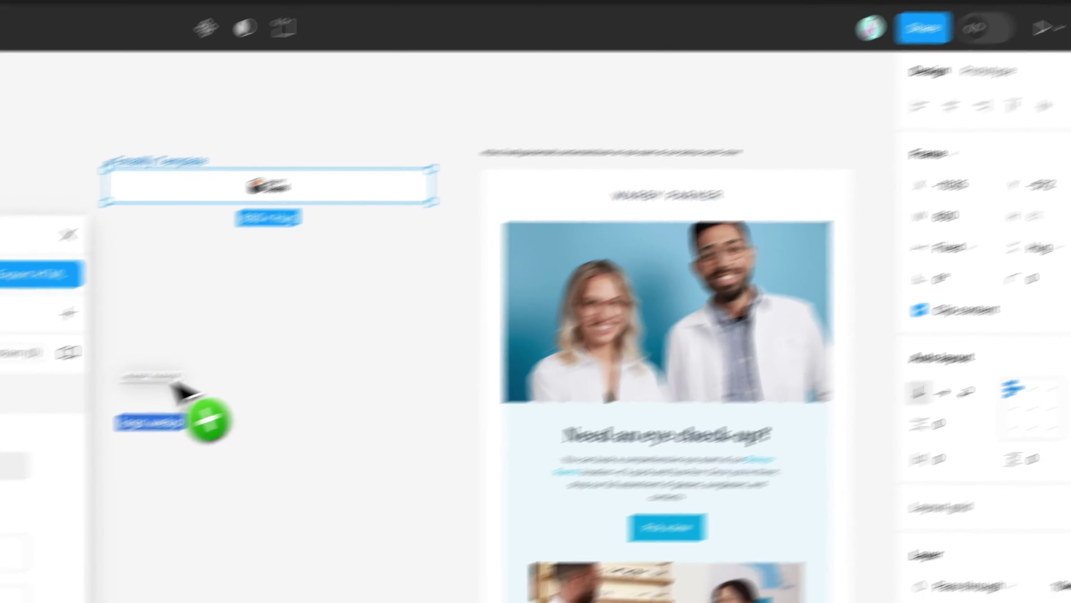
{"action": "left_click_drag", "start_coordinate": [535, 241], "coordinate": [384, 341]}
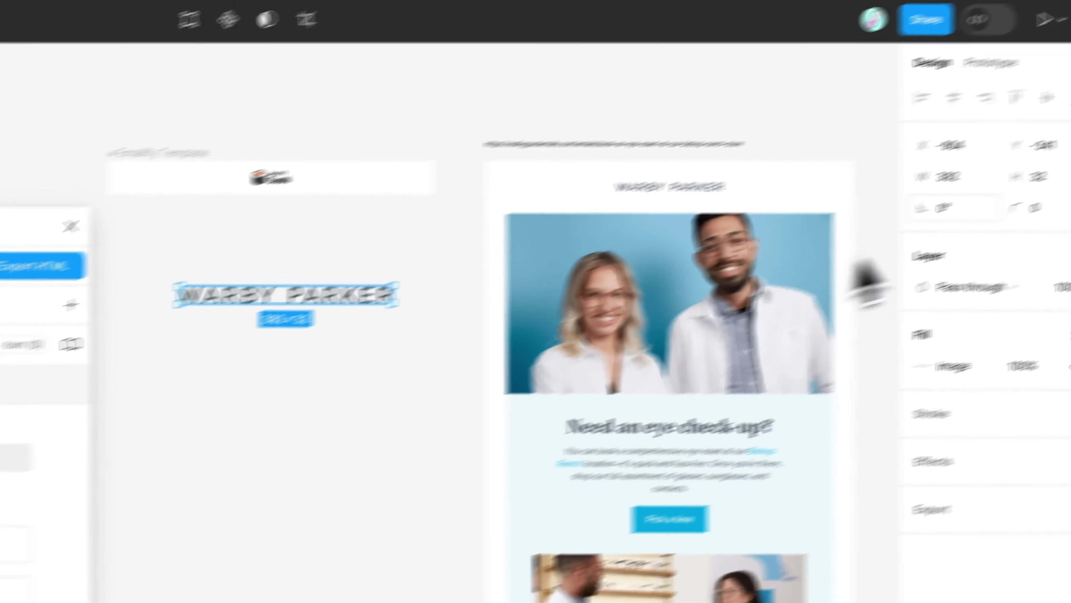
{"action": "left_click", "coordinate": [850, 223]}
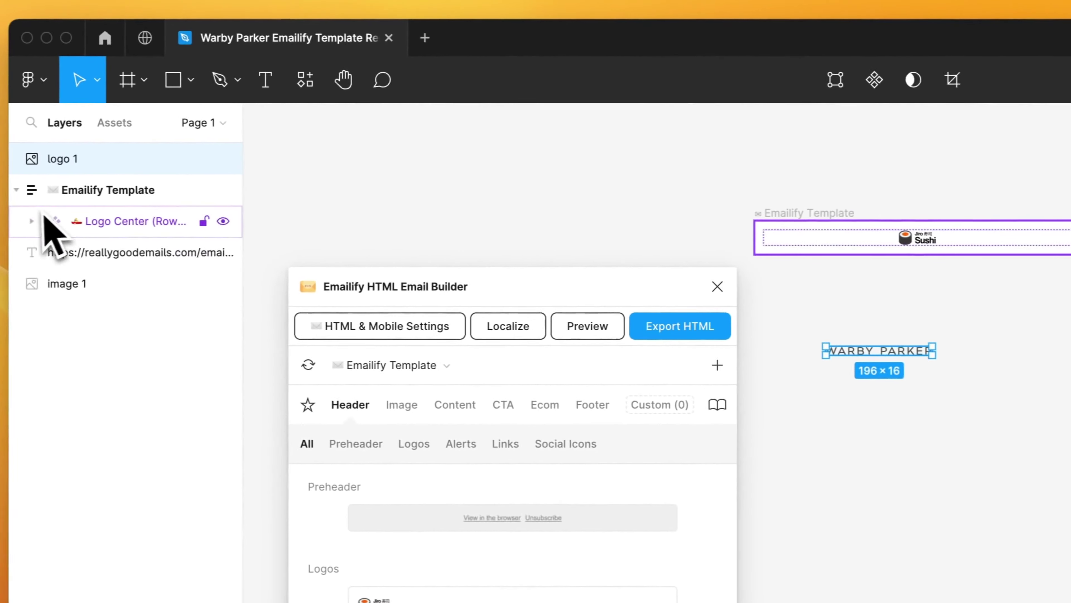
{"action": "left_click", "coordinate": [41, 222]}
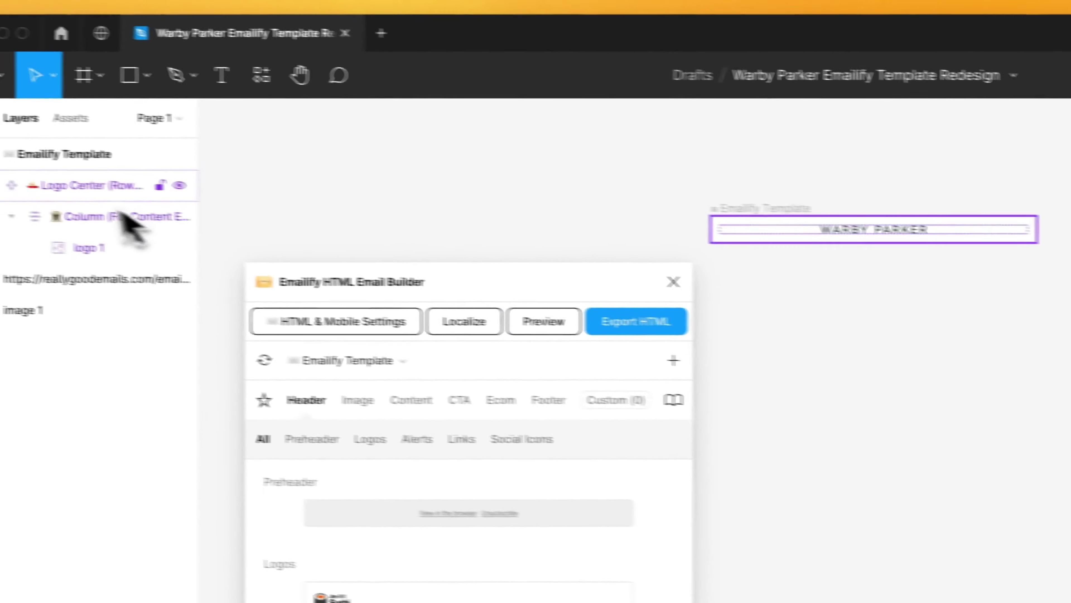
{"action": "left_click", "coordinate": [161, 190]}
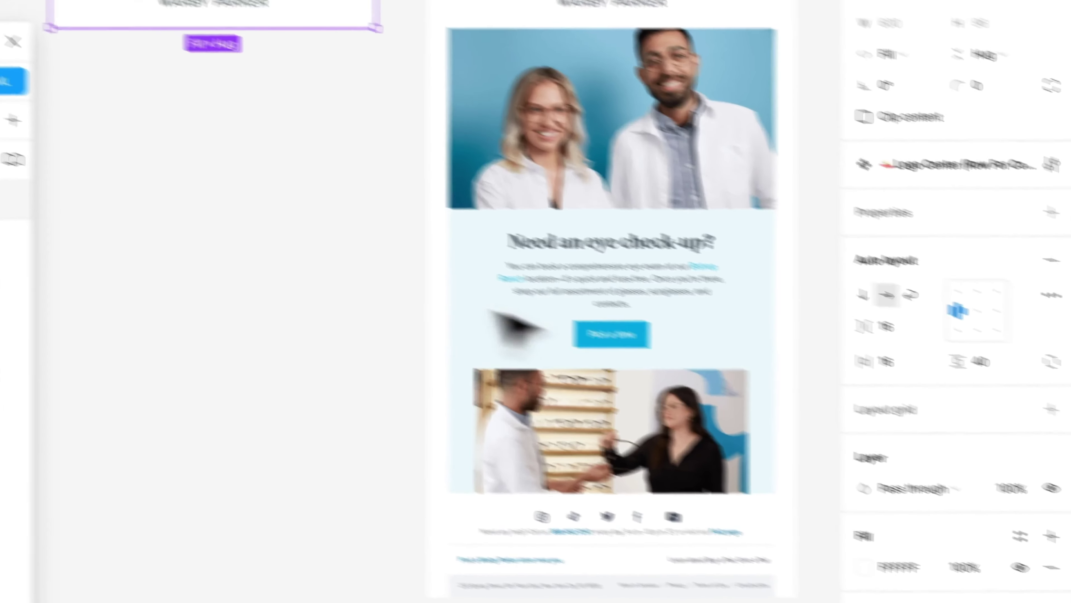
{"action": "left_click", "coordinate": [430, 341]}
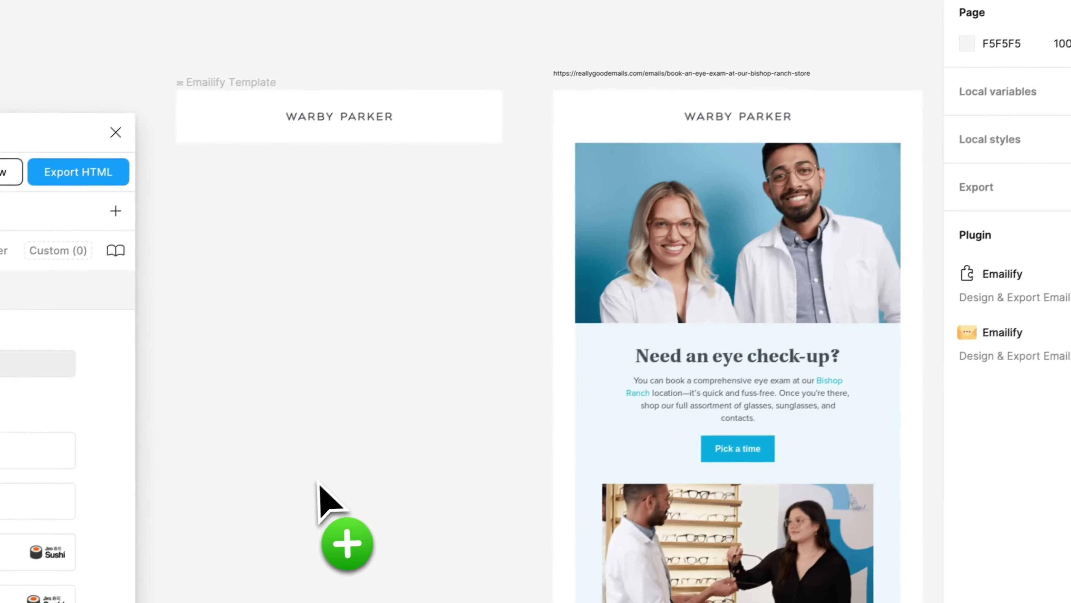
{"action": "left_click_drag", "start_coordinate": [191, 574], "coordinate": [344, 492]}
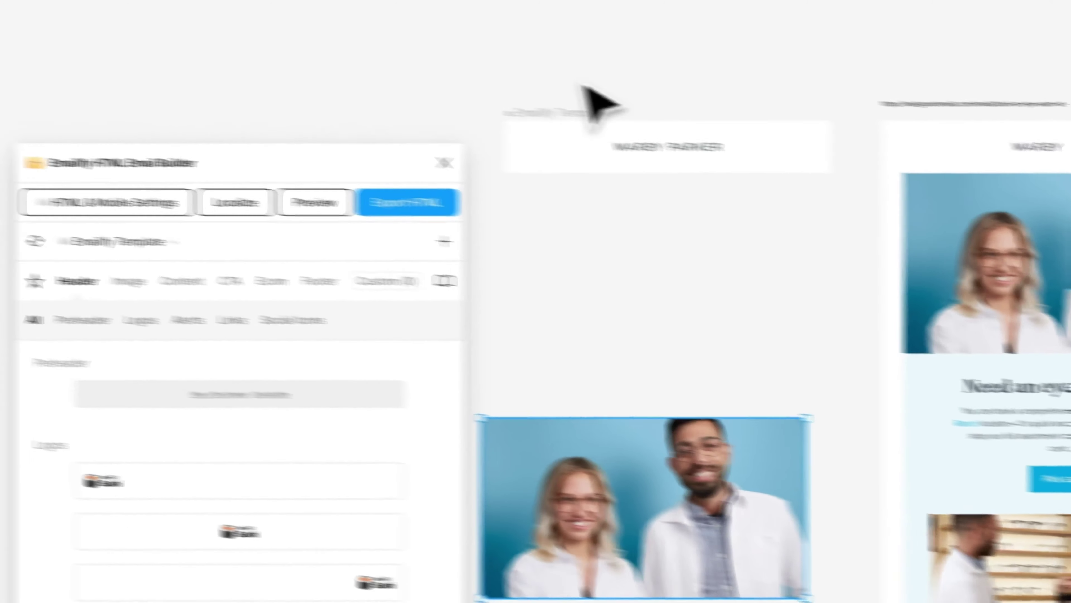
- Add a full-width Hero image row and replace the sushi image with the white-coats photo
{"action": "left_click", "coordinate": [696, 129]}
{"action": "left_click", "coordinate": [260, 298]}
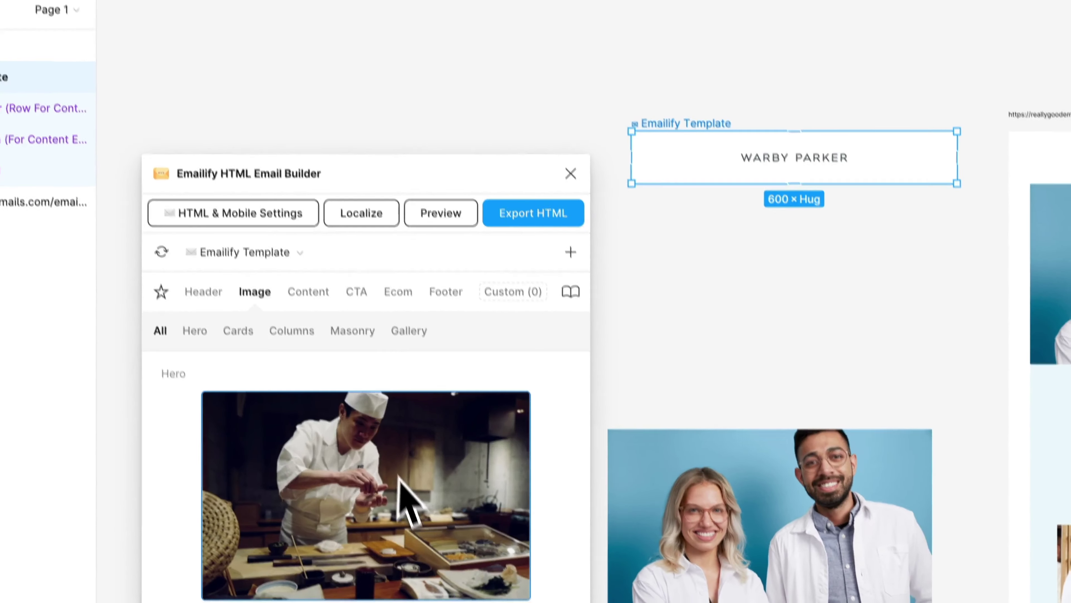
{"action": "scroll", "coordinate": [396, 486], "scroll_direction": "down", "scroll_amount": 5}
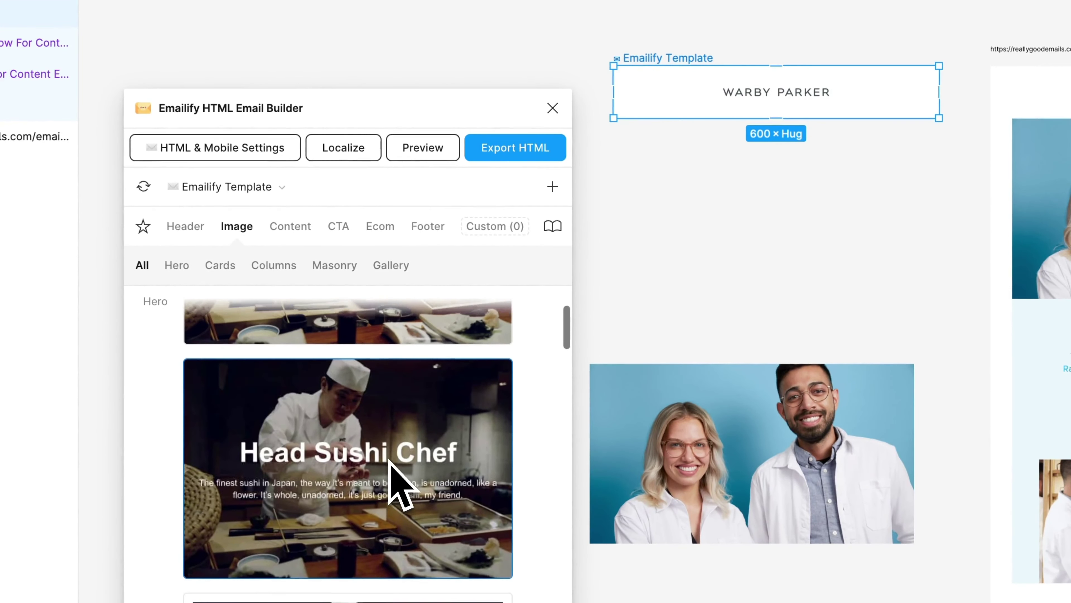
{"action": "left_click", "coordinate": [390, 344]}
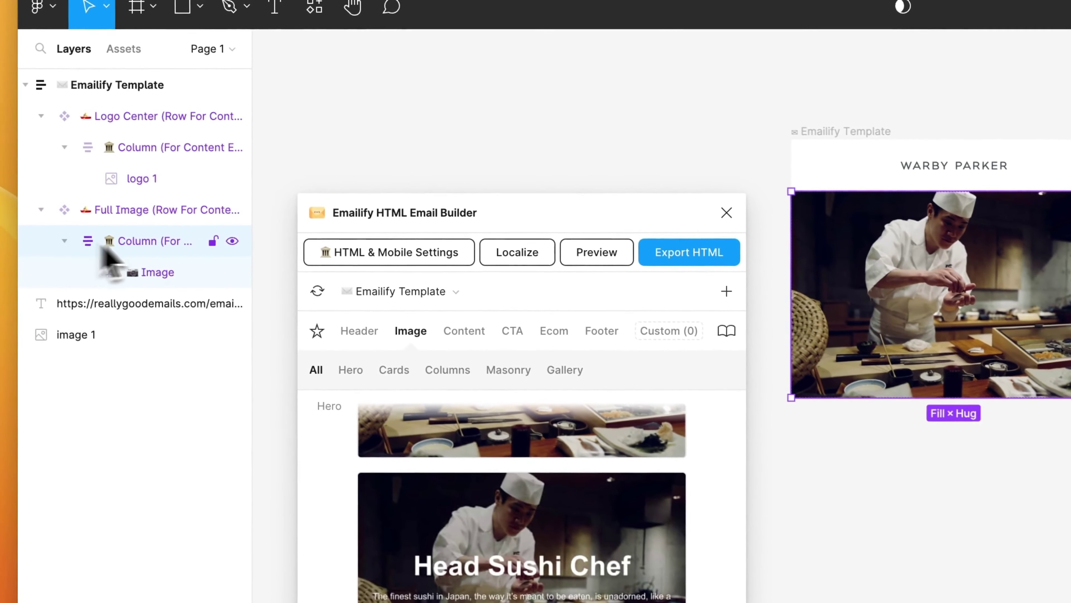
{"action": "left_click_drag", "start_coordinate": [104, 248], "coordinate": [130, 249]}
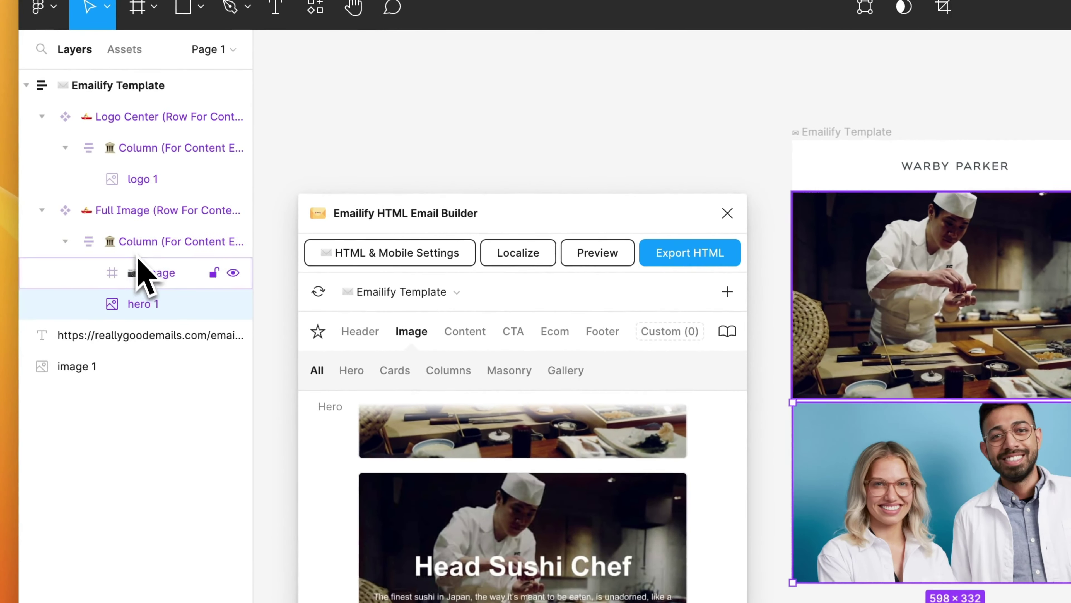
{"action": "key", "text": "Delete"}
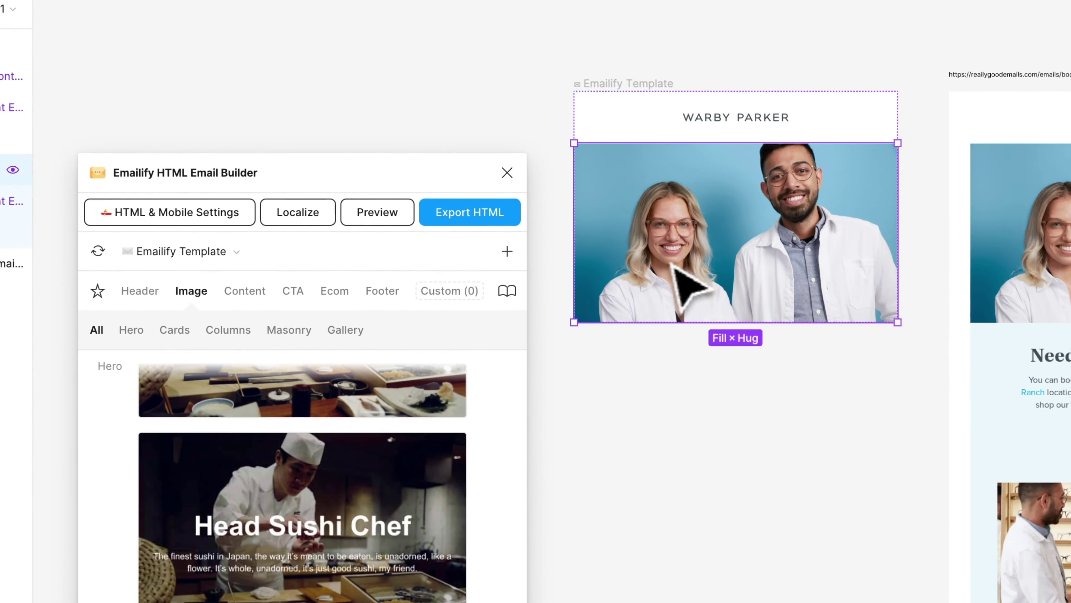
{"action": "left_click_drag", "start_coordinate": [449, 177], "coordinate": [412, 148]}
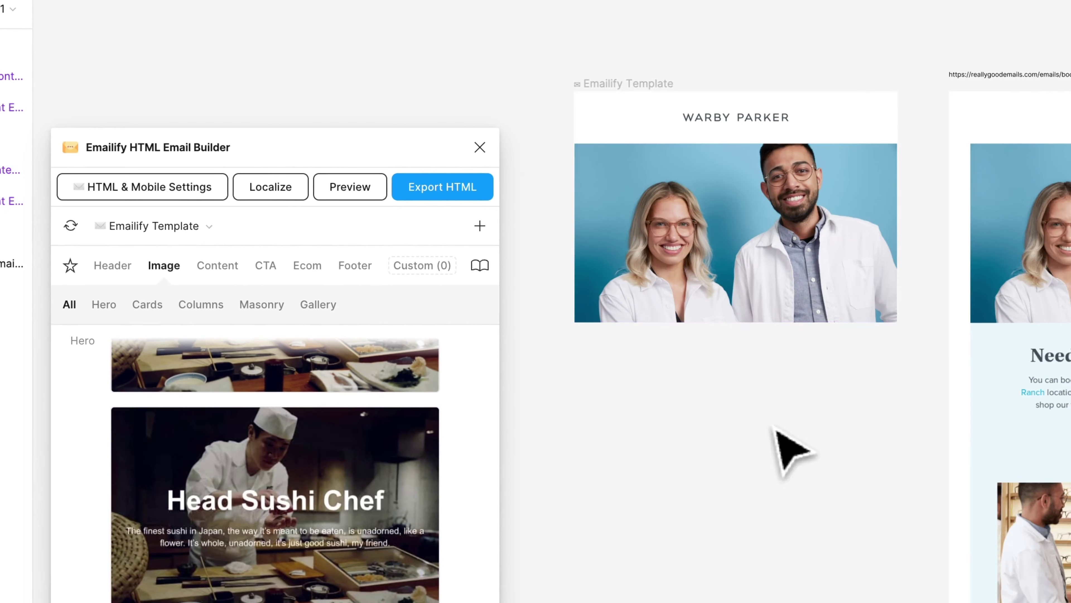
{"action": "left_click", "coordinate": [220, 266]}
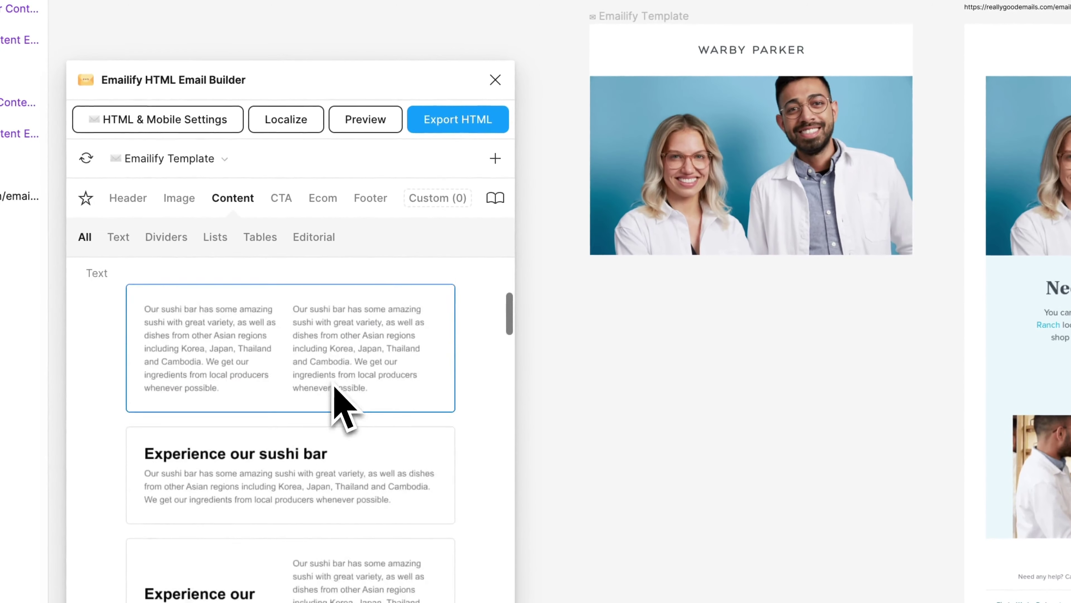
- Insert the Title, Text & Button call-to-action block below the hero photo
{"action": "left_click", "coordinate": [281, 198]}
{"action": "scroll", "coordinate": [329, 359], "scroll_direction": "down", "scroll_amount": 5}
{"action": "scroll", "coordinate": [337, 405], "scroll_direction": "down", "scroll_amount": 5}
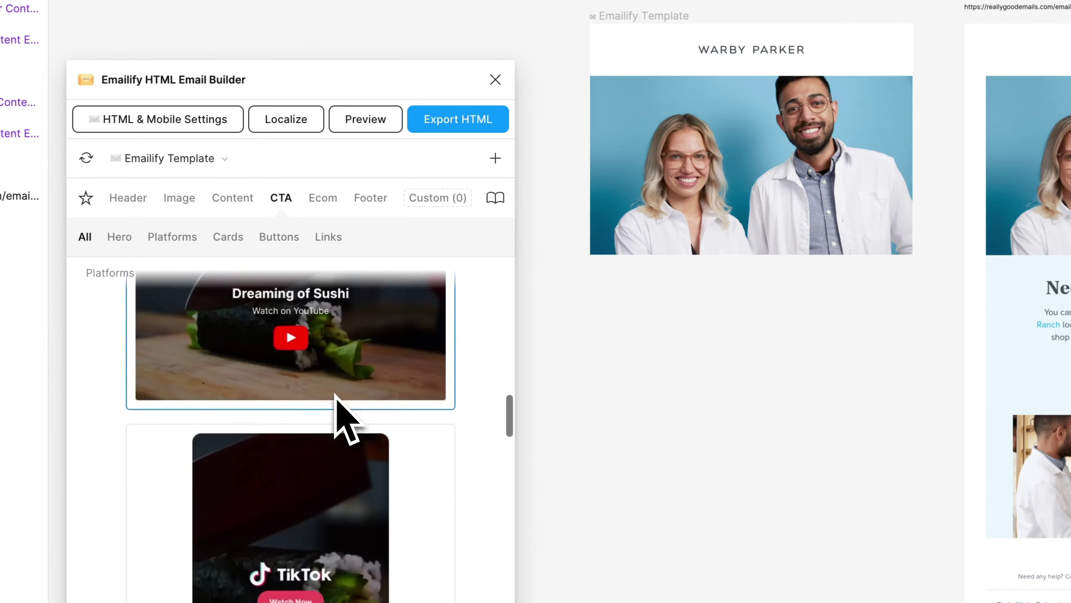
{"action": "scroll", "coordinate": [335, 397], "scroll_direction": "down", "scroll_amount": 5}
{"action": "scroll", "coordinate": [335, 398], "scroll_direction": "down", "scroll_amount": 5}
{"action": "scroll", "coordinate": [339, 412], "scroll_direction": "down", "scroll_amount": 5}
{"action": "scroll", "coordinate": [340, 411], "scroll_direction": "down", "scroll_amount": 5}
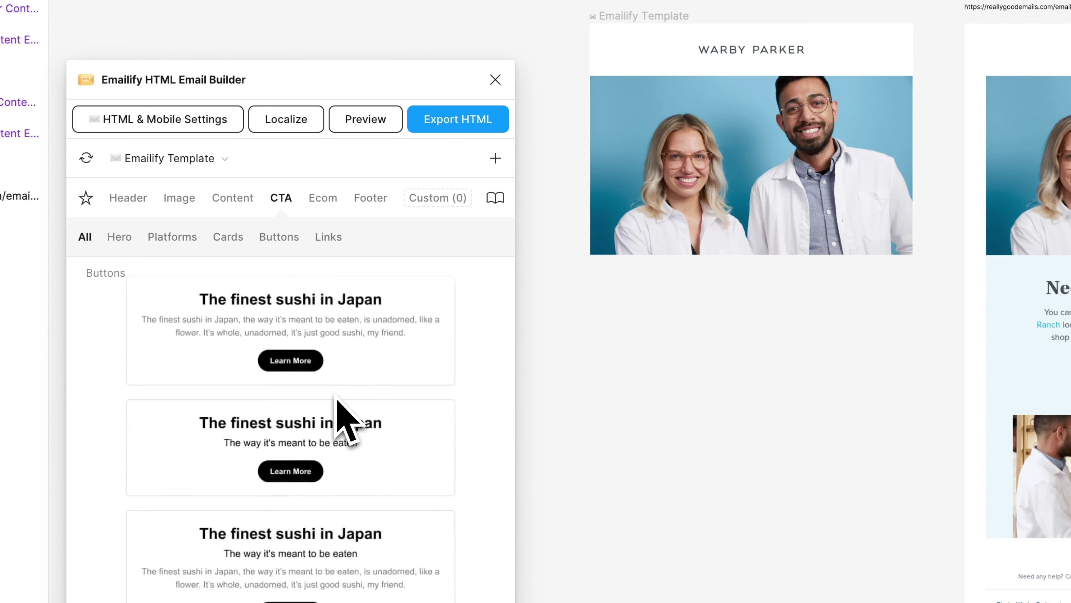
{"action": "left_click", "coordinate": [363, 383]}
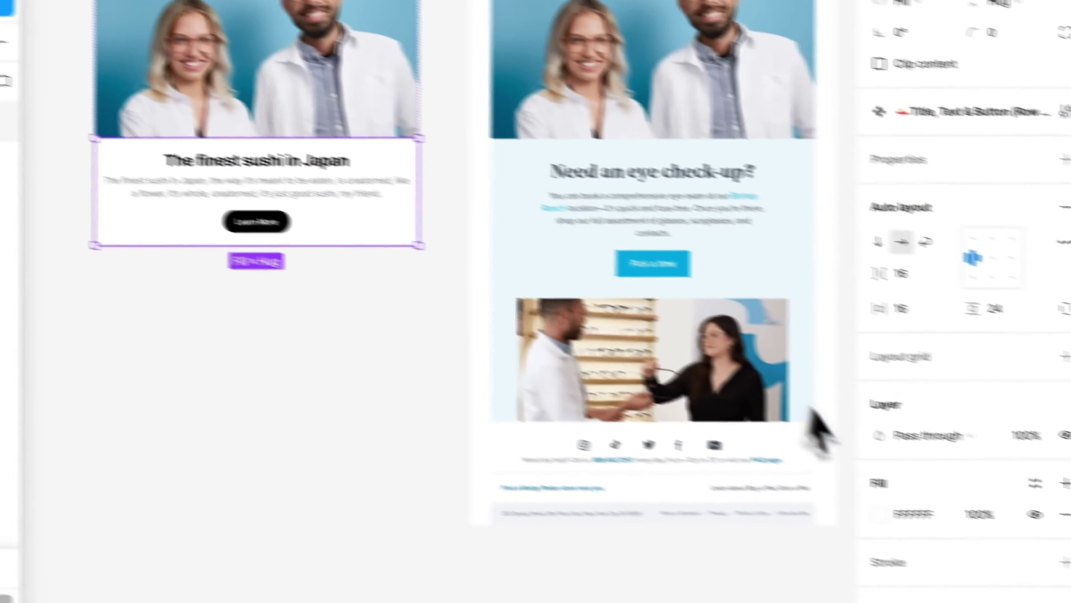
- Give the new block the reference email's light blue EAF6F9 background
{"action": "left_click", "coordinate": [797, 490]}
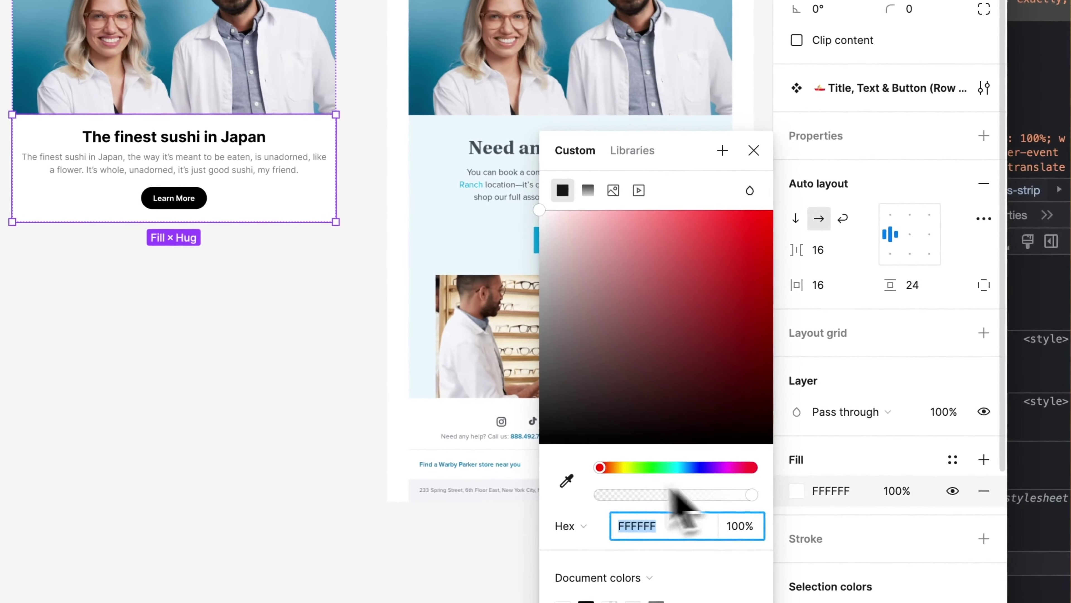
{"action": "left_click", "coordinate": [457, 247]}
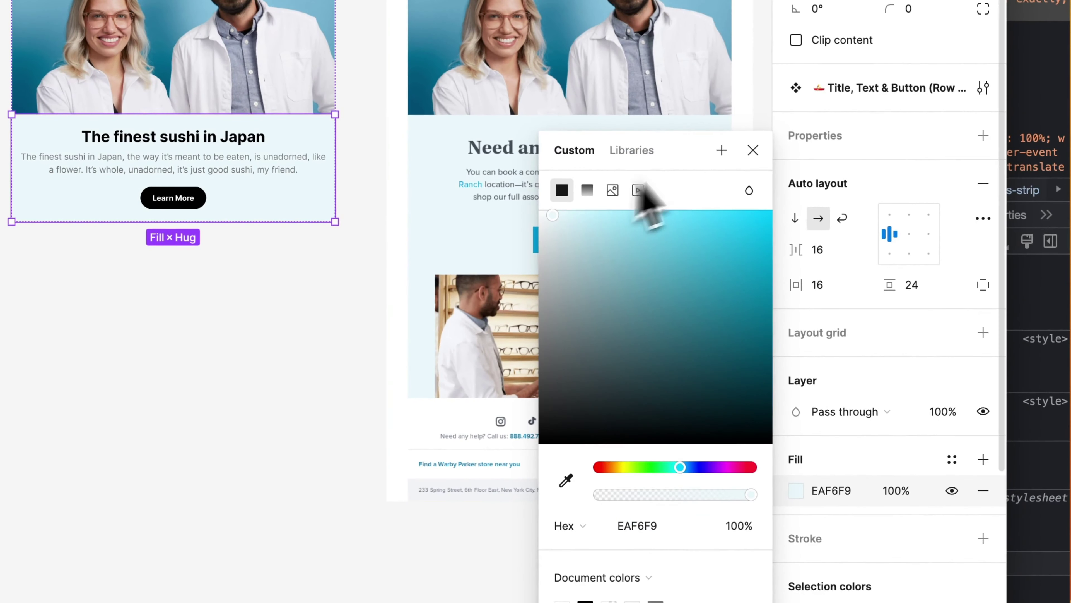
{"action": "left_click", "coordinate": [754, 162]}
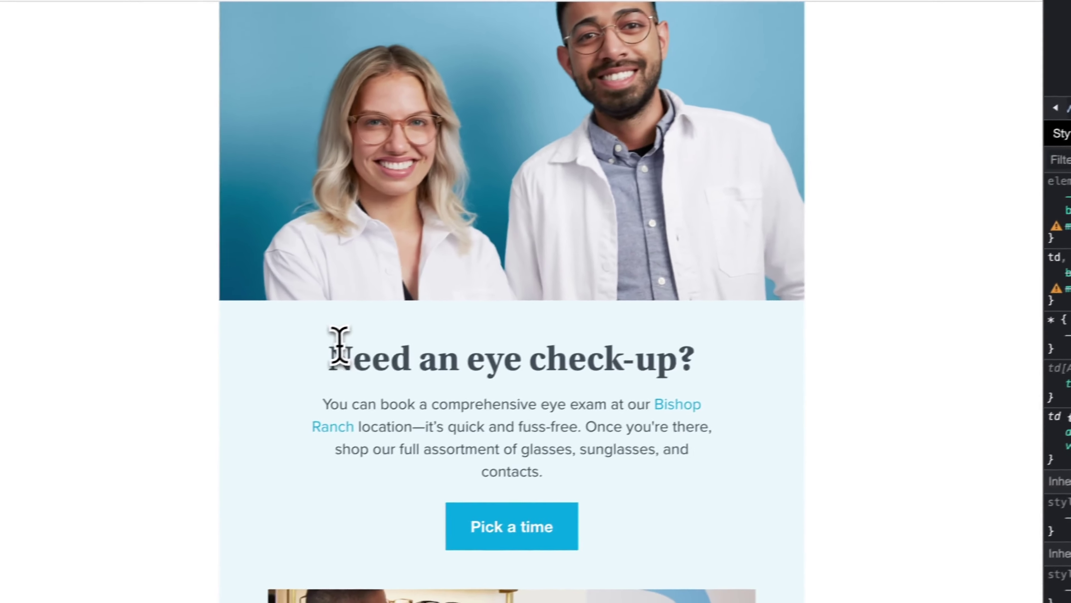
- Paste 'Need an eye check-up?' into the title and inspect the reference headline's 37px styling
{"action": "left_click_drag", "start_coordinate": [343, 352], "coordinate": [682, 349]}
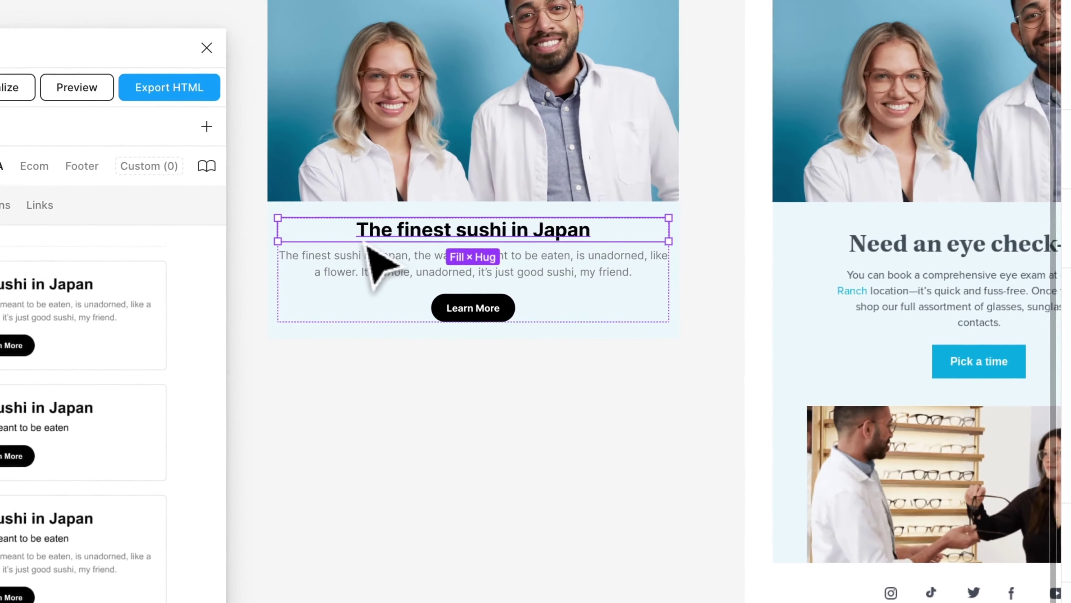
{"action": "key", "text": "Return"}
{"action": "key", "text": "ctrl+v"}
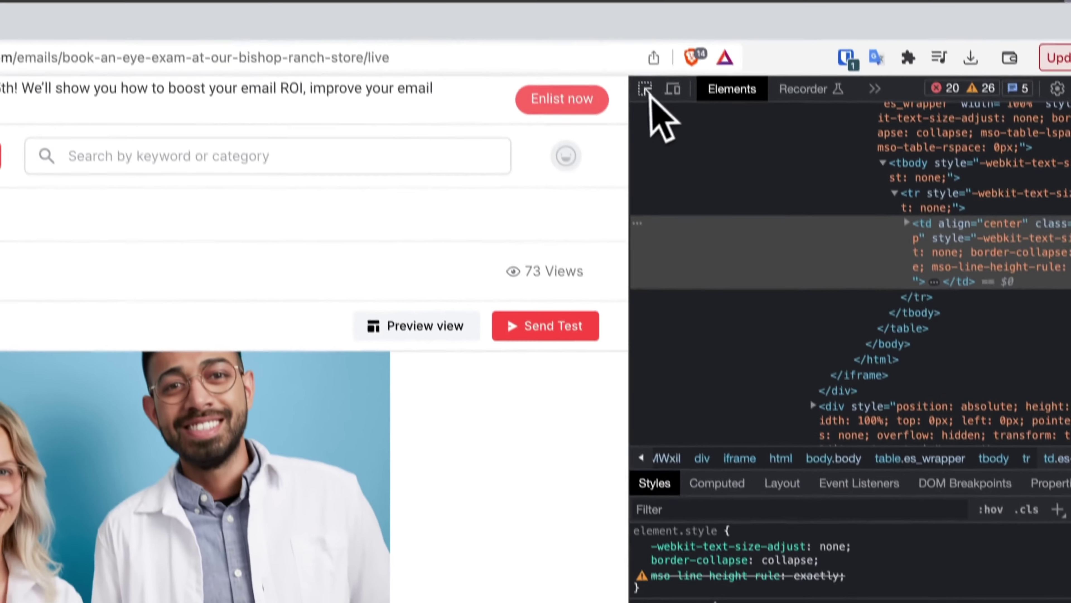
{"action": "left_click", "coordinate": [648, 96]}
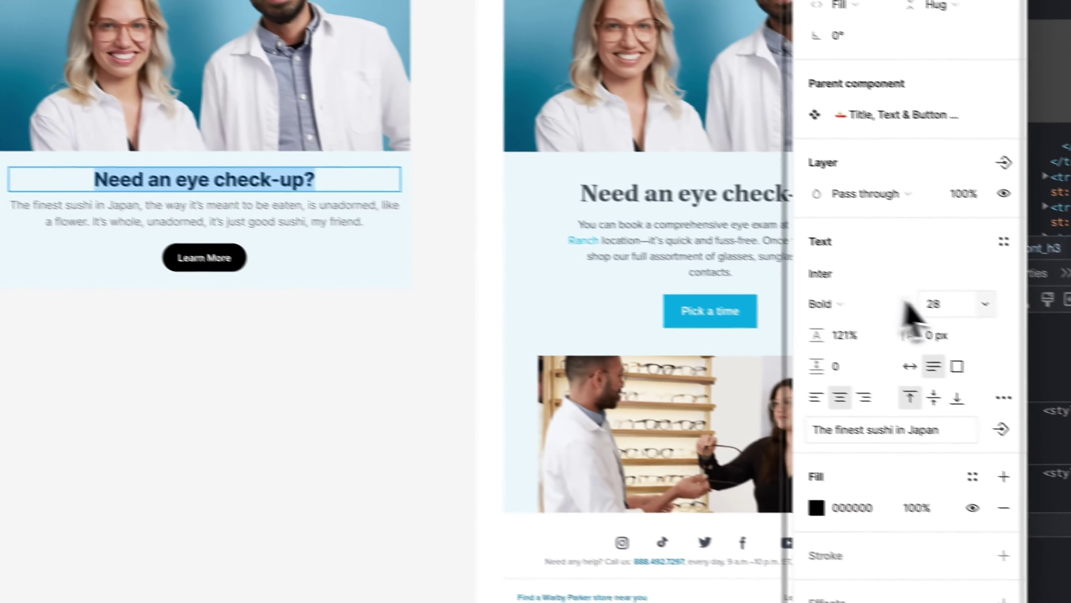
{"action": "left_click", "coordinate": [907, 296]}
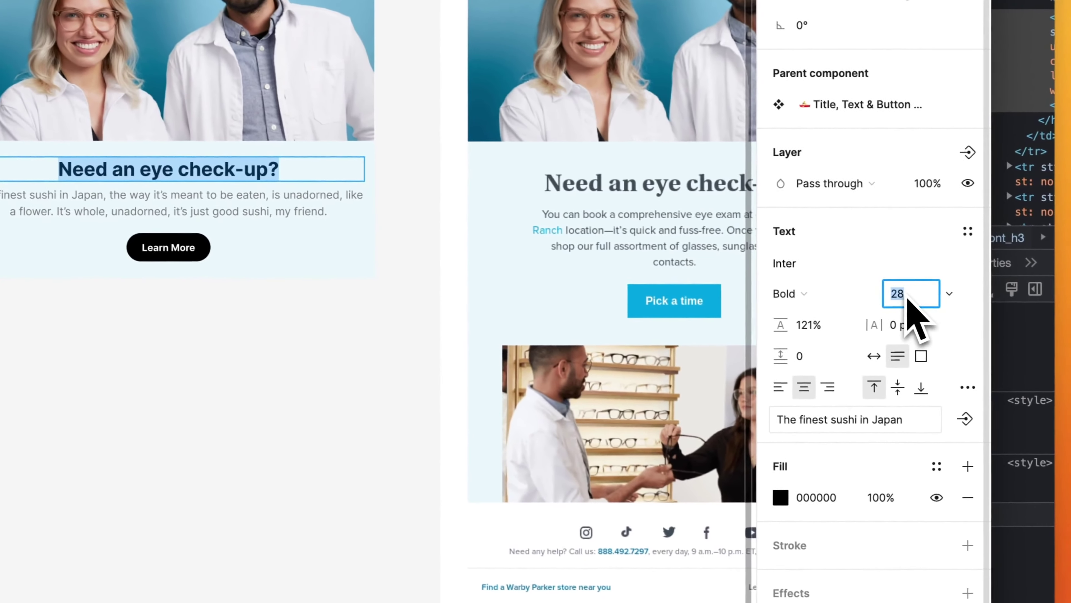
- Set the heading to Georgia at size 37 with the reference's dark slate colour
{"action": "type", "text": "7"}
{"action": "left_click", "coordinate": [809, 273]}
{"action": "type", "text": "Georg"}
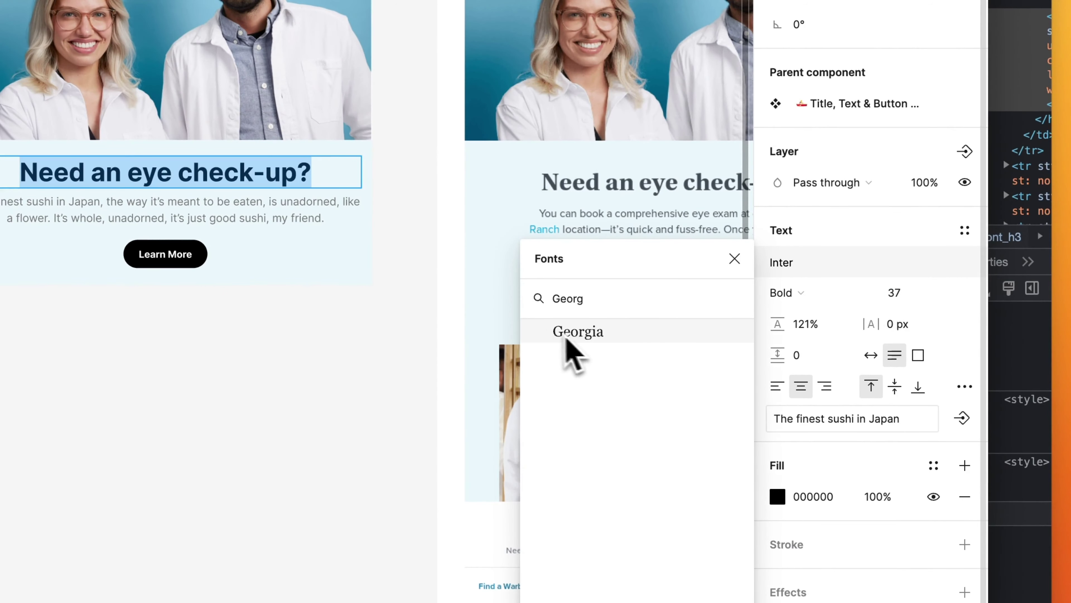
{"action": "left_click", "coordinate": [567, 333]}
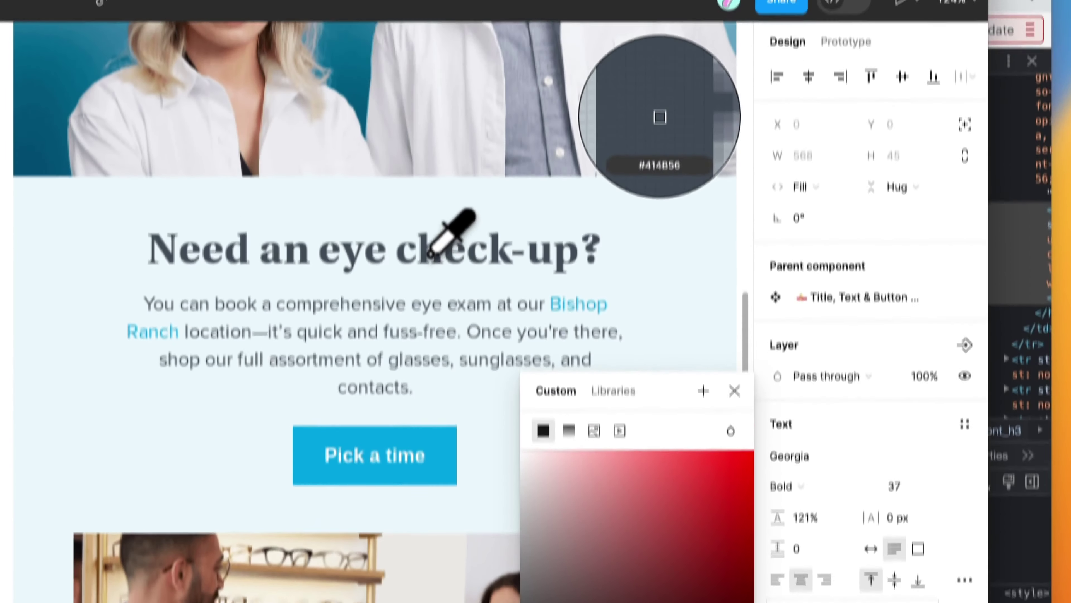
{"action": "left_click", "coordinate": [447, 270]}
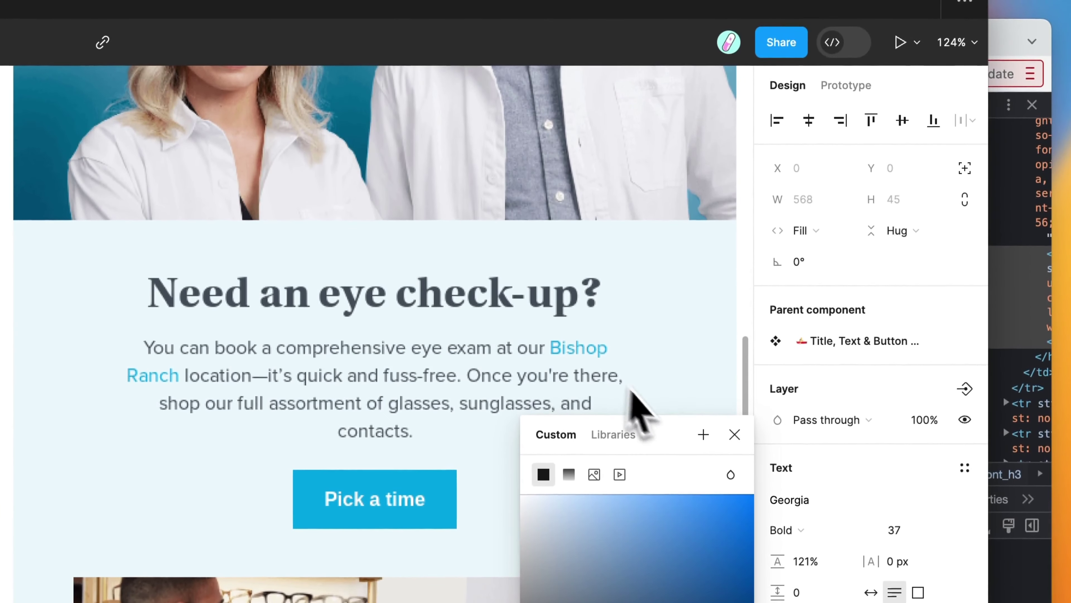
{"action": "left_click", "coordinate": [735, 435]}
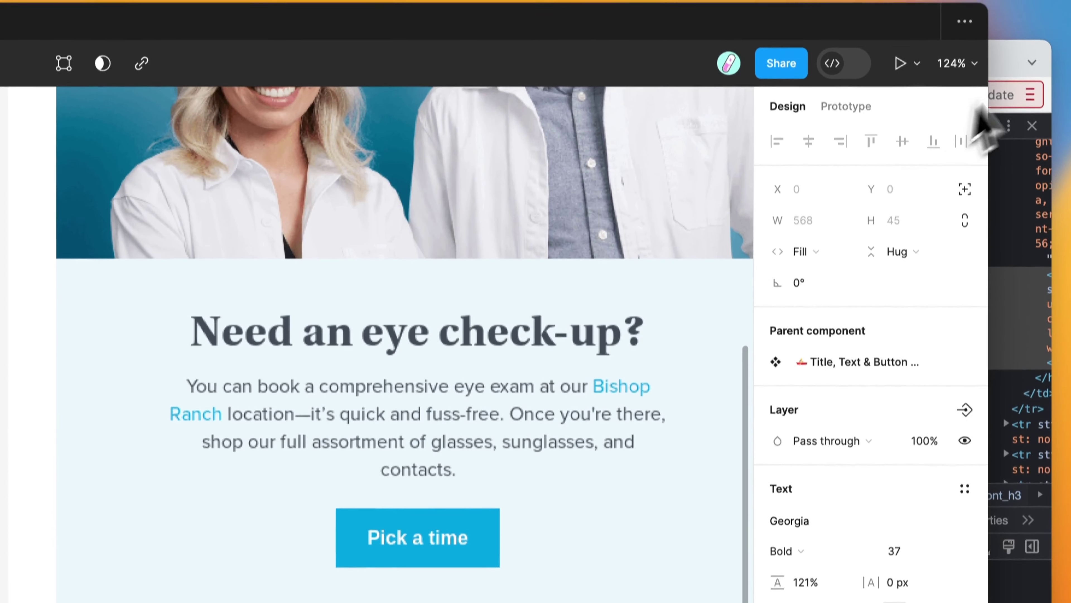
{"action": "left_click", "coordinate": [1012, 76]}
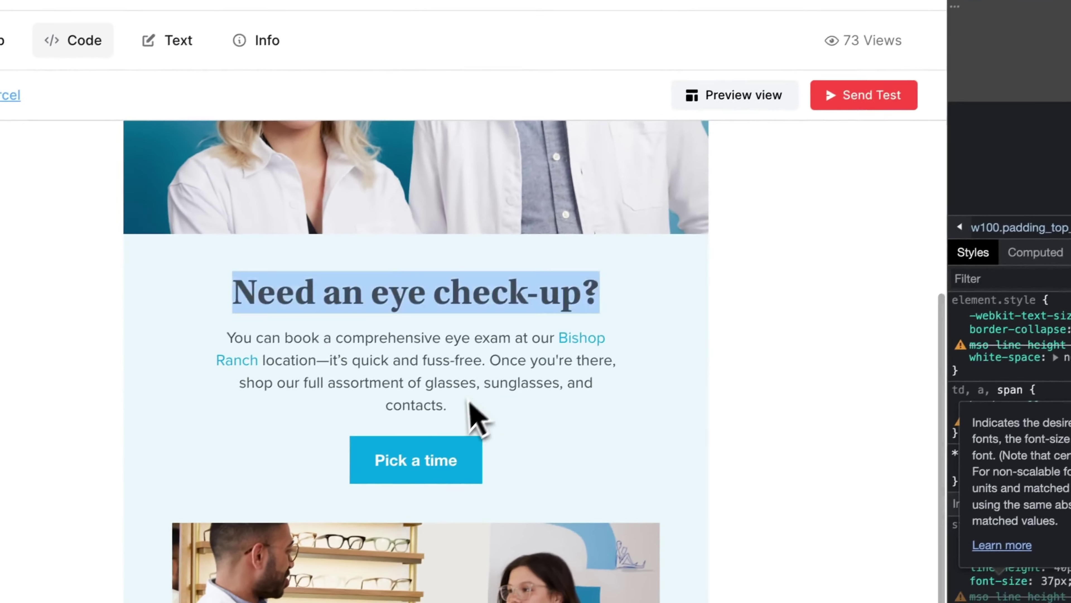
{"action": "left_click_drag", "start_coordinate": [544, 447], "coordinate": [309, 384]}
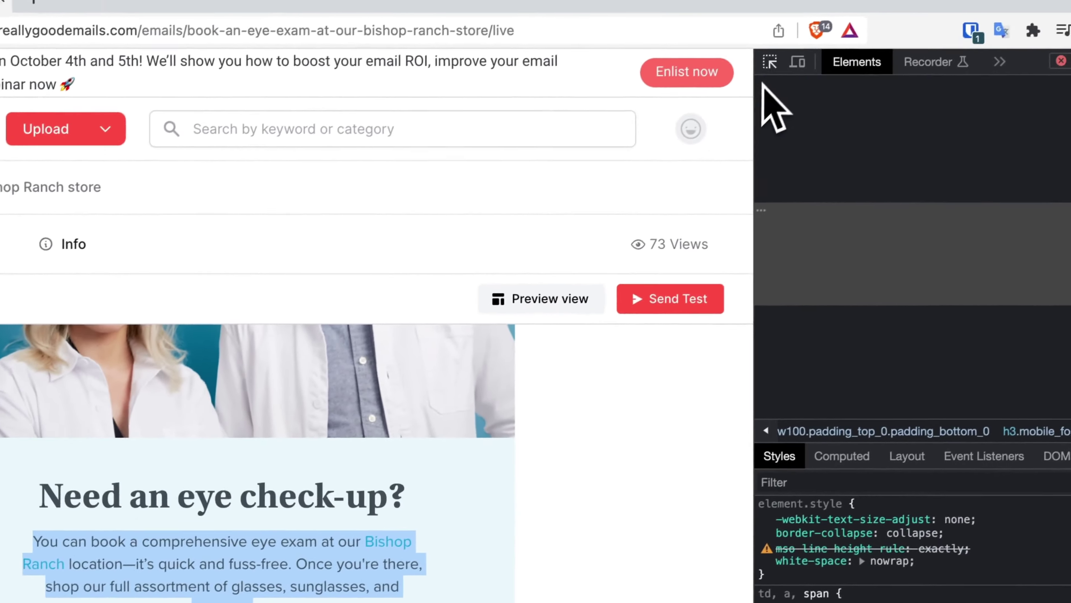
- Inspect the reference body paragraph in DevTools, showing 16px text with 23px line height
{"action": "left_click", "coordinate": [763, 65]}
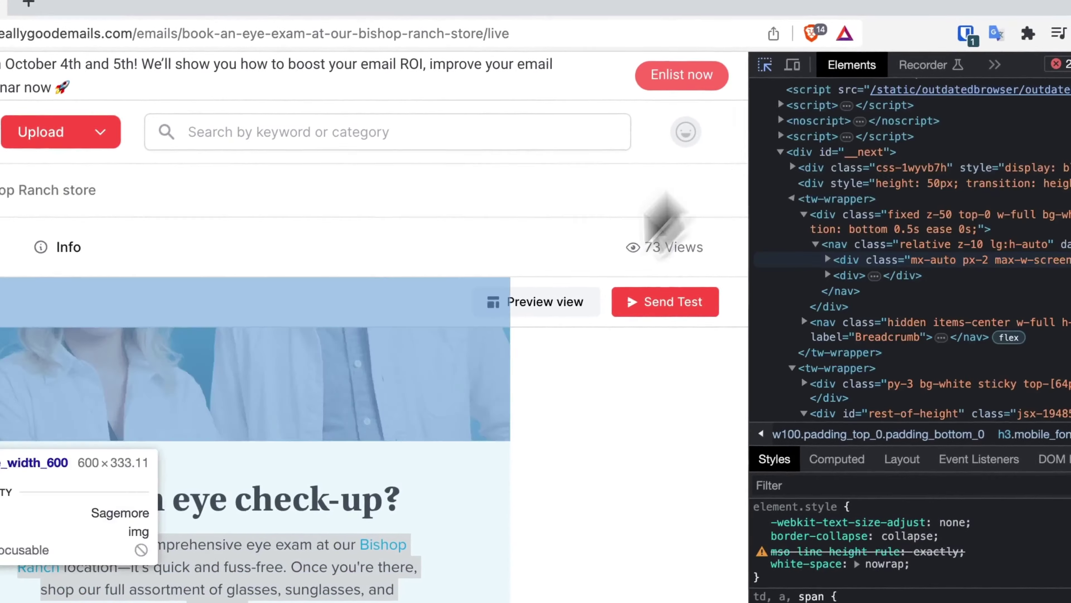
{"action": "left_click", "coordinate": [339, 363]}
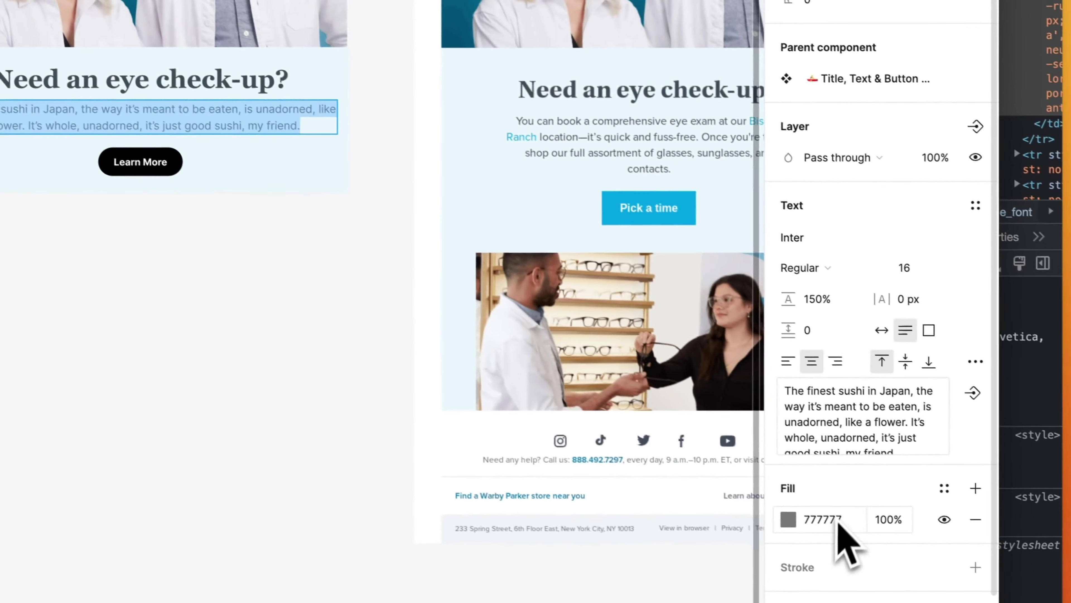
{"action": "left_click", "coordinate": [904, 270]}
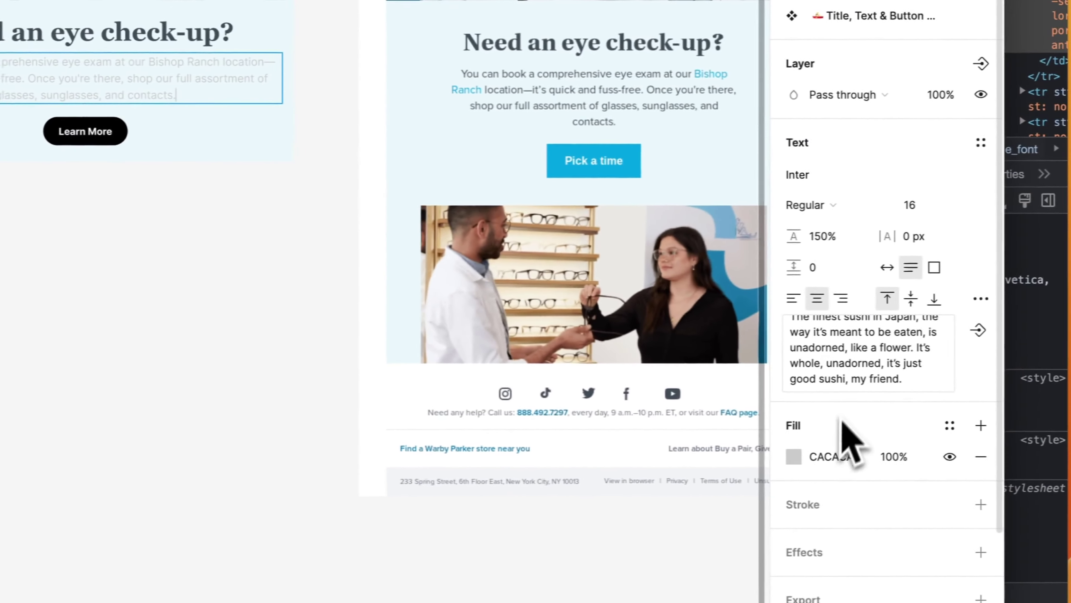
- Set the body paragraph's fill colour to 414B56
{"action": "left_click", "coordinate": [827, 459]}
{"action": "type", "text": "414B56"}
{"action": "key", "text": "Return"}
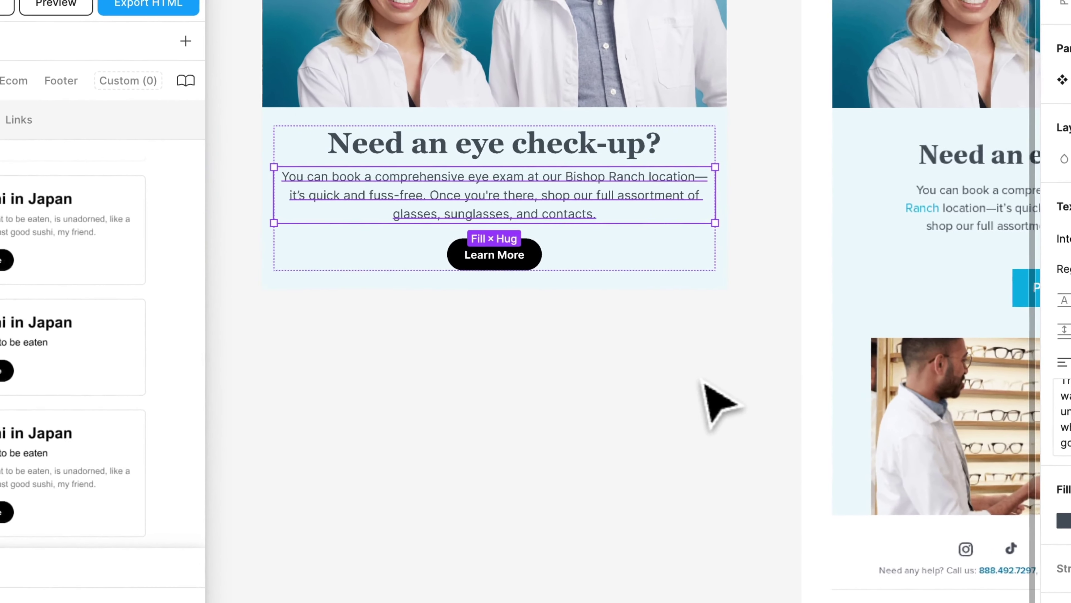
{"action": "left_click", "coordinate": [553, 261]}
{"action": "scroll", "coordinate": [554, 279], "scroll_direction": "right", "scroll_amount": 5}
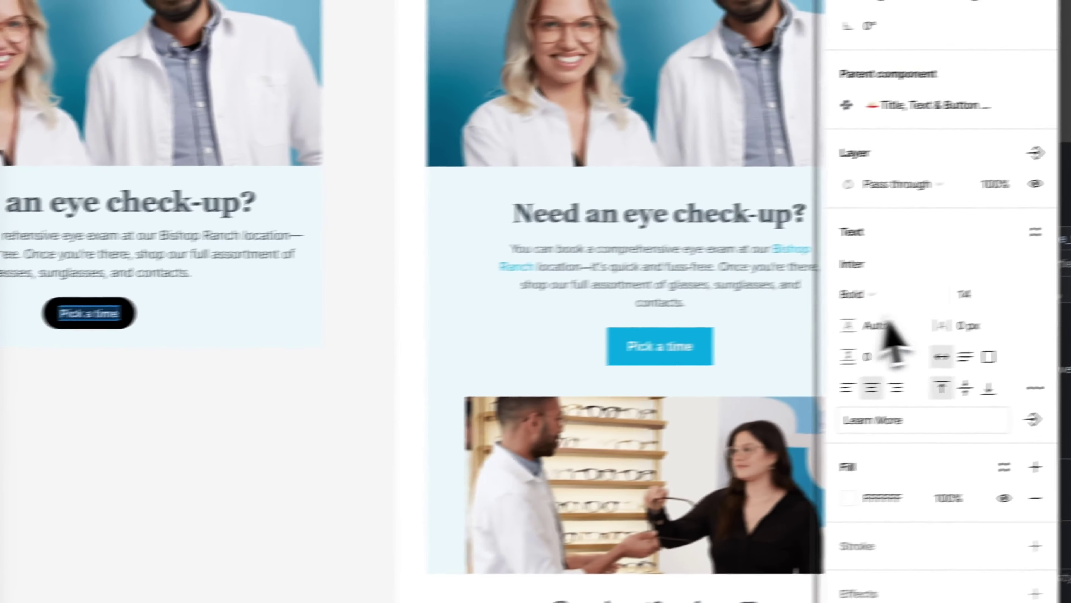
- Give the button 0 corner radius and 00A2E1 fill, and set row side padding to 66
{"action": "left_click", "coordinate": [896, 307]}
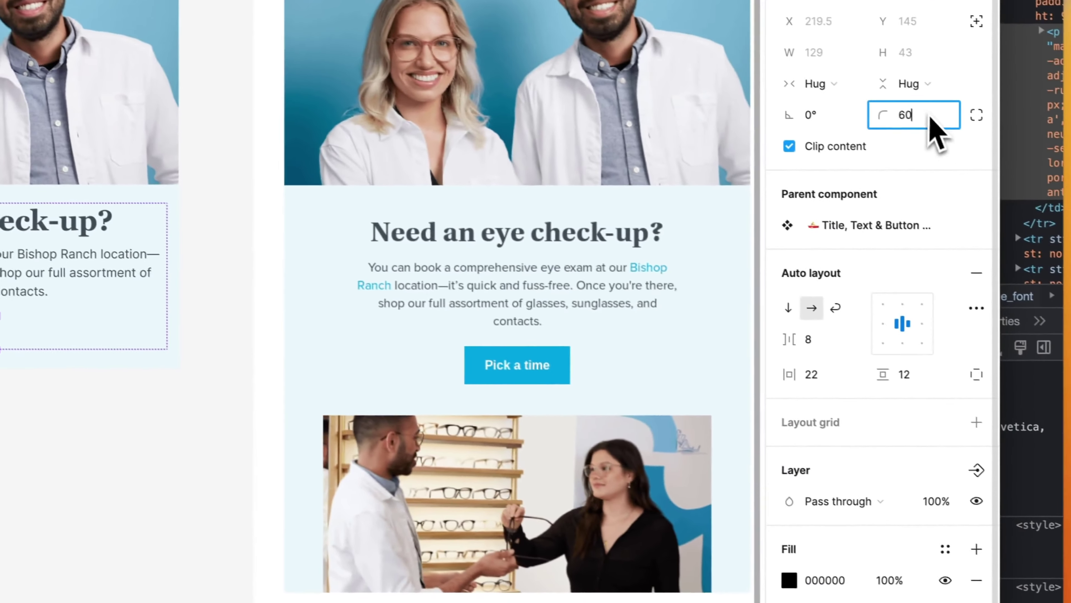
{"action": "key", "text": "ctrl+a"}
{"action": "type", "text": "0"}
{"action": "key", "text": "Return"}
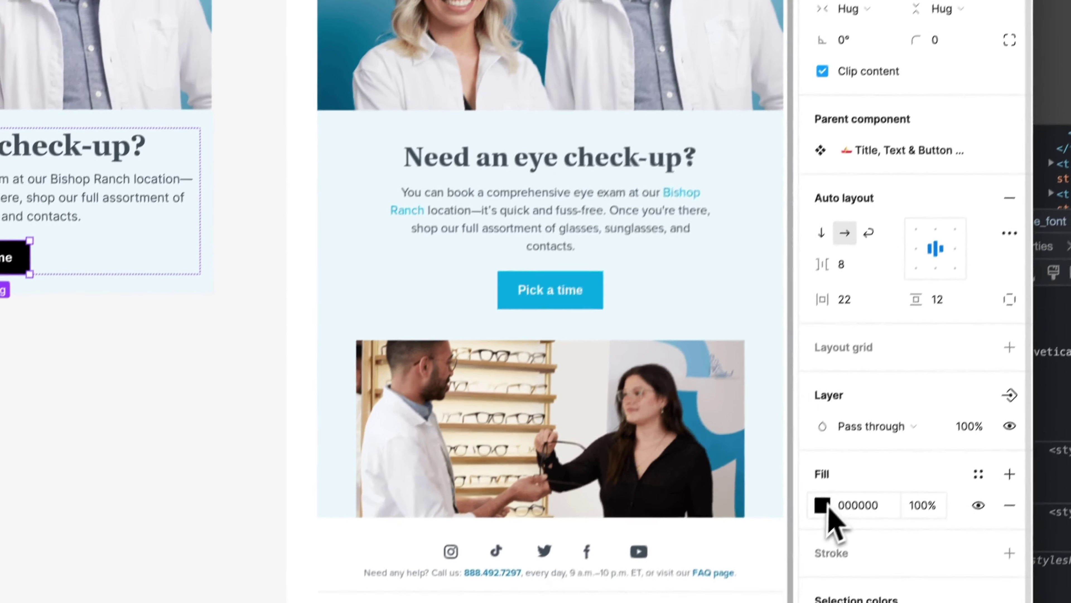
{"action": "left_click", "coordinate": [777, 577]}
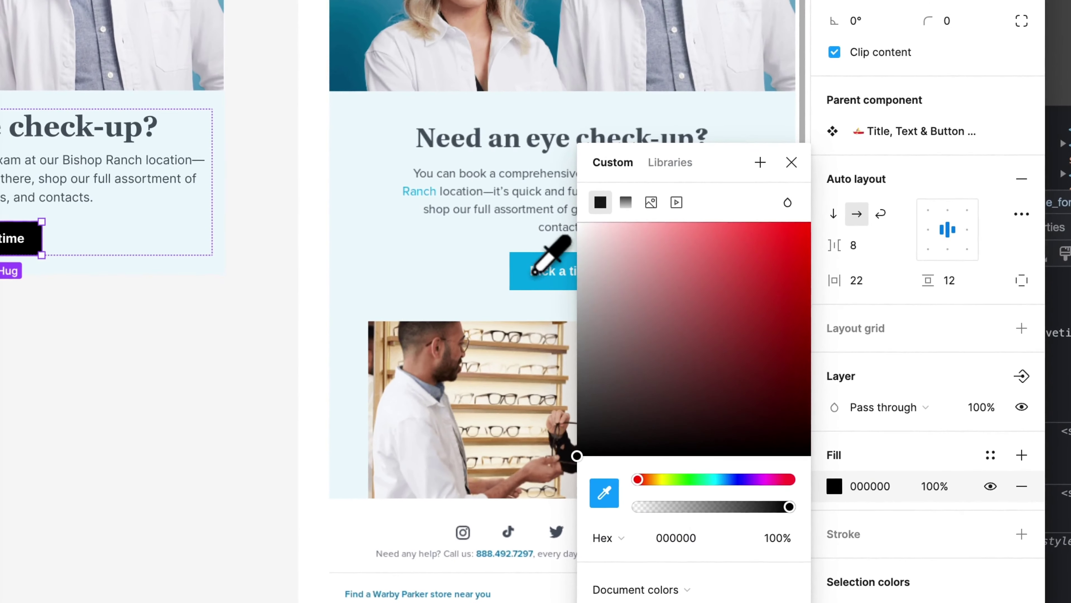
{"action": "left_click", "coordinate": [791, 162]}
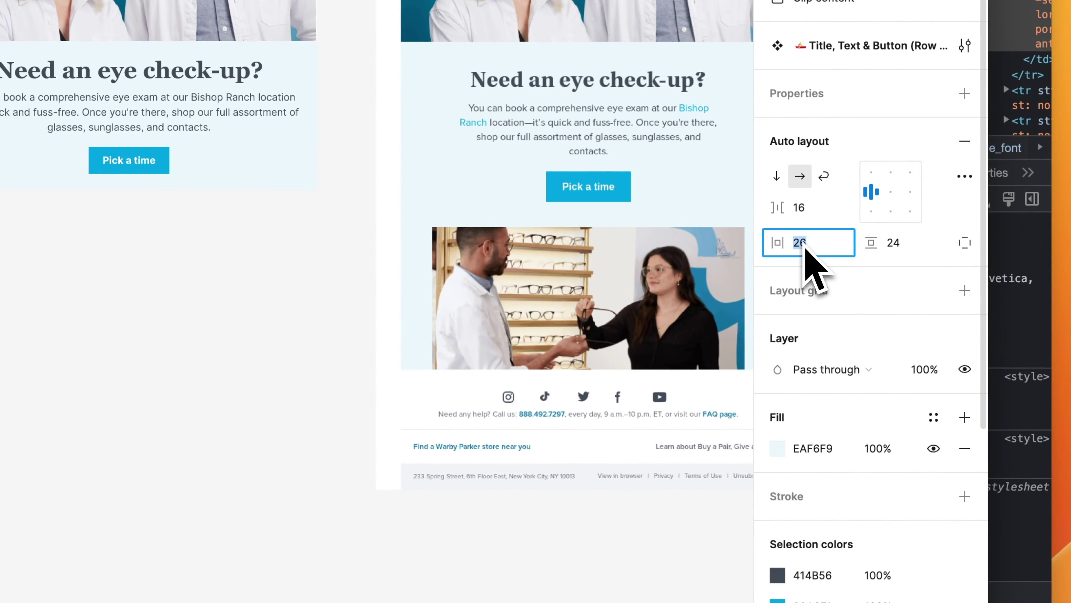
{"action": "type", "text": "66"}
{"action": "key", "text": "Return"}
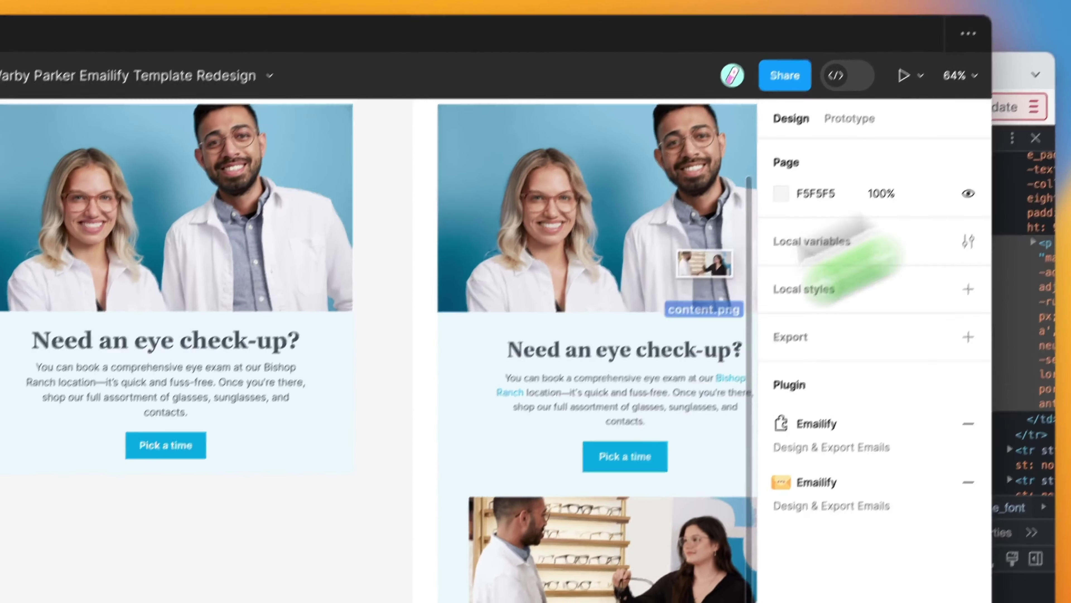
- Place content.png under the Pick a time button, with a duplicated spacer below the button
{"action": "left_click_drag", "start_coordinate": [704, 263], "coordinate": [354, 508]}
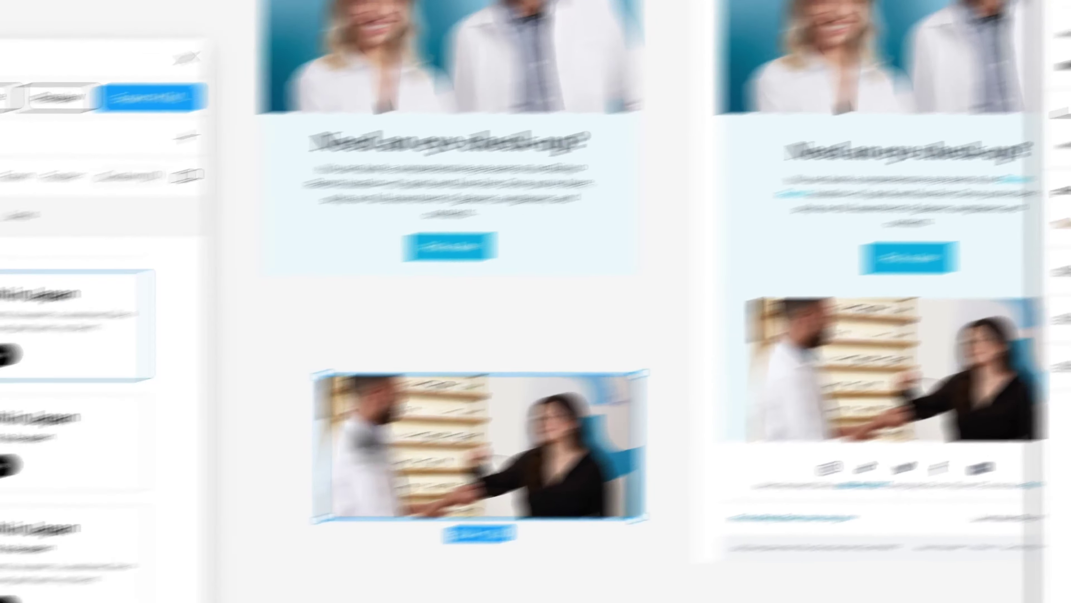
{"action": "left_click_drag", "start_coordinate": [84, 73], "coordinate": [159, 371]}
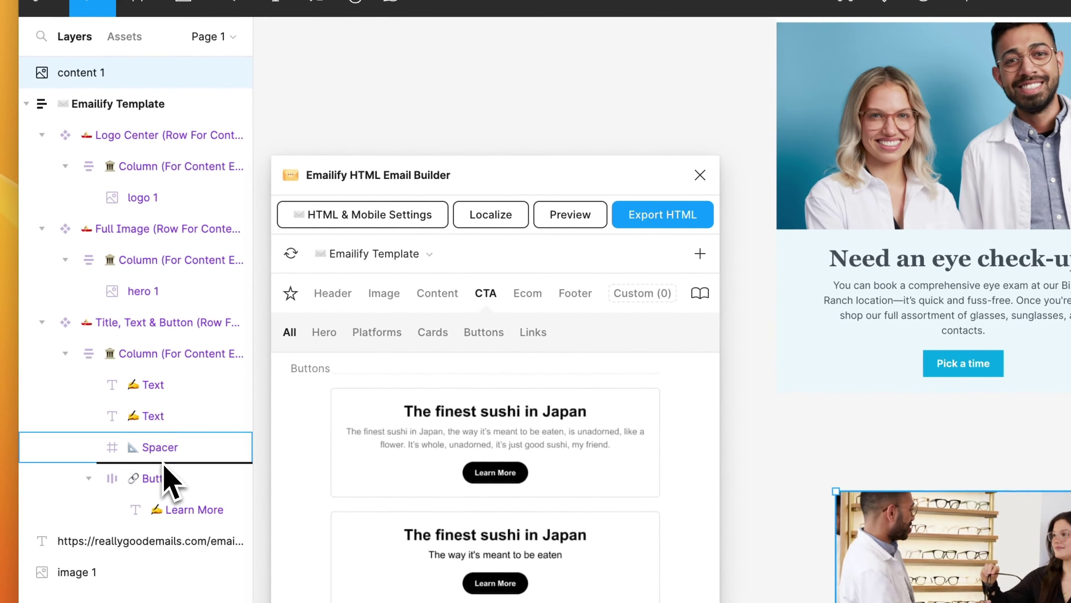
{"action": "left_click_drag", "start_coordinate": [114, 466], "coordinate": [158, 449]}
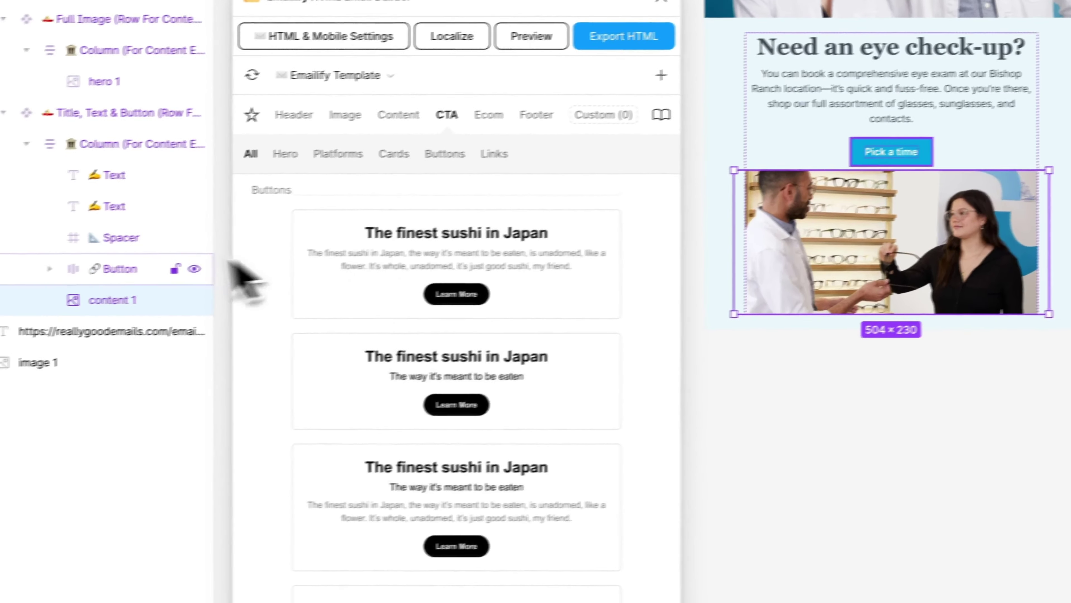
{"action": "left_click", "coordinate": [155, 263]}
{"action": "left_click", "coordinate": [156, 232]}
{"action": "key", "text": "ctrl+d"}
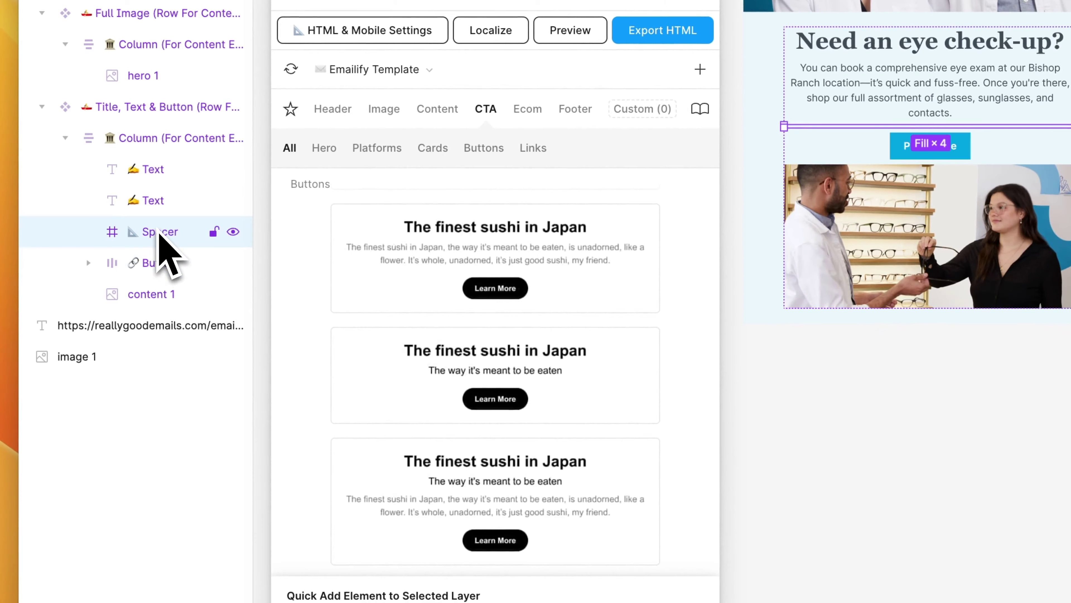
{"action": "left_click_drag", "start_coordinate": [156, 263], "coordinate": [157, 315]}
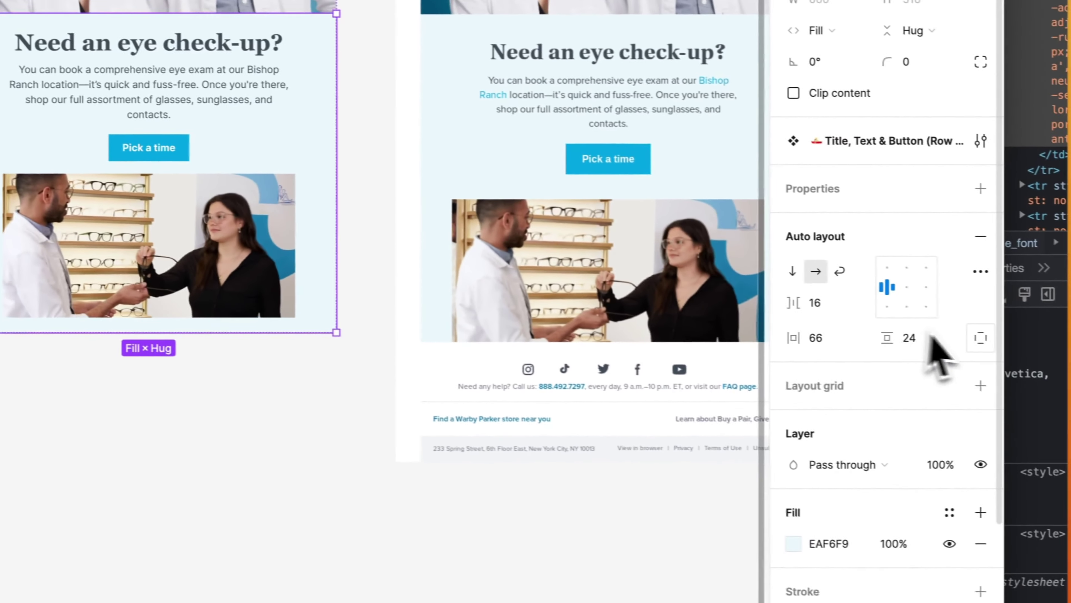
- Set the row's individual paddings to 40 top and 0 bottom
{"action": "left_click", "coordinate": [965, 336]}
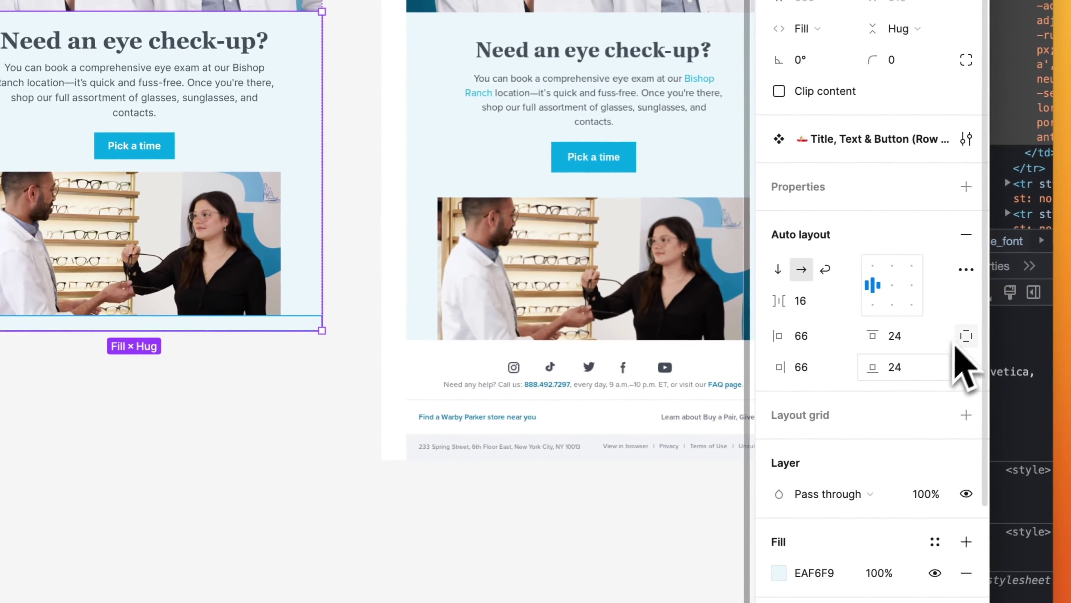
{"action": "left_click", "coordinate": [922, 368]}
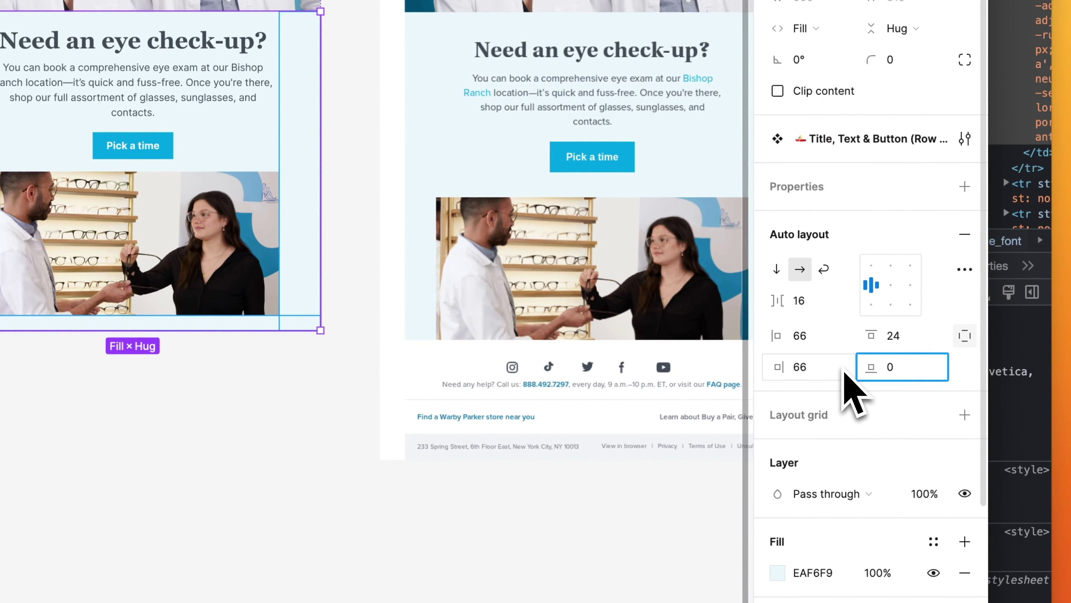
{"action": "key", "text": "Return"}
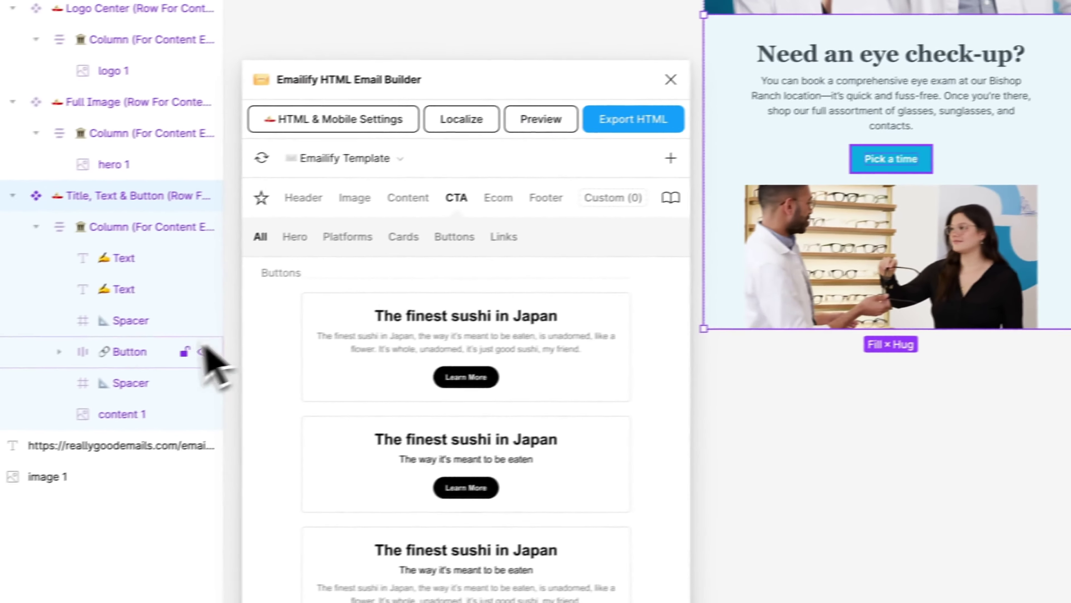
{"action": "left_click", "coordinate": [171, 382]}
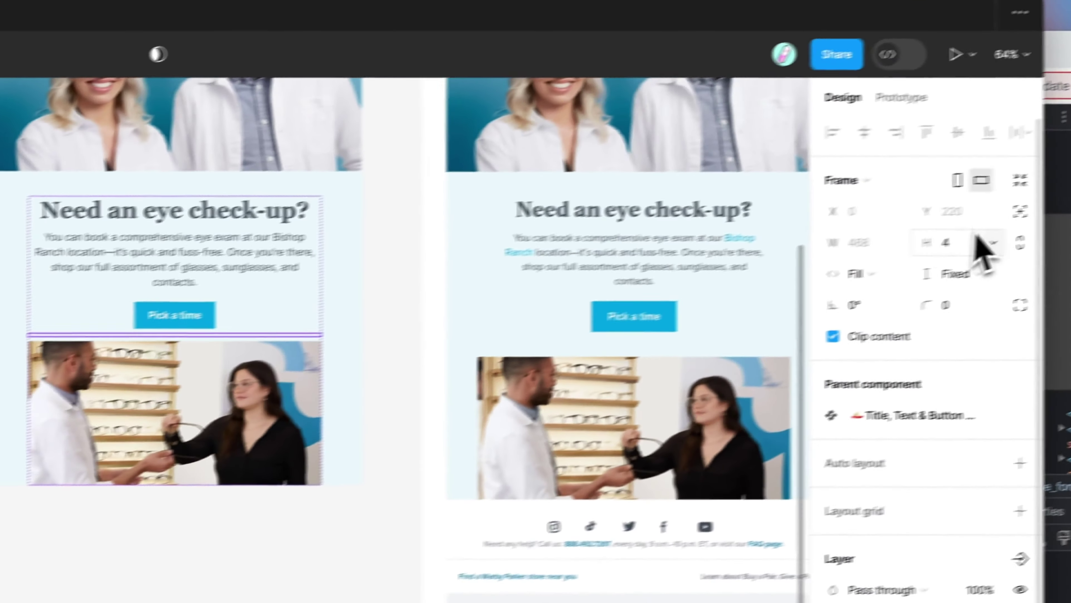
- Set the spacer above the photo to 24 px tall
{"action": "left_click", "coordinate": [912, 258]}
{"action": "type", "text": "14"}
{"action": "key", "text": "Return"}
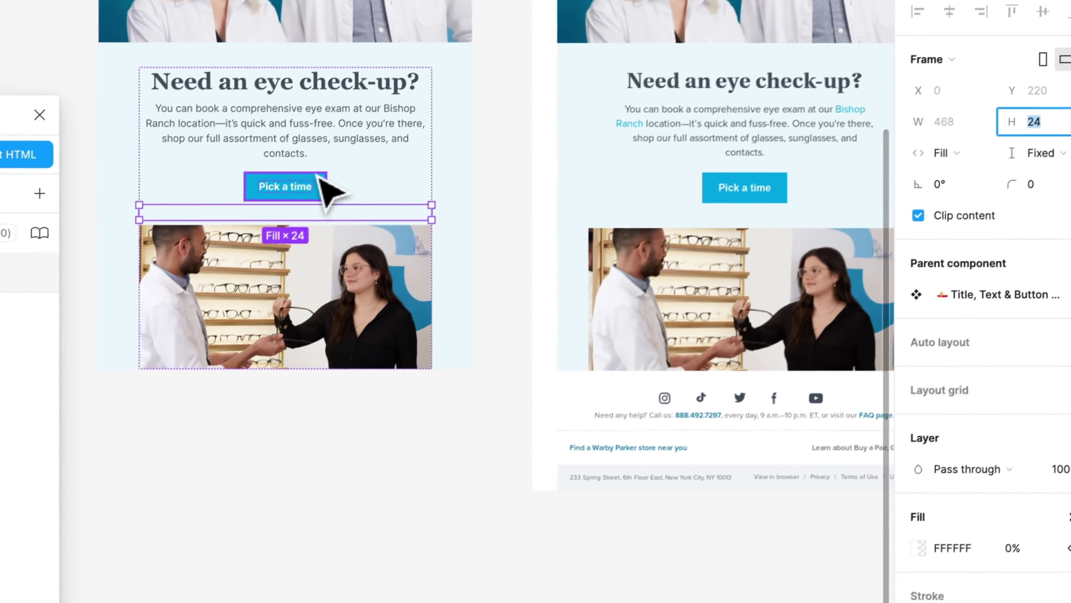
- Give the Pick a time button 16 px vertical and 23 px horizontal padding
{"action": "left_click", "coordinate": [325, 186]}
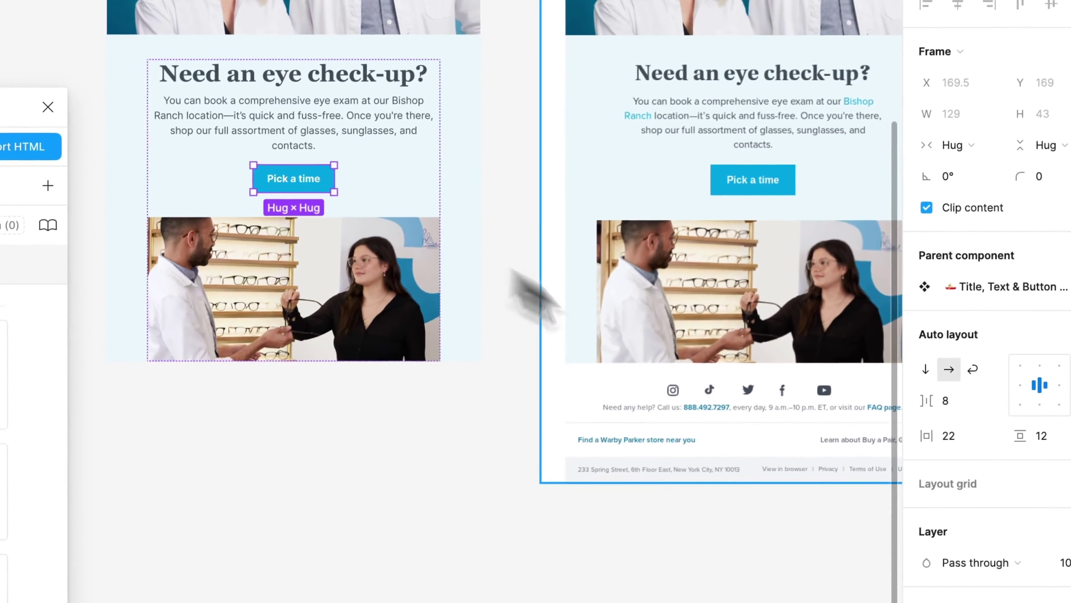
{"action": "left_click", "coordinate": [1040, 436]}
{"action": "type", "text": "15"}
{"action": "key", "text": "Return"}
{"action": "key", "text": "Up"}
{"action": "left_click", "coordinate": [807, 216]}
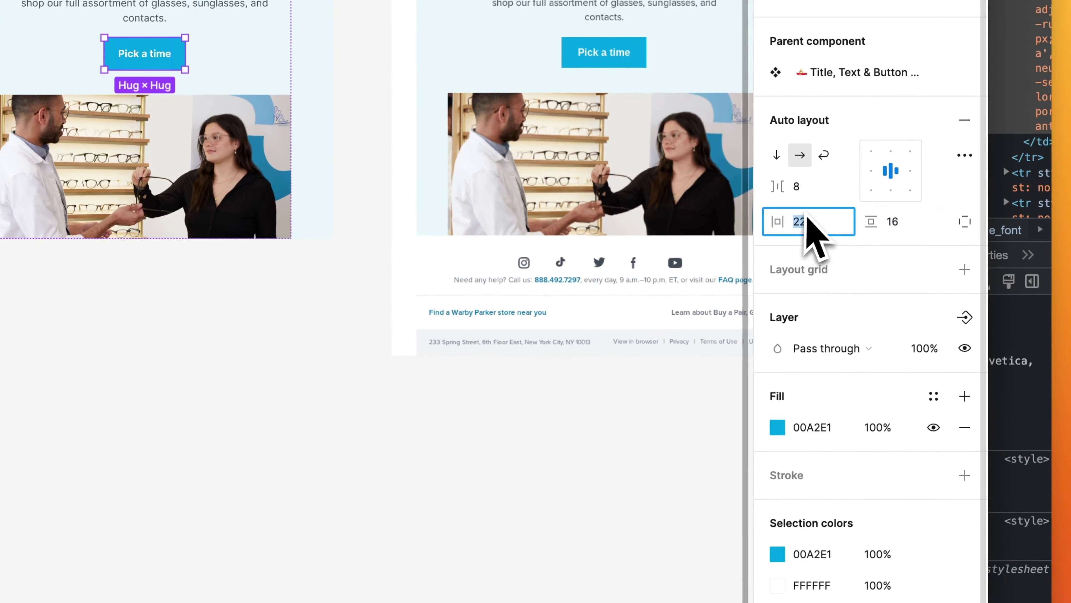
{"action": "key", "text": "Up"}
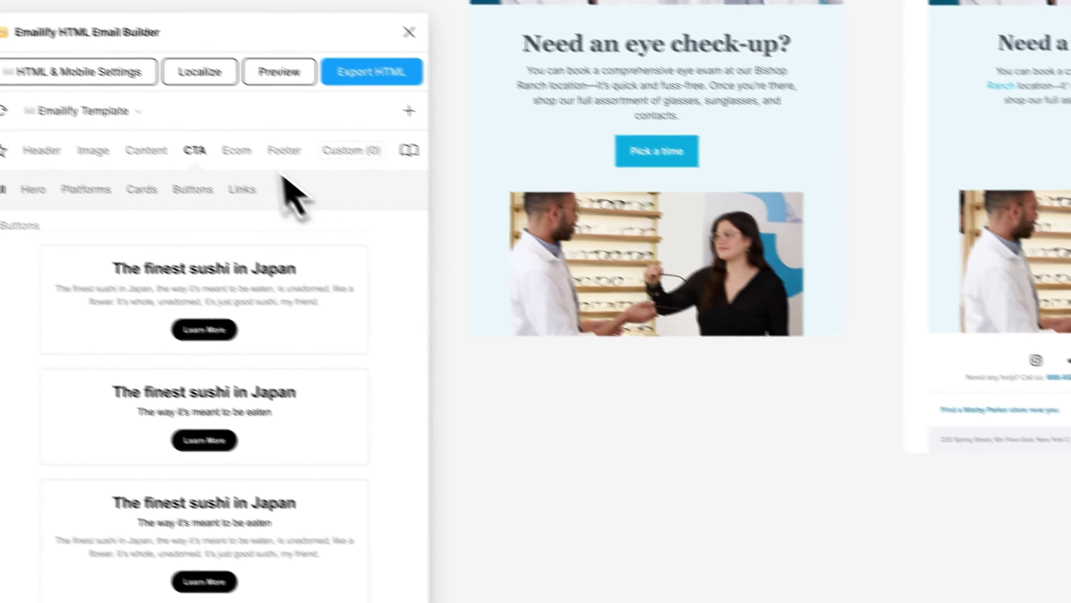
- Insert the stacked Jiro Sushi logo footer from Emailify's Footer templates
{"action": "left_click", "coordinate": [331, 174]}
{"action": "scroll", "coordinate": [361, 312], "scroll_direction": "down", "scroll_amount": 5}
{"action": "scroll", "coordinate": [359, 321], "scroll_direction": "down", "scroll_amount": 5}
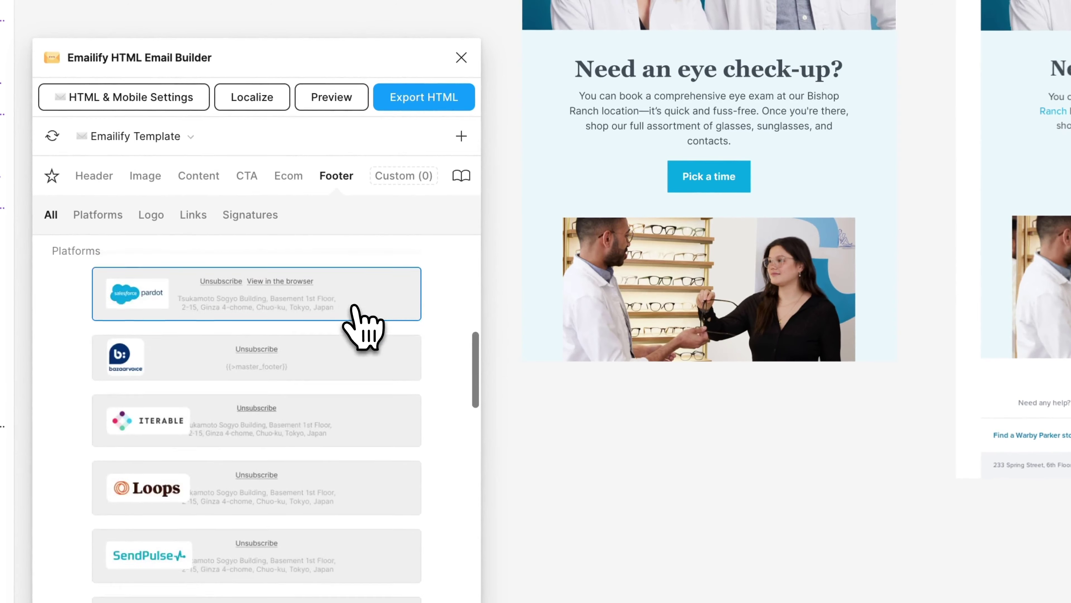
{"action": "scroll", "coordinate": [359, 321], "scroll_direction": "down", "scroll_amount": 5}
{"action": "scroll", "coordinate": [358, 321], "scroll_direction": "down", "scroll_amount": 5}
{"action": "scroll", "coordinate": [359, 321], "scroll_direction": "down", "scroll_amount": 1}
{"action": "scroll", "coordinate": [358, 320], "scroll_direction": "down", "scroll_amount": 1}
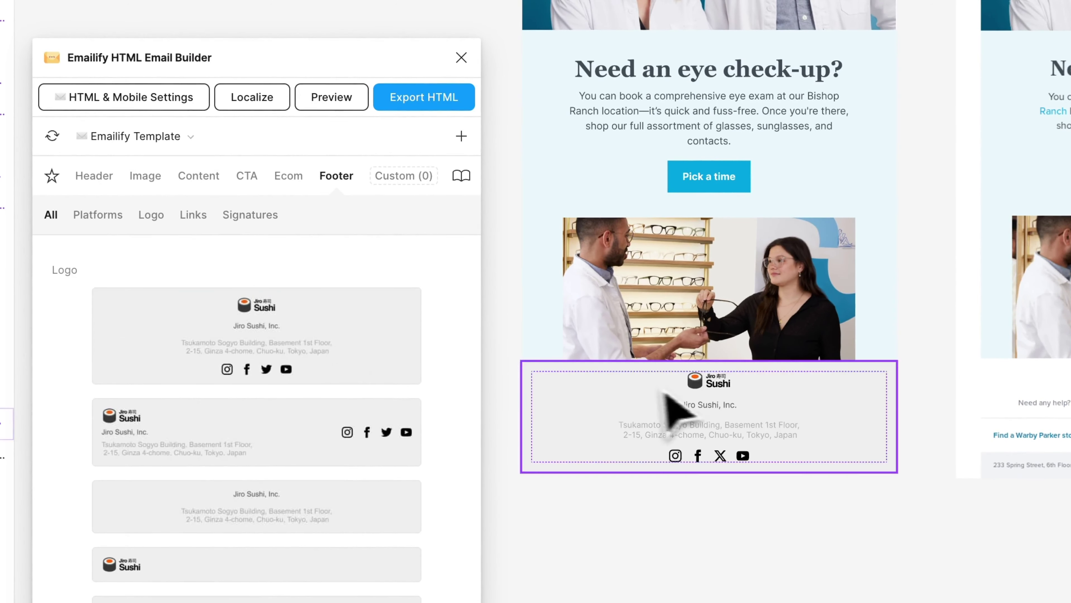
{"action": "scroll", "coordinate": [698, 407], "scroll_direction": "down", "scroll_amount": 2}
{"action": "scroll", "coordinate": [702, 411], "scroll_direction": "down", "scroll_amount": 3}
{"action": "scroll", "coordinate": [692, 405], "scroll_direction": "up", "scroll_amount": 1}
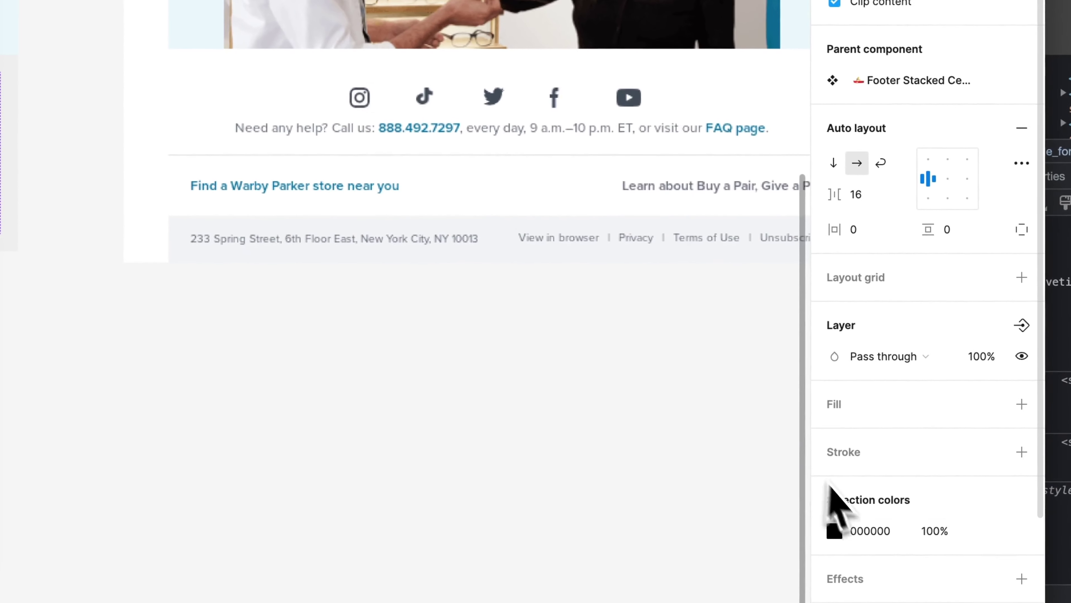
- Move the Facebook icon to follow X in the footer's social icons
{"action": "left_click", "coordinate": [834, 530]}
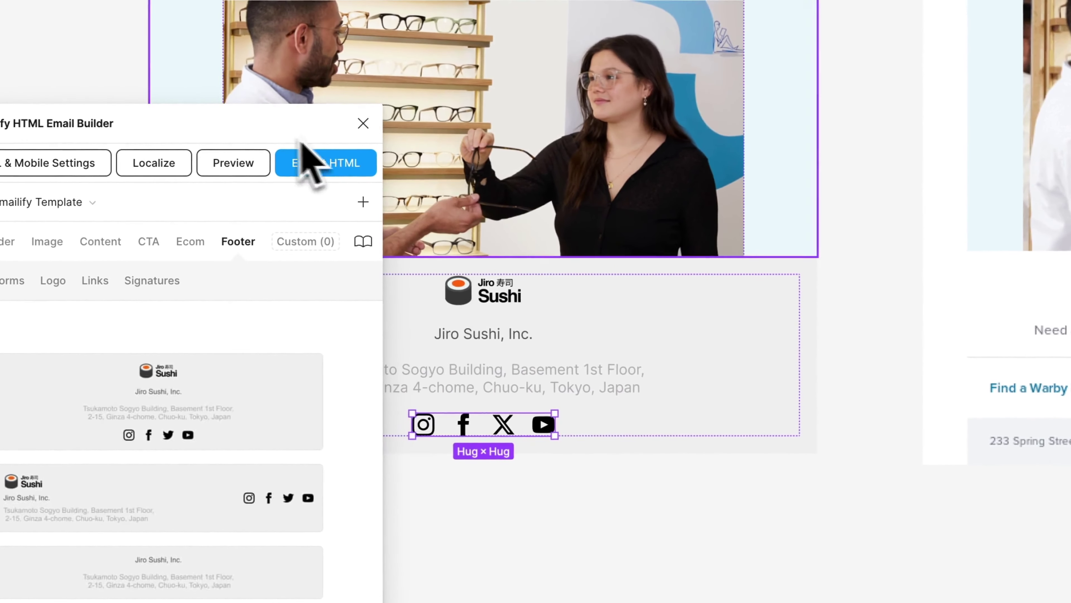
{"action": "left_click", "coordinate": [506, 419]}
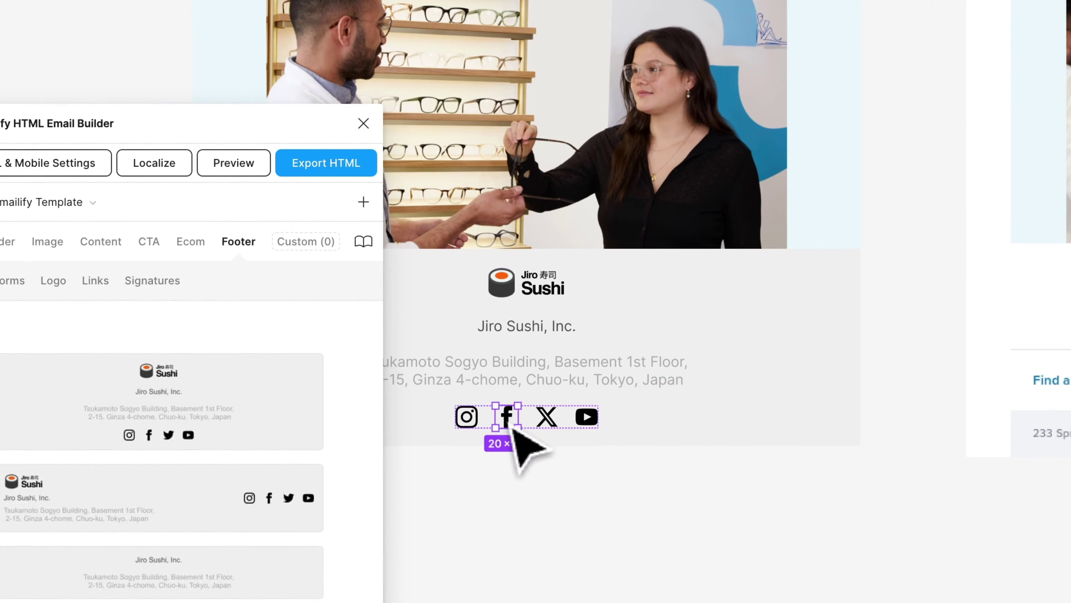
{"action": "scroll", "coordinate": [513, 428], "scroll_direction": "right", "scroll_amount": 2}
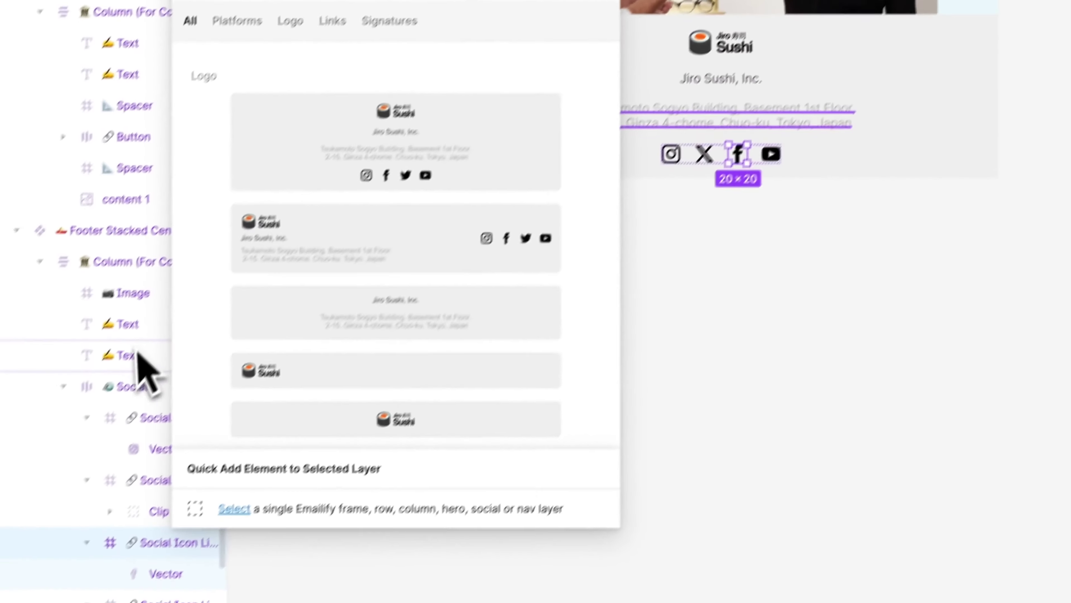
{"action": "left_click", "coordinate": [164, 359]}
{"action": "left_click", "coordinate": [491, 481]}
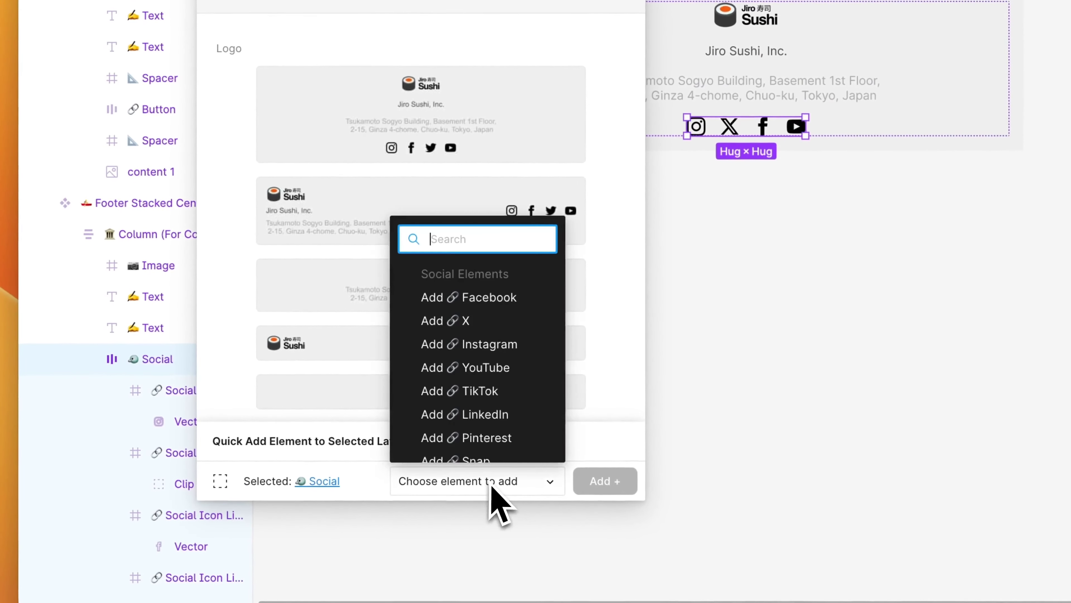
- Add a TikTok icon and tint the social icons grey 414B56 from the original
{"action": "left_click", "coordinate": [499, 397]}
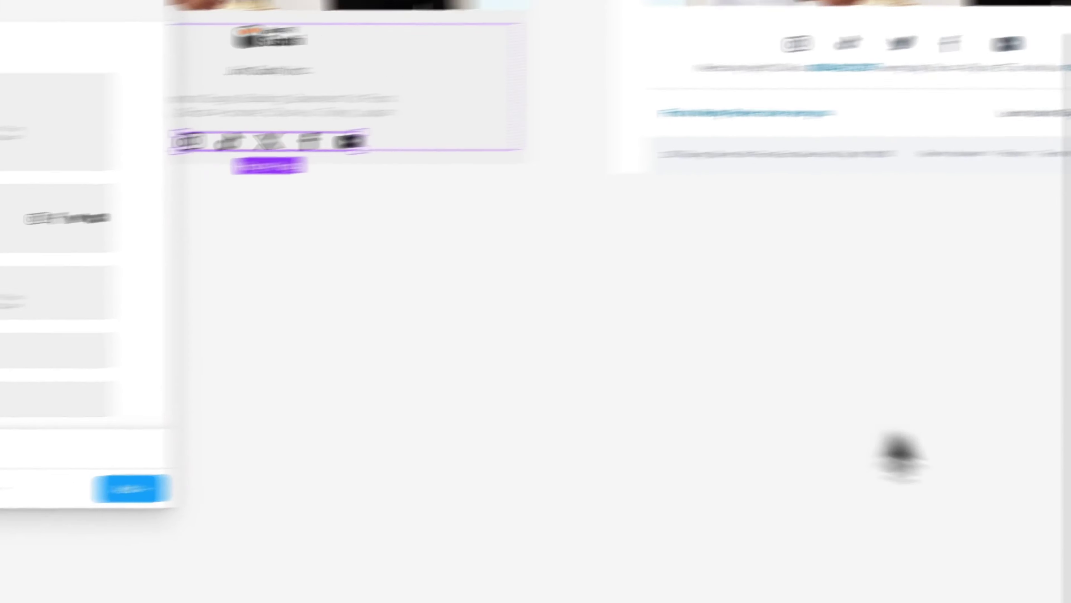
{"action": "left_click", "coordinate": [844, 524]}
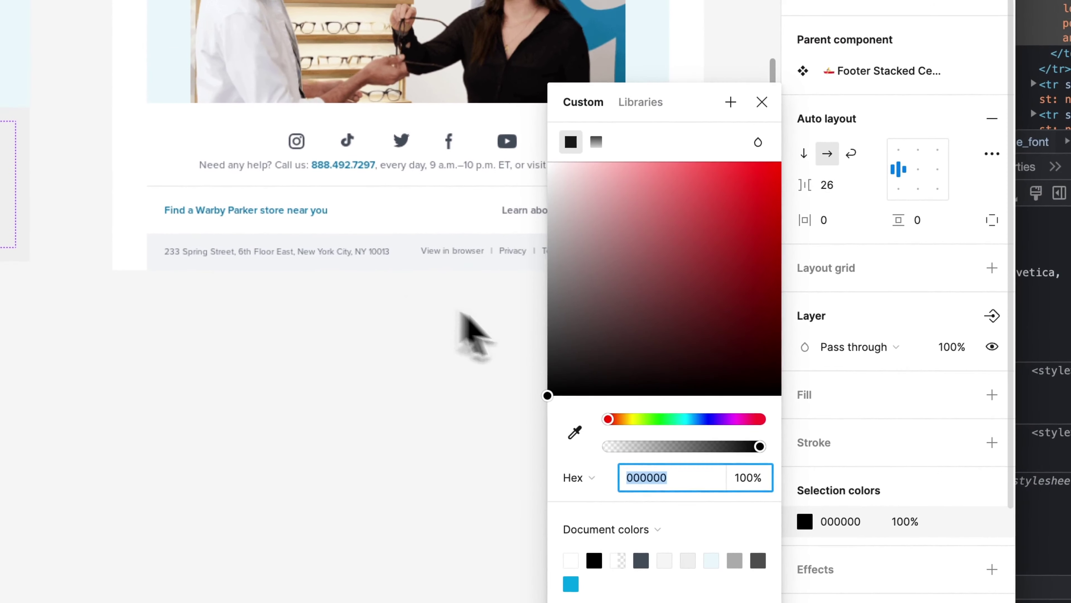
{"action": "left_click", "coordinate": [574, 433]}
{"action": "left_click", "coordinate": [408, 140]}
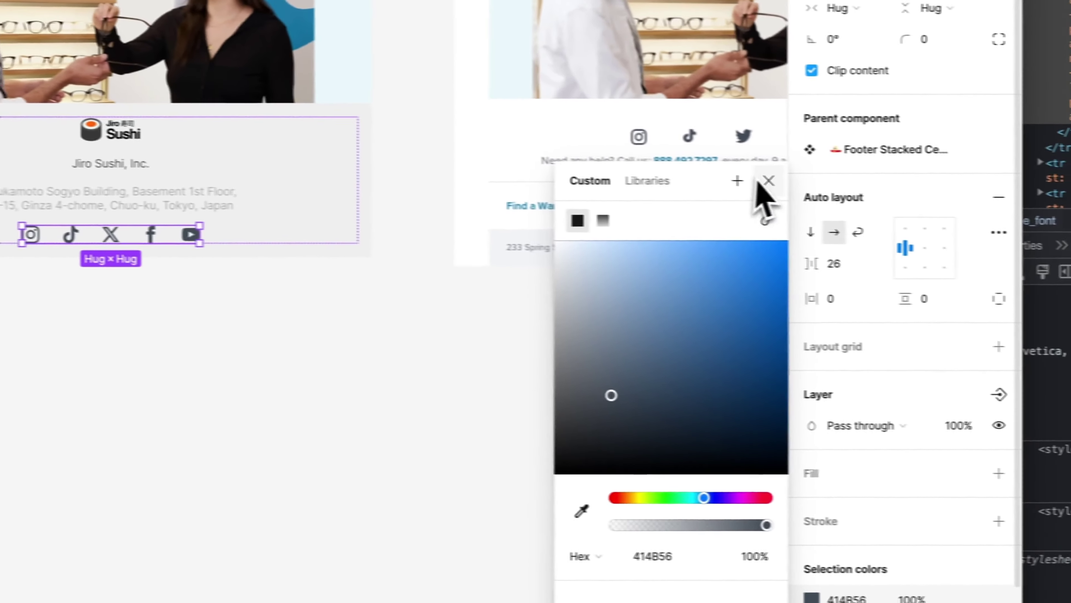
{"action": "left_click", "coordinate": [914, 187]}
- Set the footer block's background fill to white FFFFFF
{"action": "left_click", "coordinate": [518, 127]}
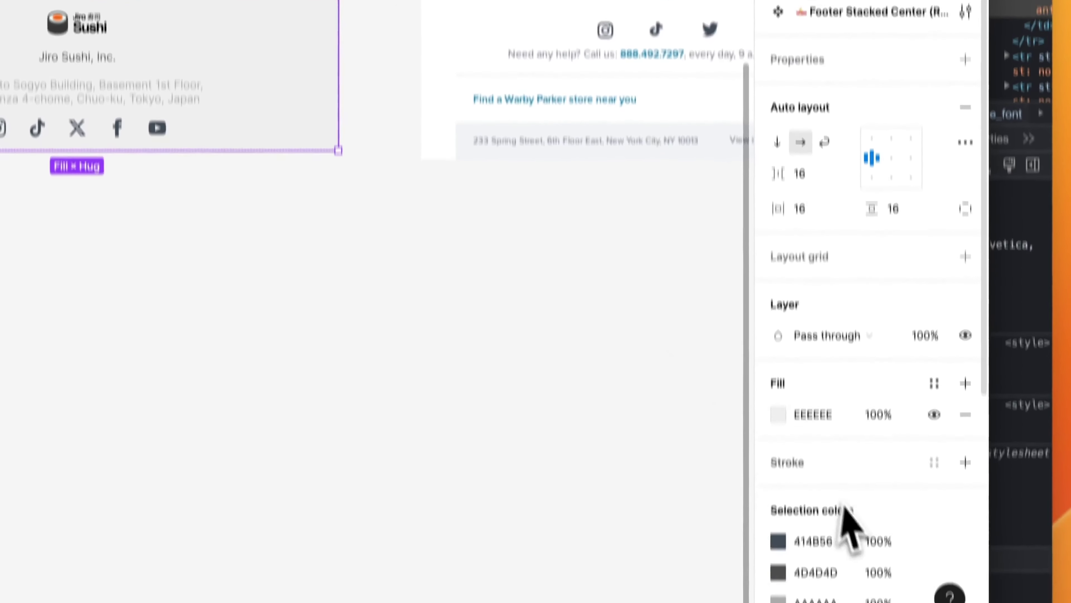
{"action": "left_click", "coordinate": [799, 362]}
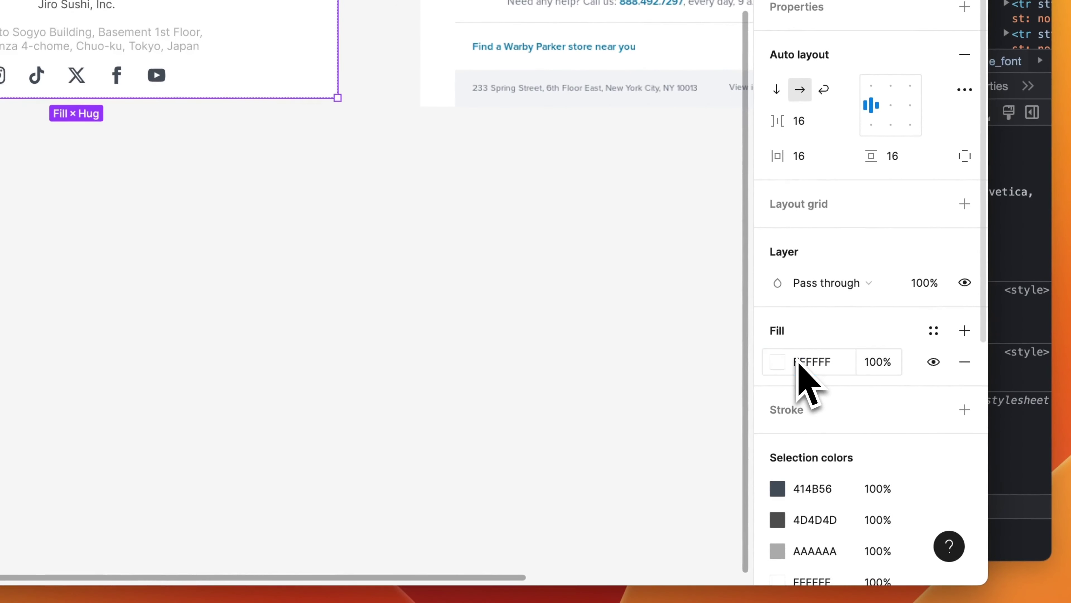
{"action": "key", "text": "Return"}
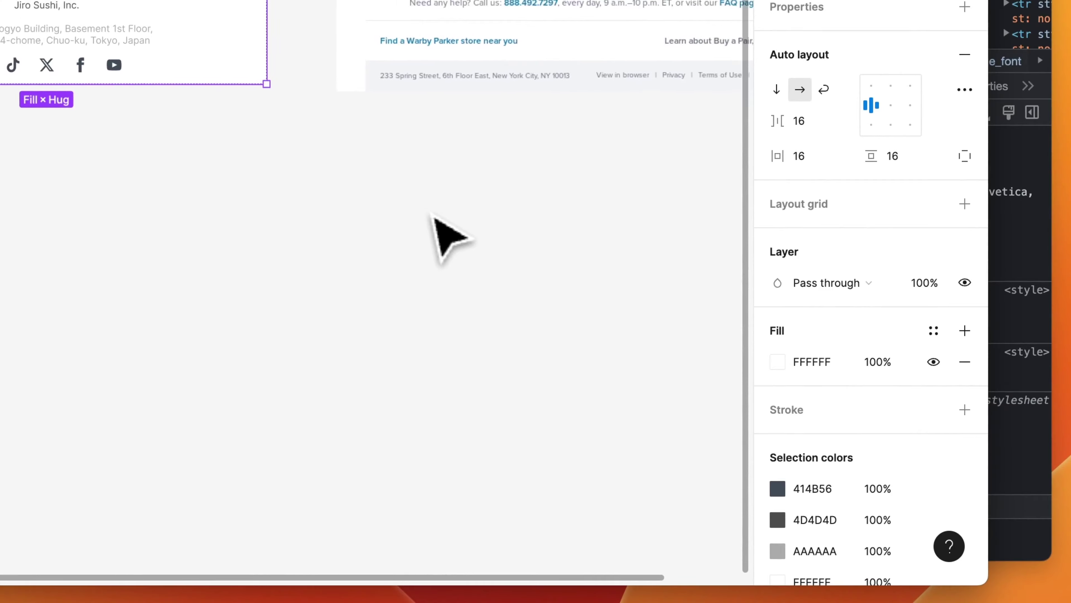
{"action": "left_click", "coordinate": [432, 216]}
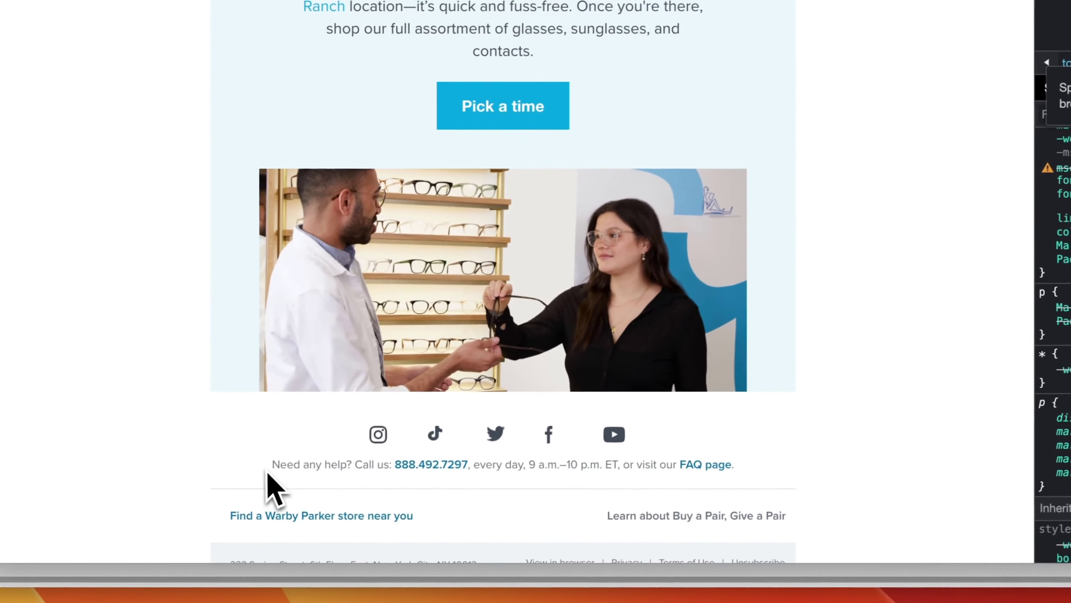
- Replace 'Jiro Sushi, Inc.' with the original's 'Need any help?' line
{"action": "left_click_drag", "start_coordinate": [272, 469], "coordinate": [736, 471]}
{"action": "key", "text": "ctrl+c"}
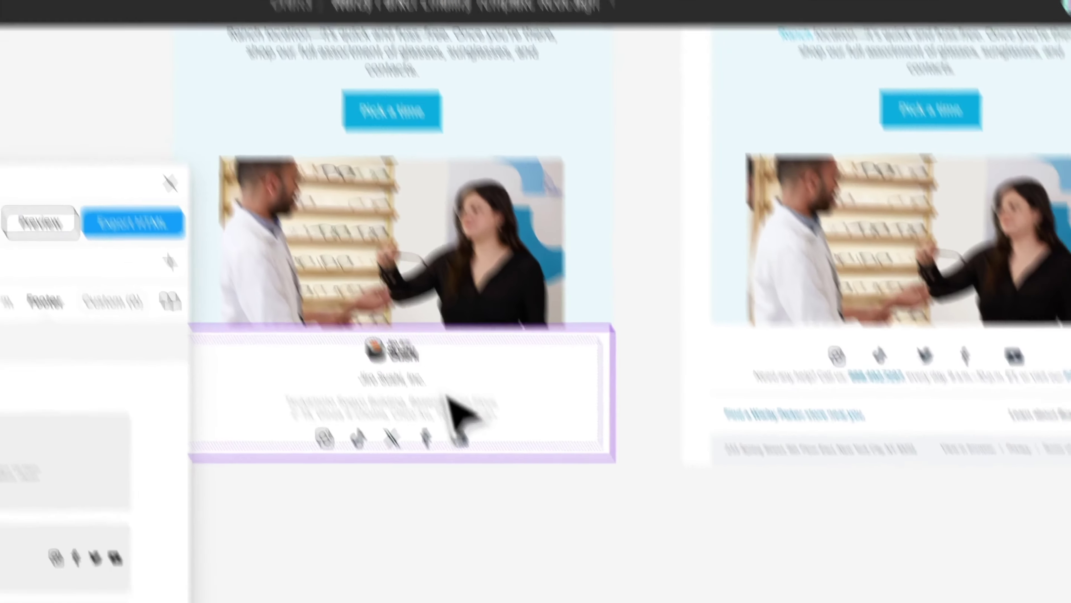
{"action": "double_click", "coordinate": [461, 414]}
{"action": "key", "text": "ctrl+v"}
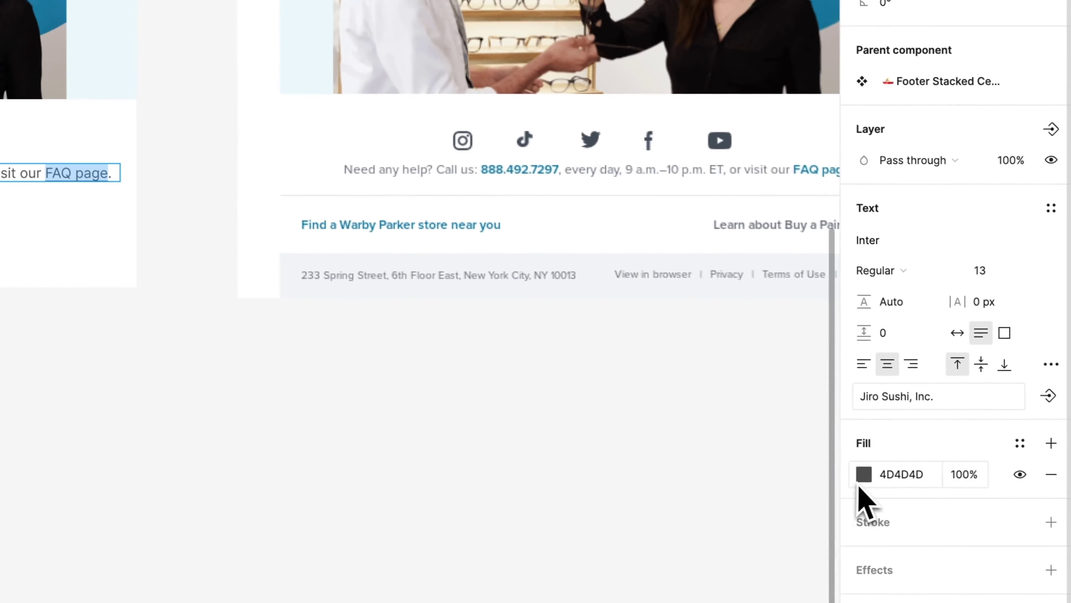
- Colour the FAQ page link and phone number in the original's blue 1B7BAB
{"action": "left_click", "coordinate": [858, 472]}
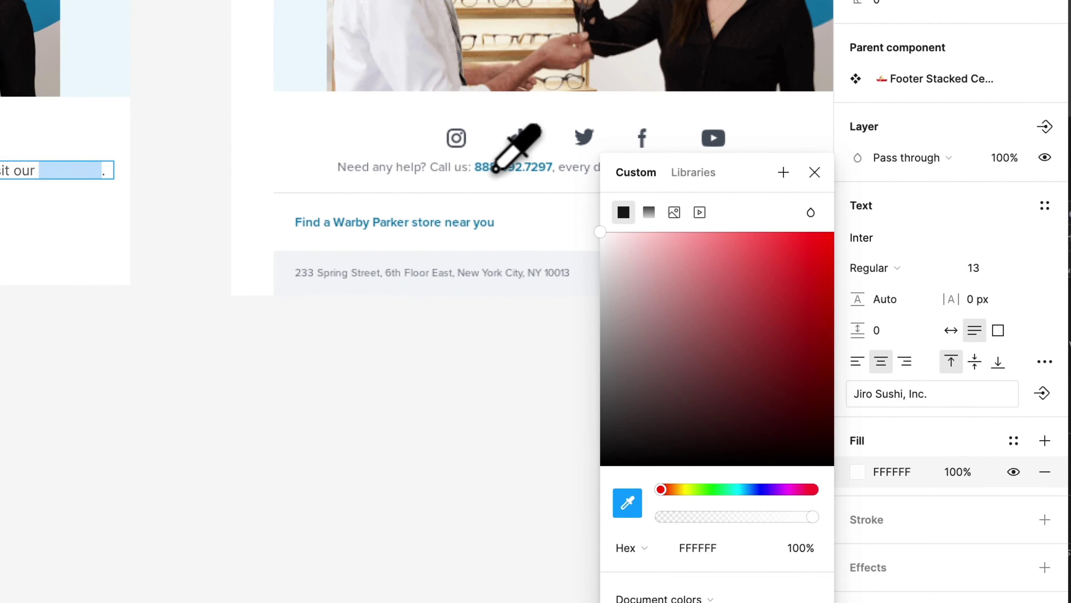
{"action": "left_click", "coordinate": [496, 168]}
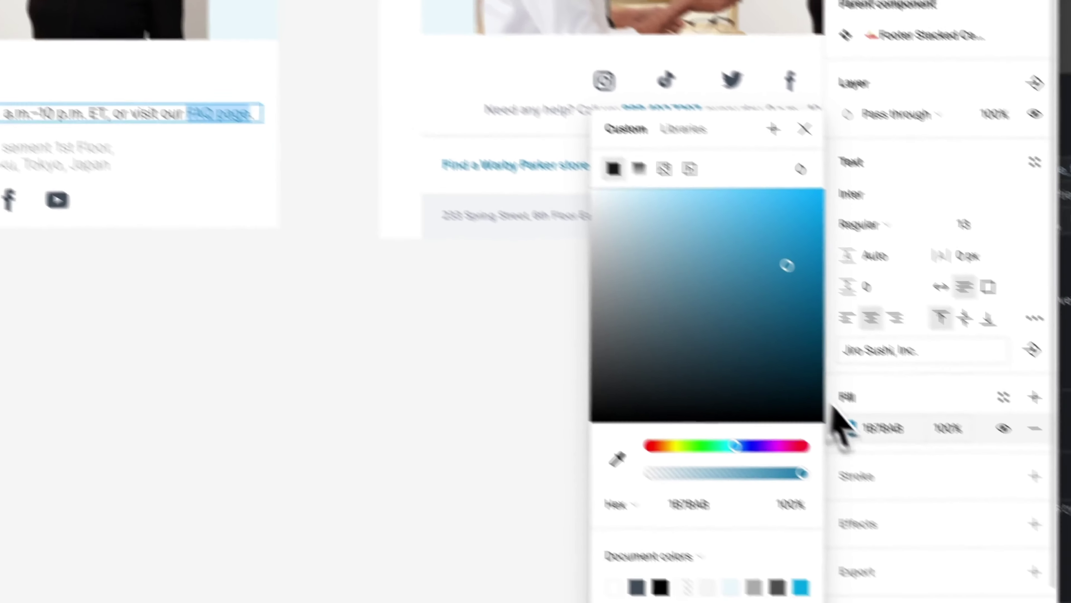
{"action": "left_click", "coordinate": [992, 501]}
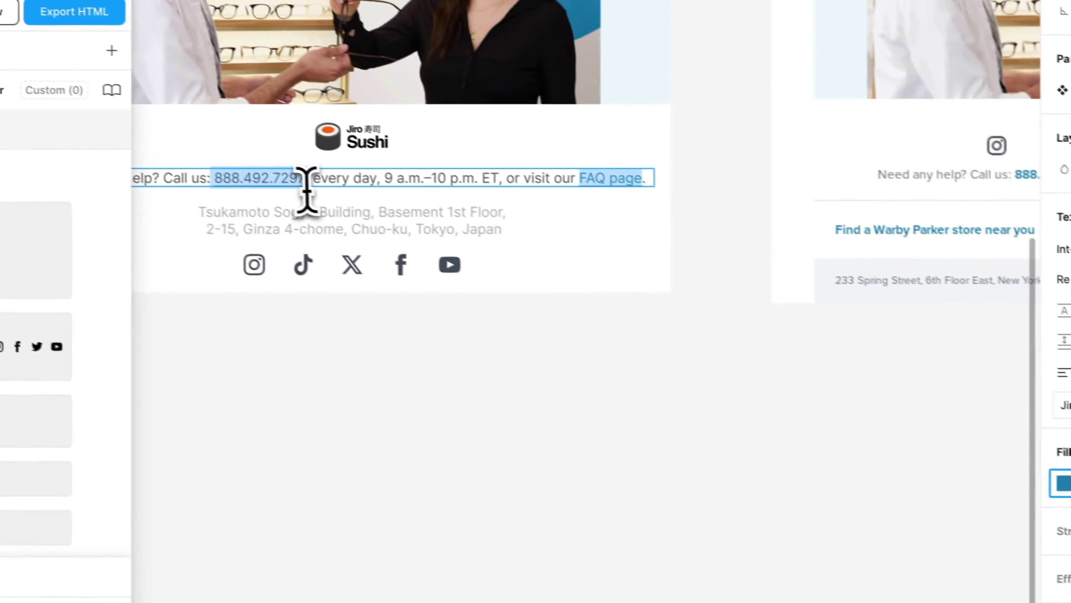
{"action": "left_click", "coordinate": [306, 182]}
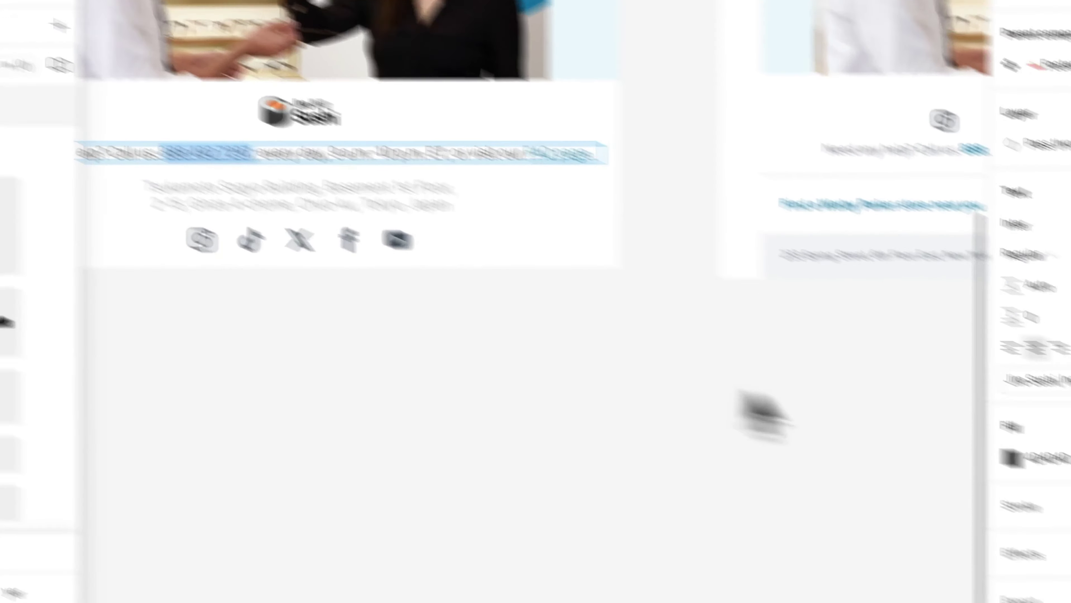
{"action": "left_click", "coordinate": [843, 367]}
{"action": "type", "text": "1B7BAB"}
{"action": "key", "text": "Return"}
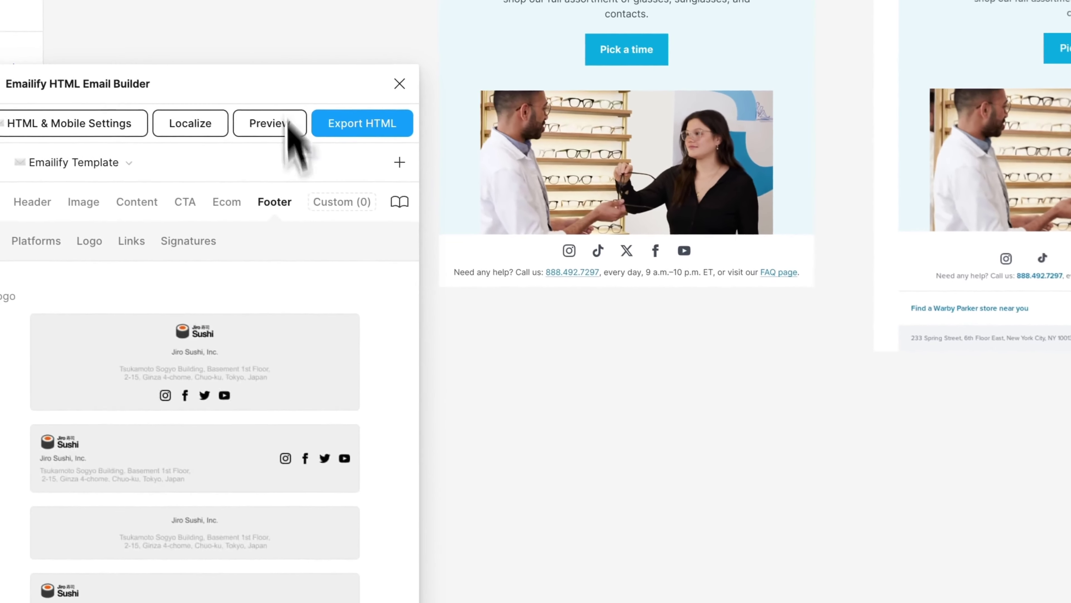
- Add the Unsubscribe links footer row with a second content column
{"action": "scroll", "coordinate": [316, 313], "scroll_direction": "down", "scroll_amount": 5}
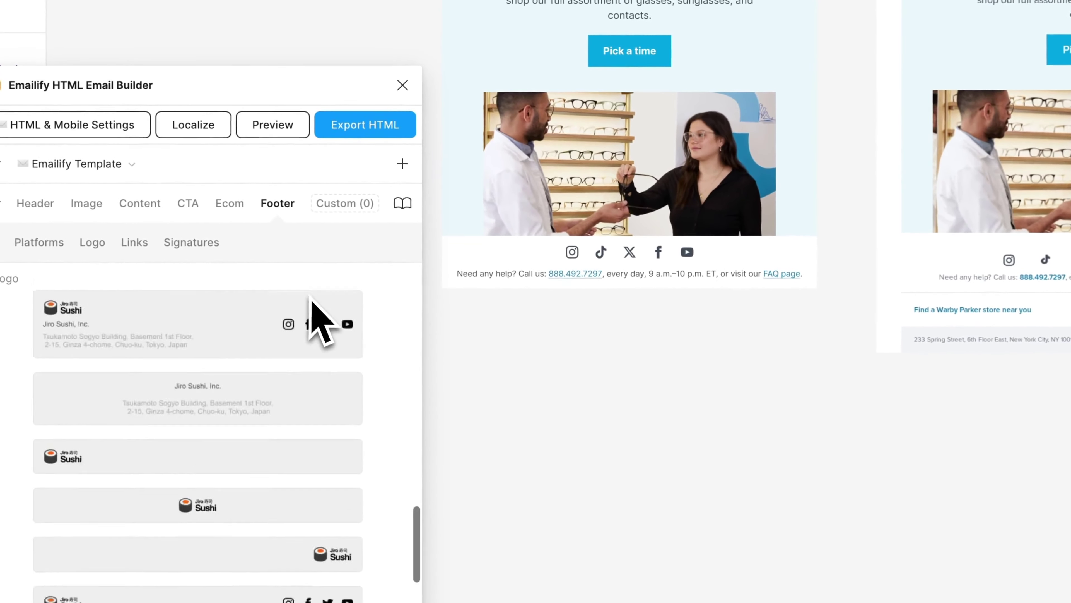
{"action": "scroll", "coordinate": [316, 321], "scroll_direction": "down", "scroll_amount": 3}
{"action": "left_click", "coordinate": [301, 480]}
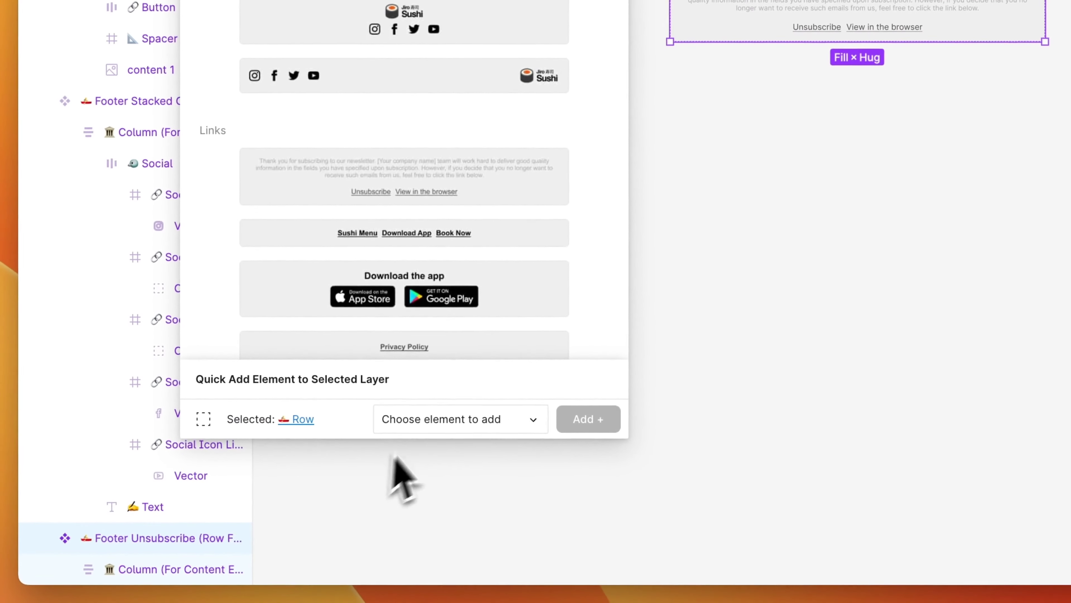
{"action": "left_click", "coordinate": [437, 422]}
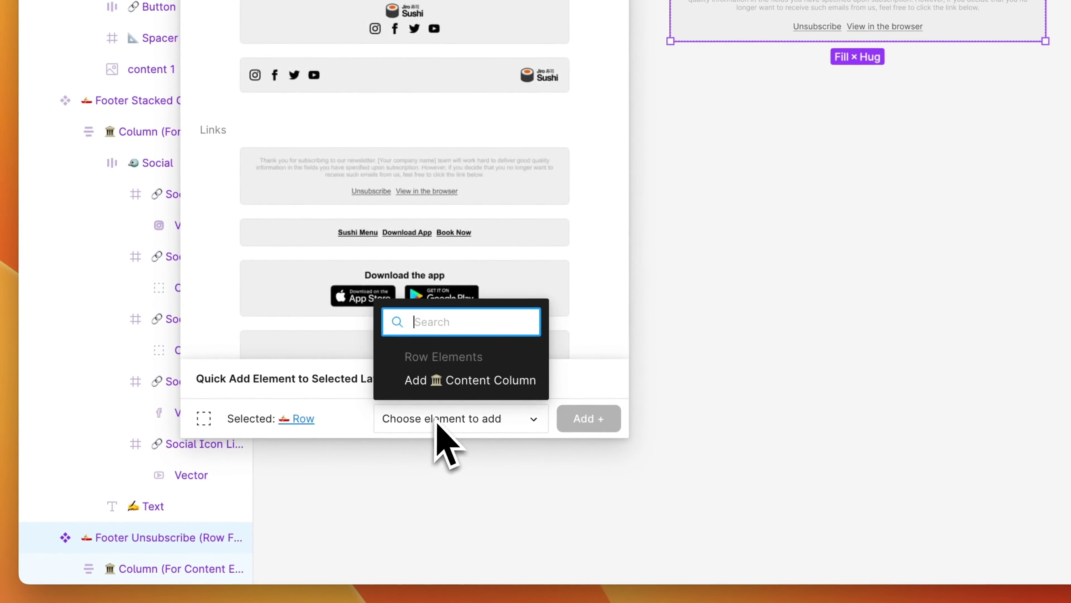
{"action": "left_click", "coordinate": [589, 418]}
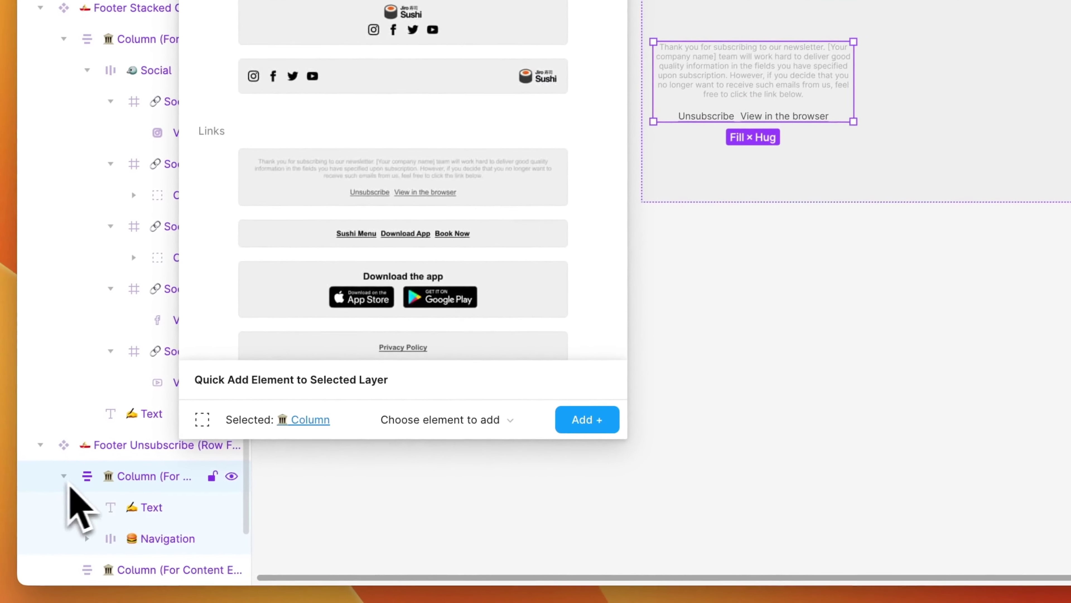
- Set font sizes 12 and 10 on the unsubscribe links and the address text
{"action": "left_click", "coordinate": [160, 538]}
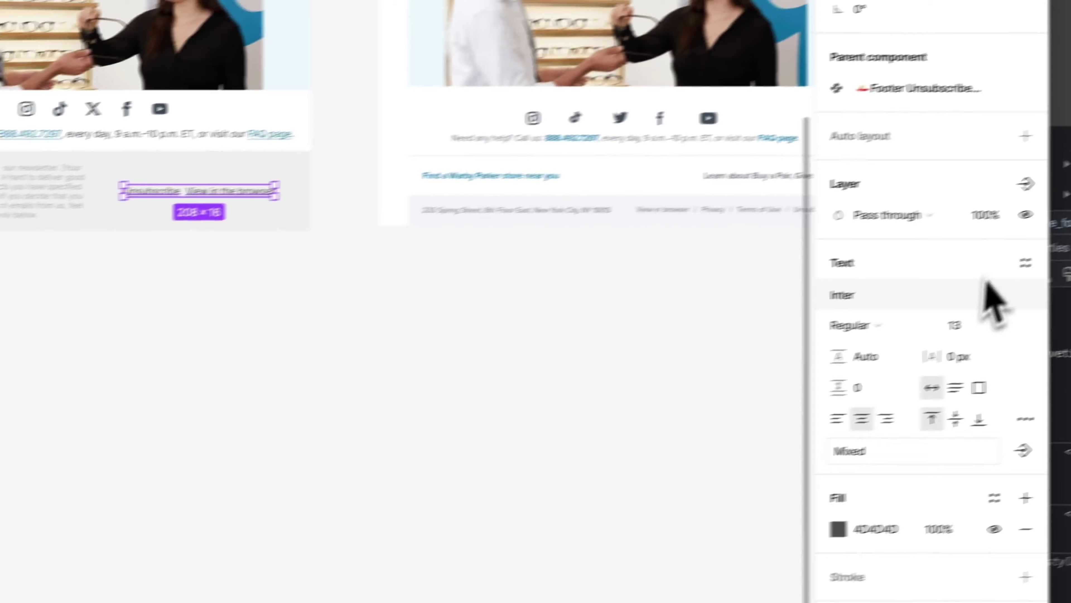
{"action": "left_click", "coordinate": [957, 325]}
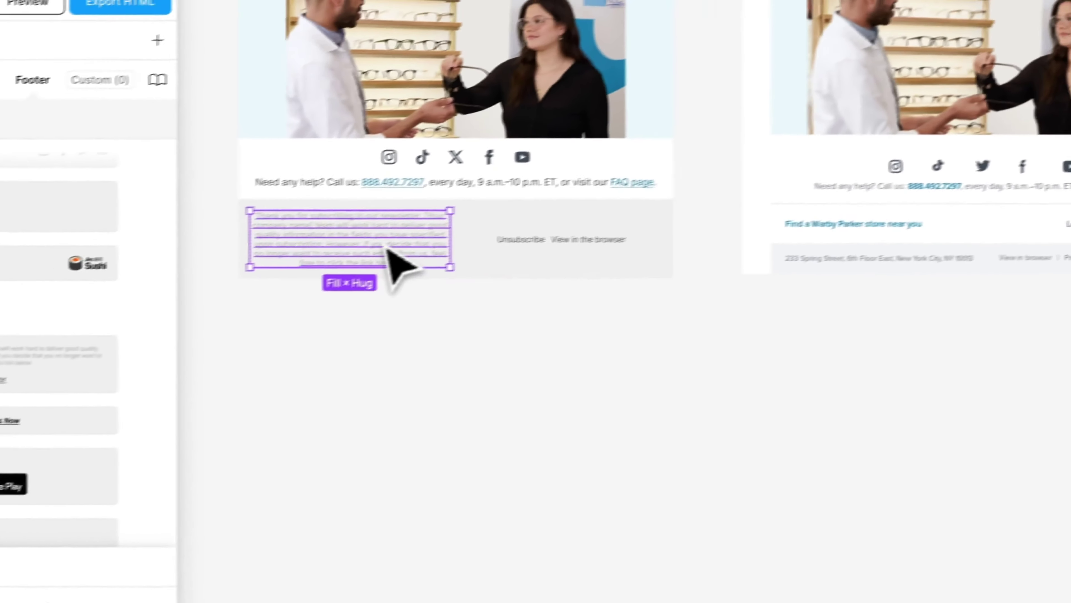
{"action": "left_click", "coordinate": [350, 258]}
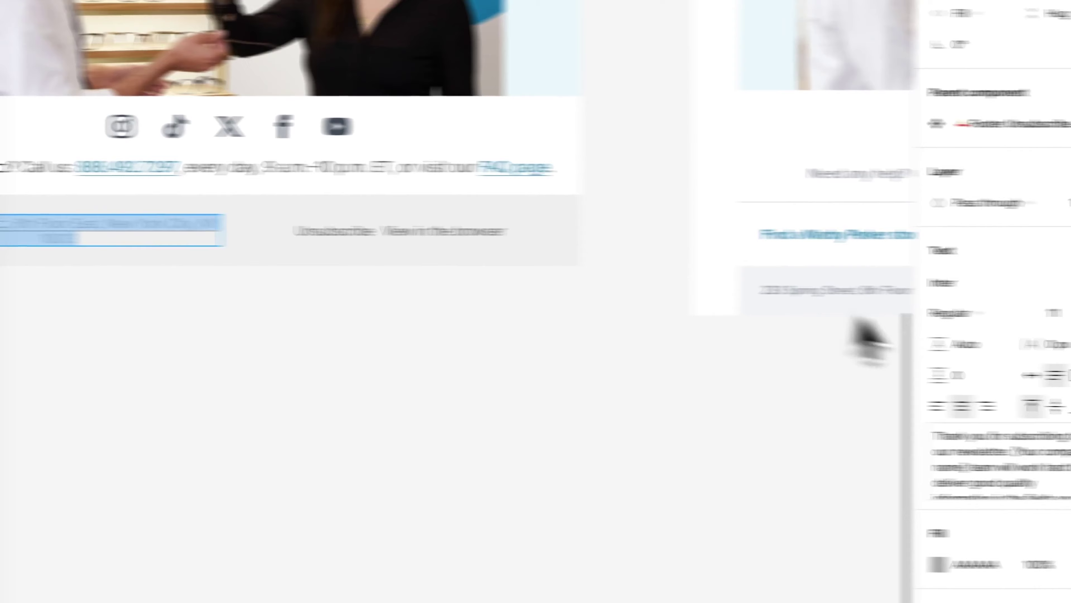
{"action": "left_click", "coordinate": [907, 312]}
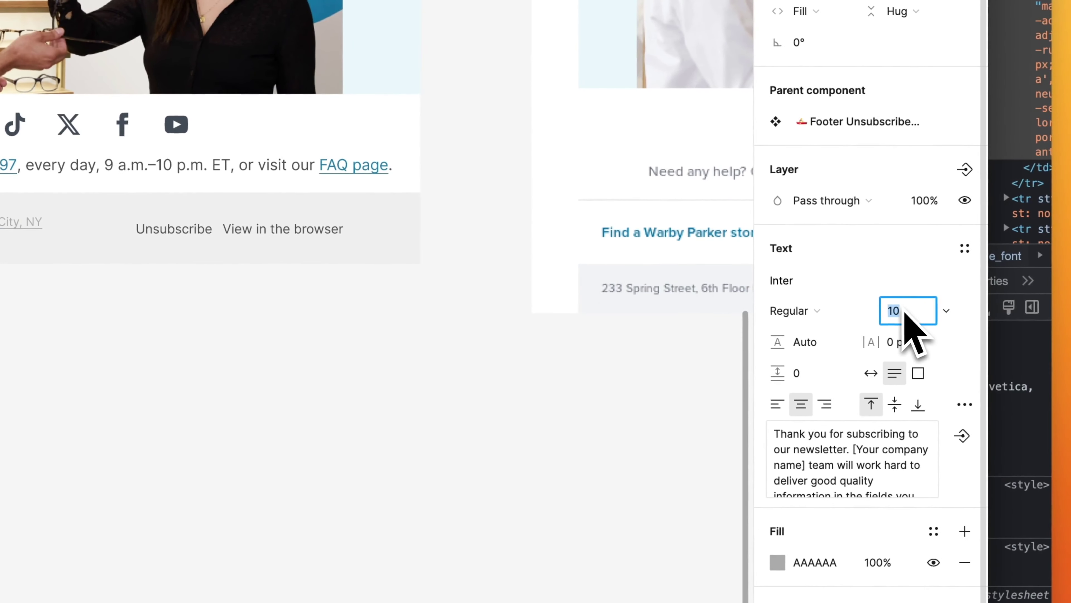
- Shrink the address text and unsubscribe links to 9 px
{"action": "type", "text": "9"}
{"action": "key", "text": "Return"}
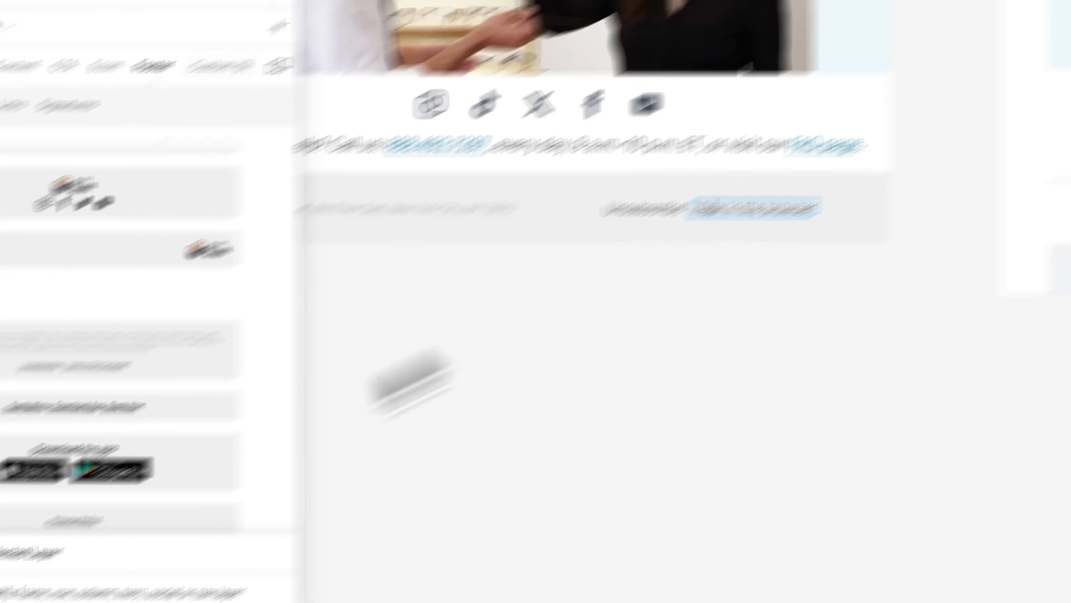
{"action": "left_click", "coordinate": [128, 556]}
{"action": "left_click", "coordinate": [906, 431]}
{"action": "type", "text": "9"}
{"action": "key", "text": "Return"}
{"action": "scroll", "coordinate": [522, 454], "scroll_direction": "right", "scroll_amount": 3}
{"action": "scroll", "coordinate": [519, 460], "scroll_direction": "right", "scroll_amount": 3}
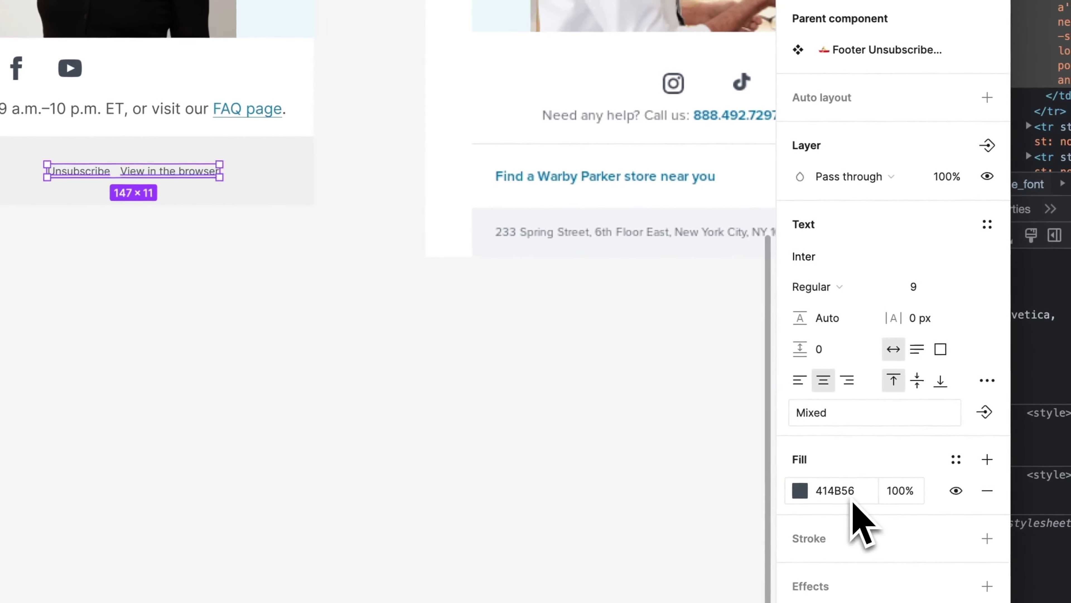
- Colour the footer address text dark grey 414B56
{"action": "left_click", "coordinate": [348, 161]}
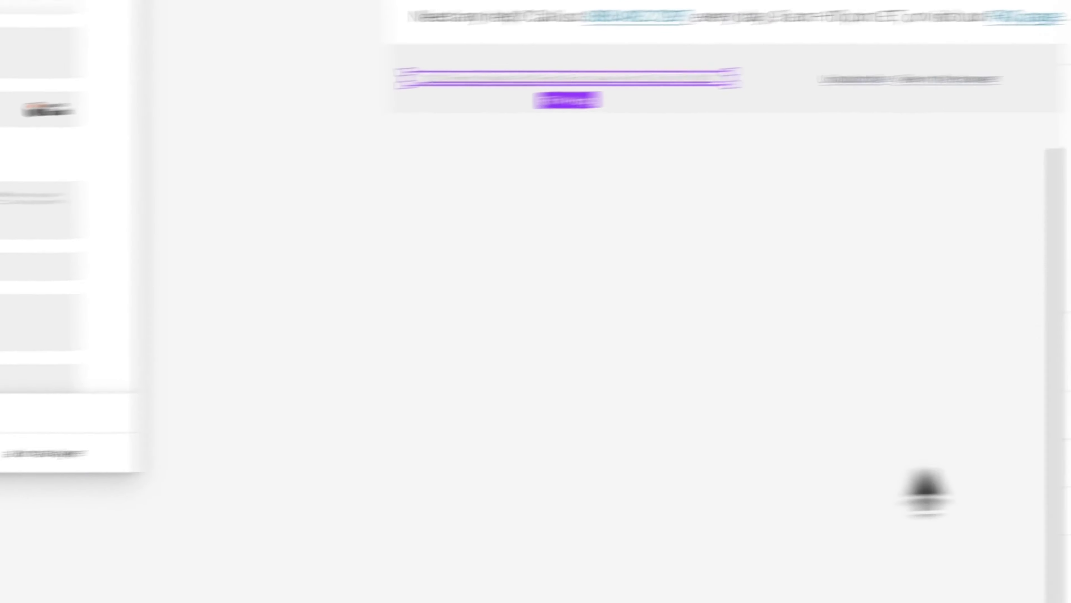
{"action": "left_click", "coordinate": [890, 385]}
{"action": "type", "text": "414B56"}
{"action": "key", "text": "Return"}
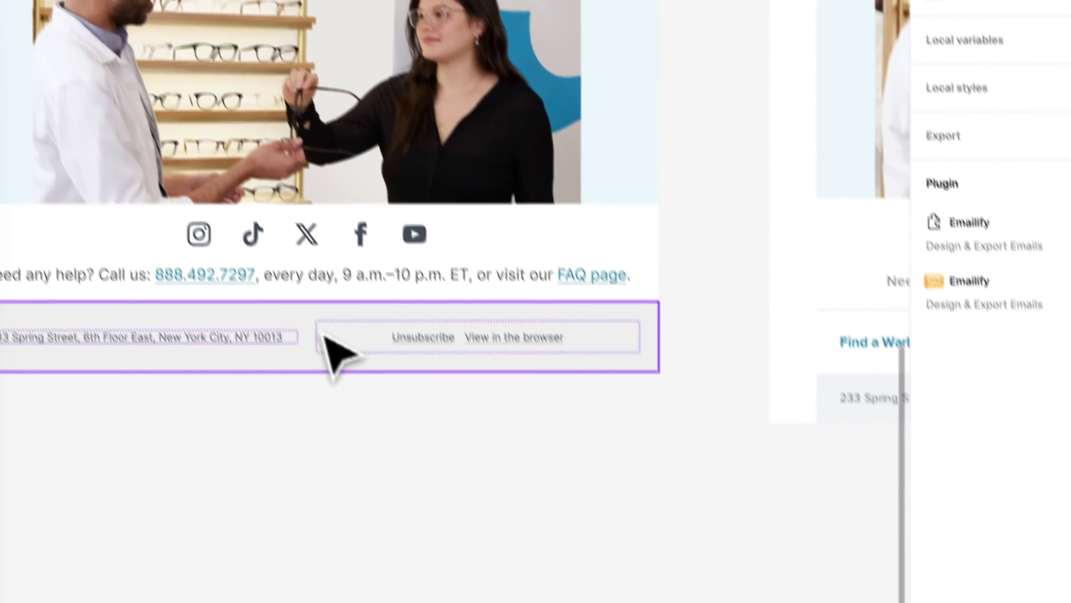
- Set the links frame width to Fill and left-align the address text
{"action": "left_click", "coordinate": [365, 382]}
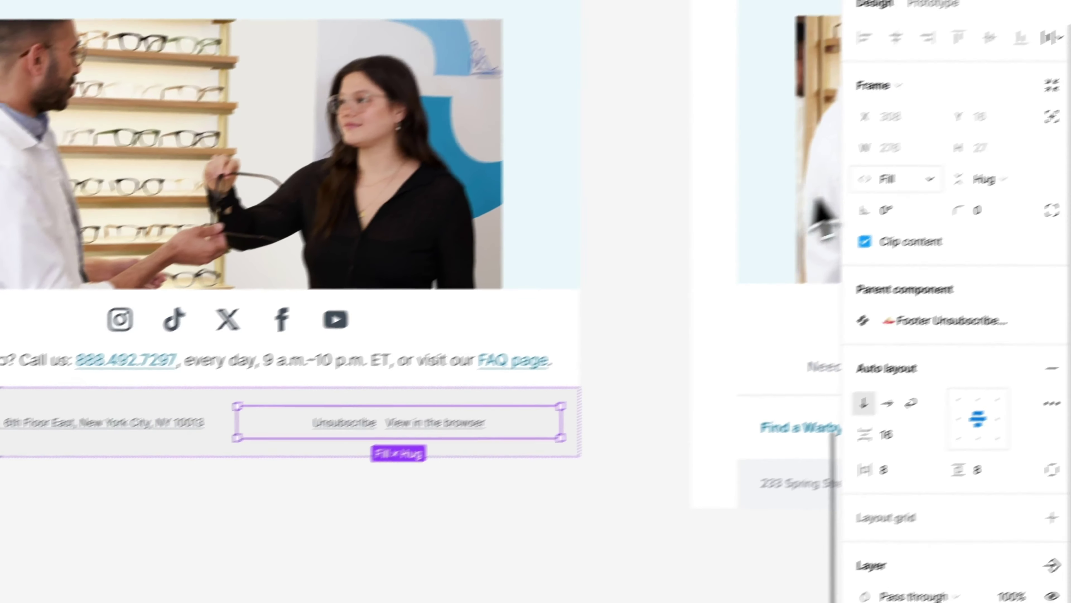
{"action": "left_click", "coordinate": [840, 206]}
{"action": "left_click", "coordinate": [859, 186]}
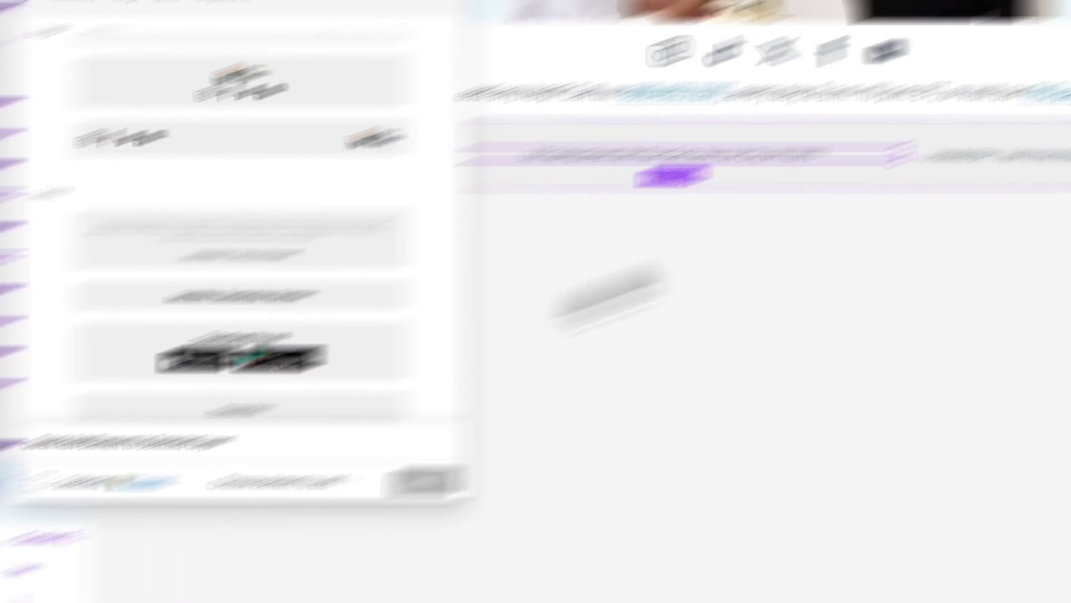
{"action": "left_click", "coordinate": [837, 139]}
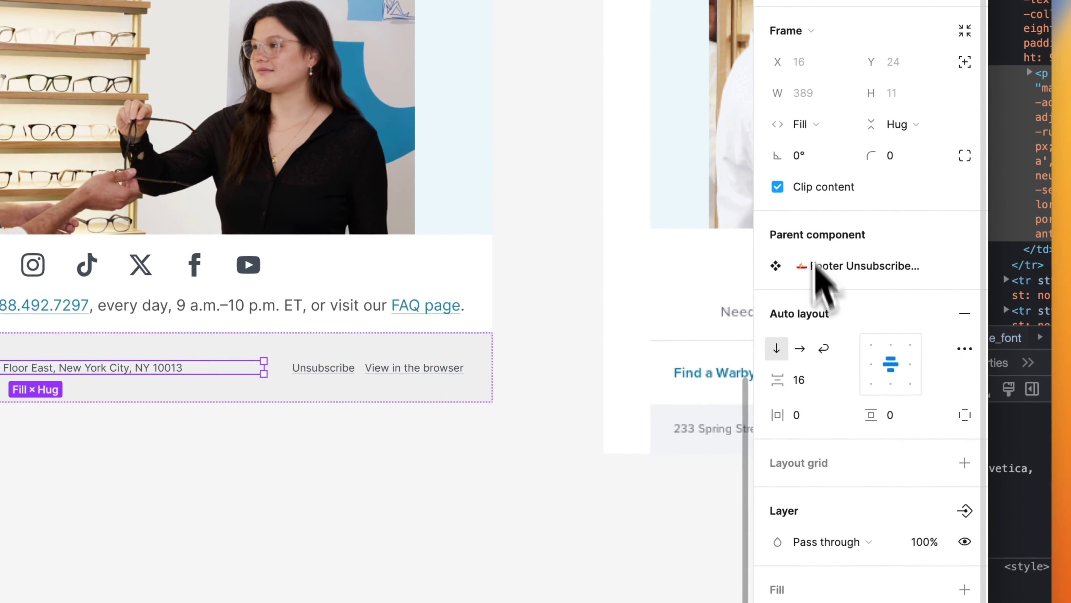
{"action": "left_click", "coordinate": [872, 364]}
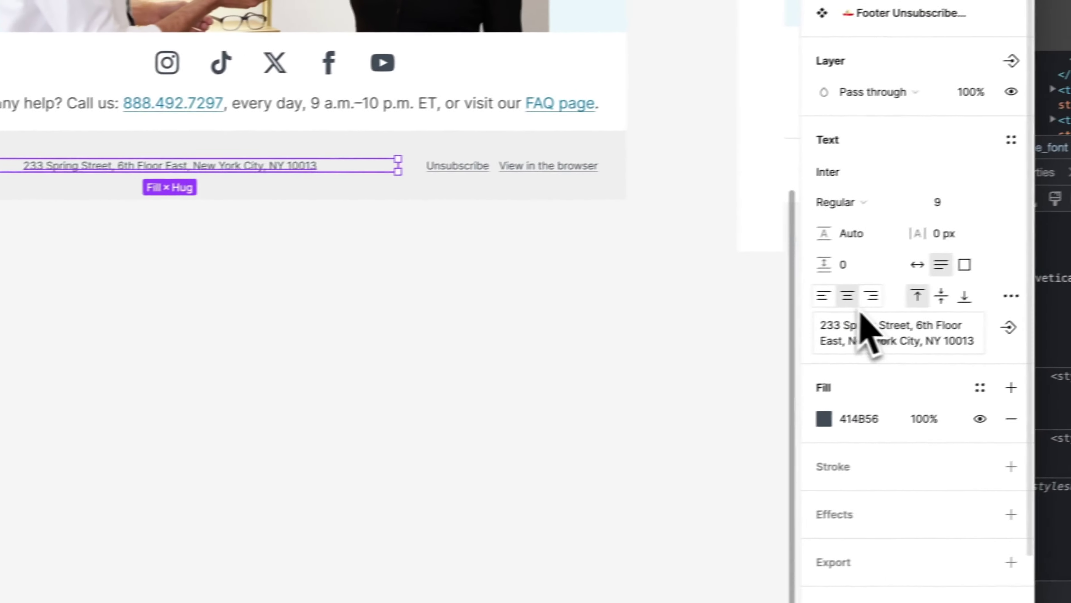
{"action": "left_click", "coordinate": [804, 300]}
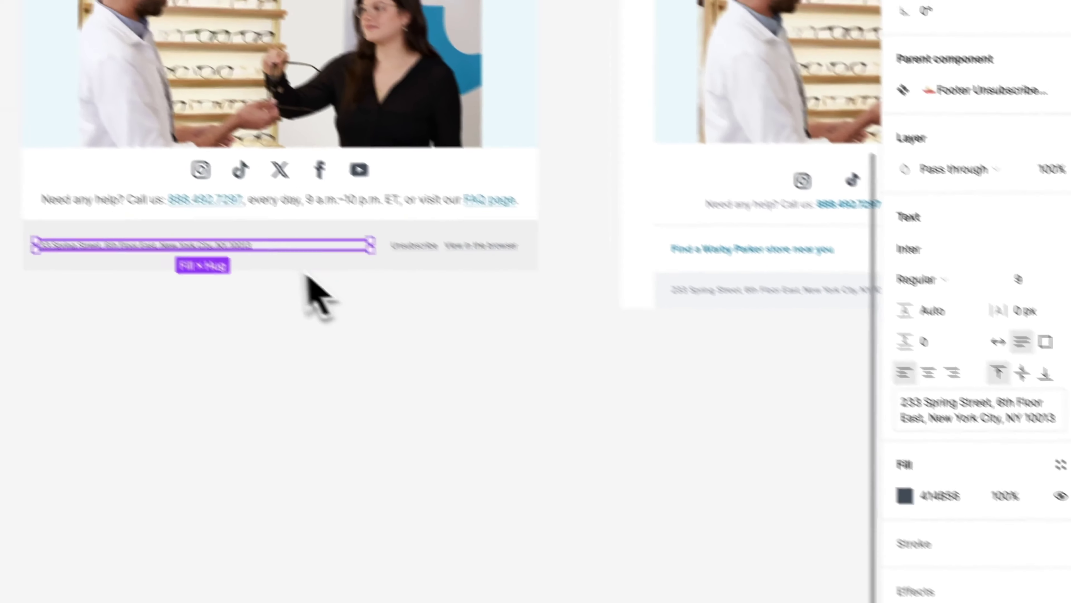
- Give the footer row the original's F0F3F5 background and 4 px vertical padding
{"action": "key", "text": "Escape"}
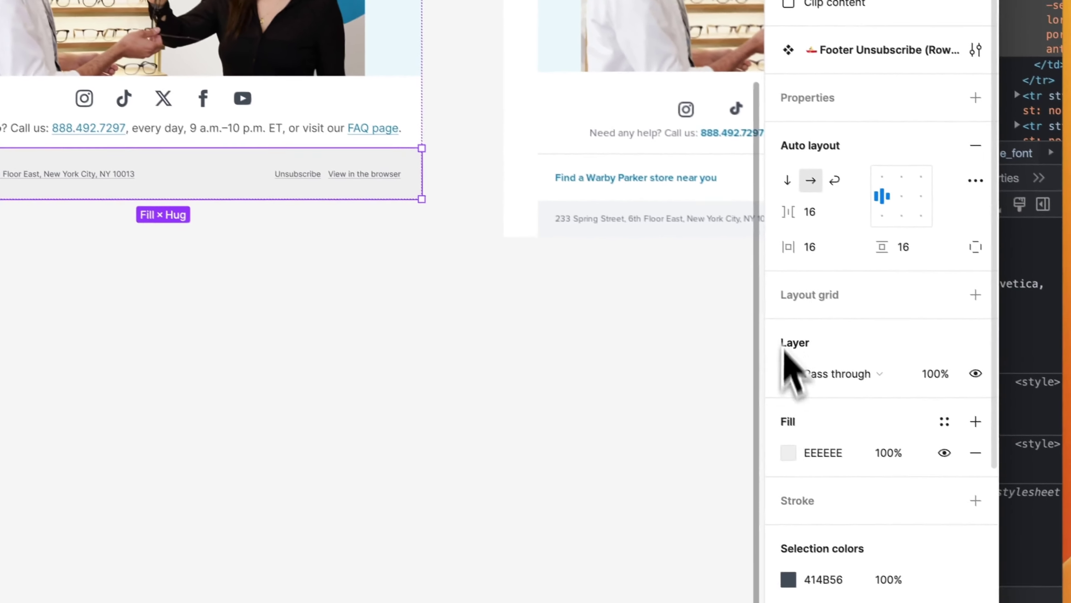
{"action": "left_click", "coordinate": [955, 557]}
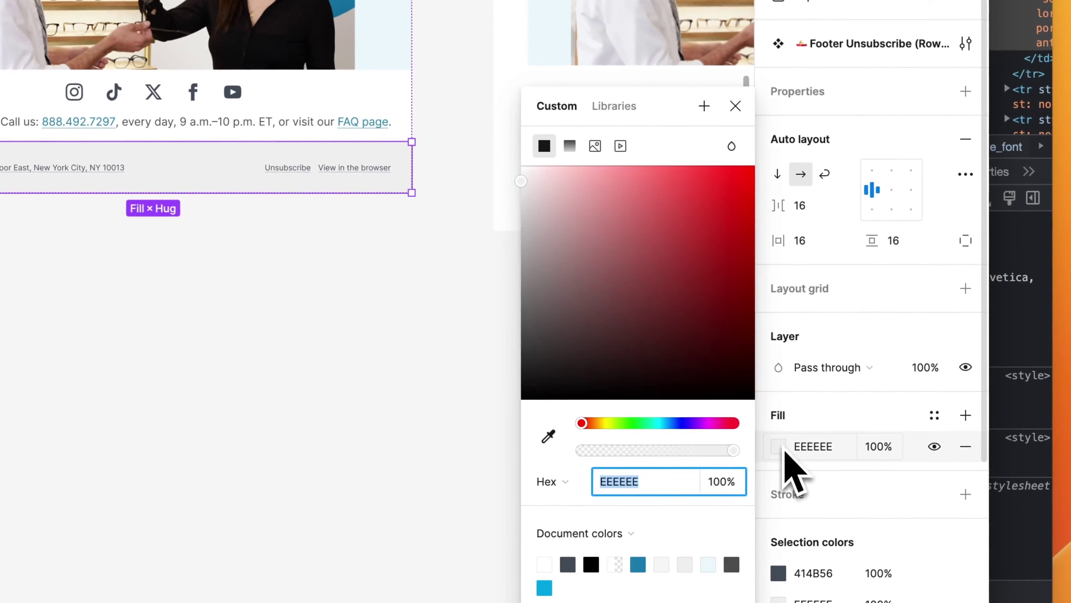
{"action": "left_click", "coordinate": [549, 437]}
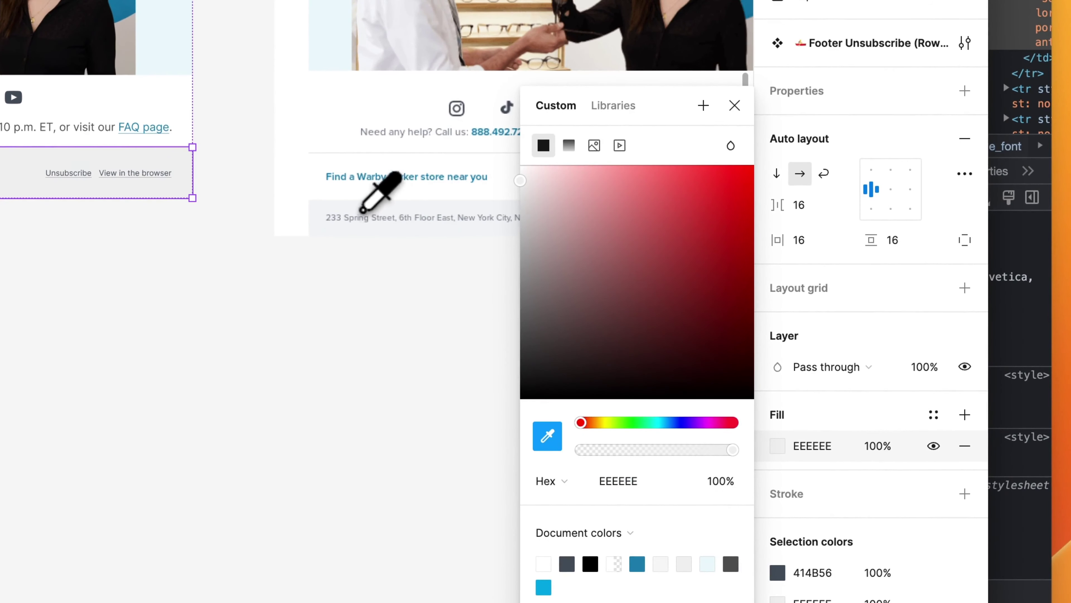
{"action": "left_click", "coordinate": [362, 211]}
{"action": "left_click", "coordinate": [907, 268]}
{"action": "type", "text": "4"}
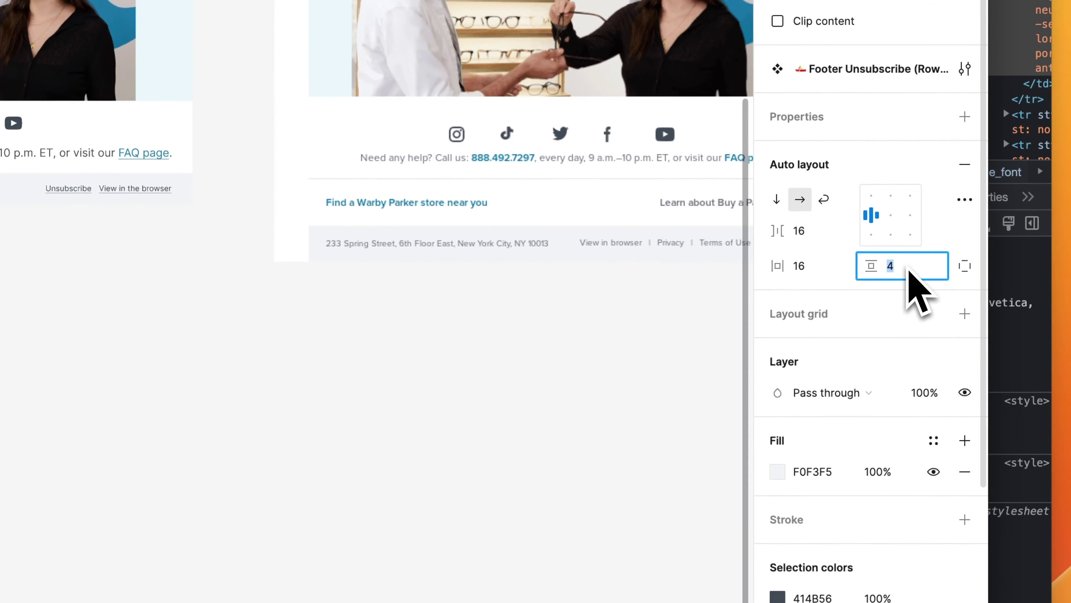
{"action": "scroll", "coordinate": [525, 335], "scroll_direction": "left", "scroll_amount": 5}
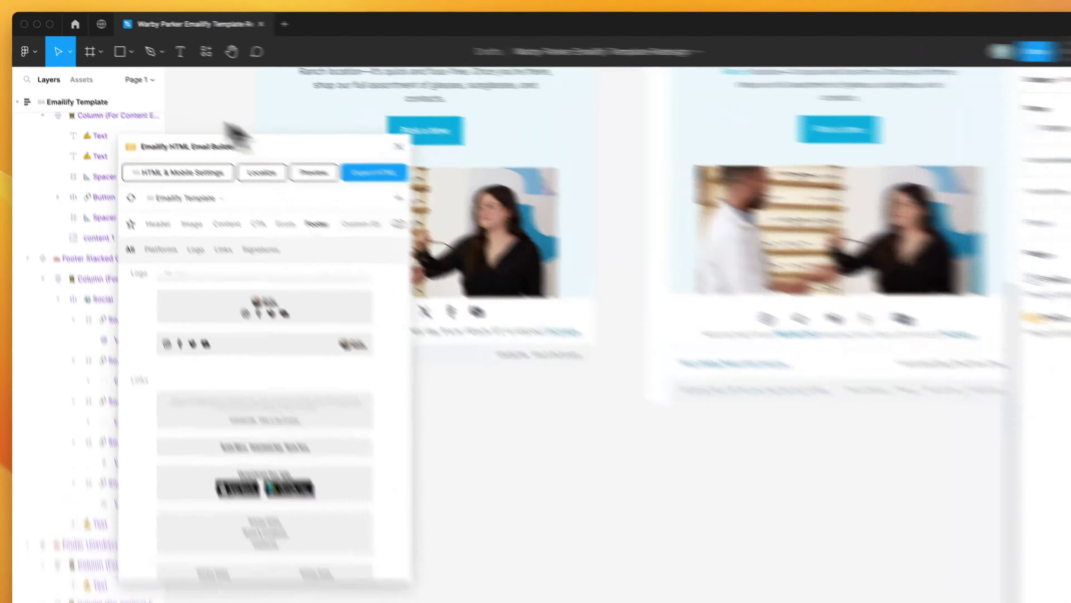
- Add a new content row with two content columns below the footer
{"action": "left_click", "coordinate": [90, 89]}
{"action": "left_click", "coordinate": [279, 497]}
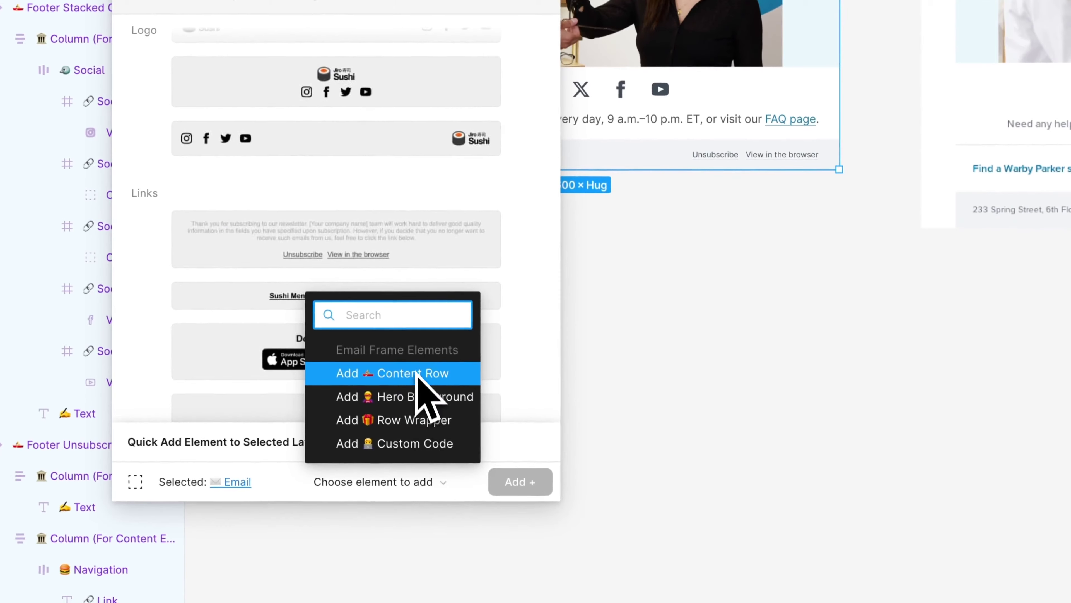
{"action": "left_click", "coordinate": [418, 379]}
{"action": "left_click", "coordinate": [513, 484]}
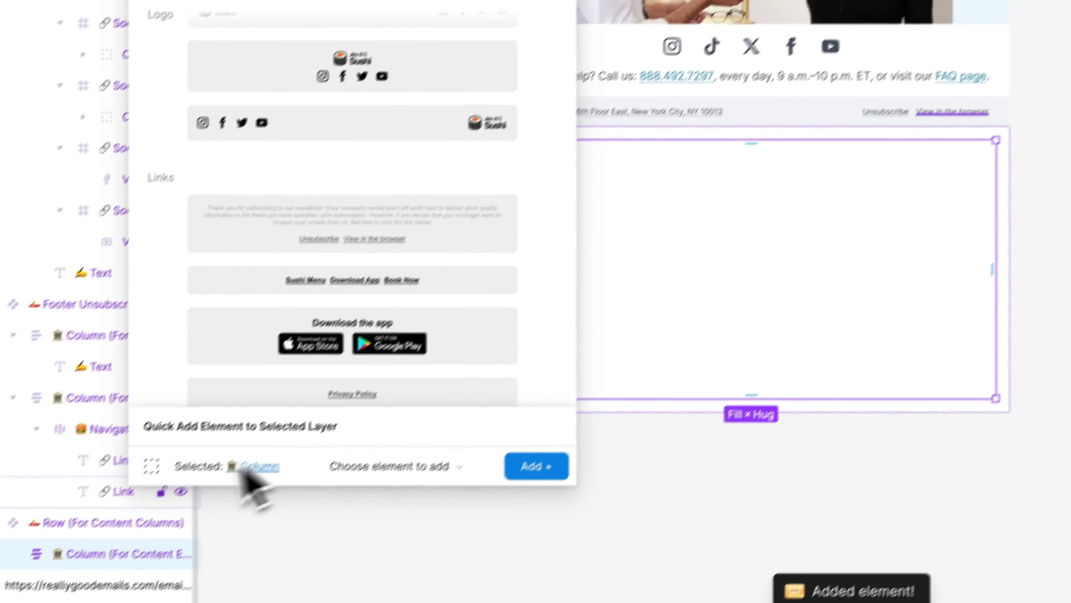
{"action": "left_click", "coordinate": [167, 481]}
{"action": "left_click", "coordinate": [447, 424]}
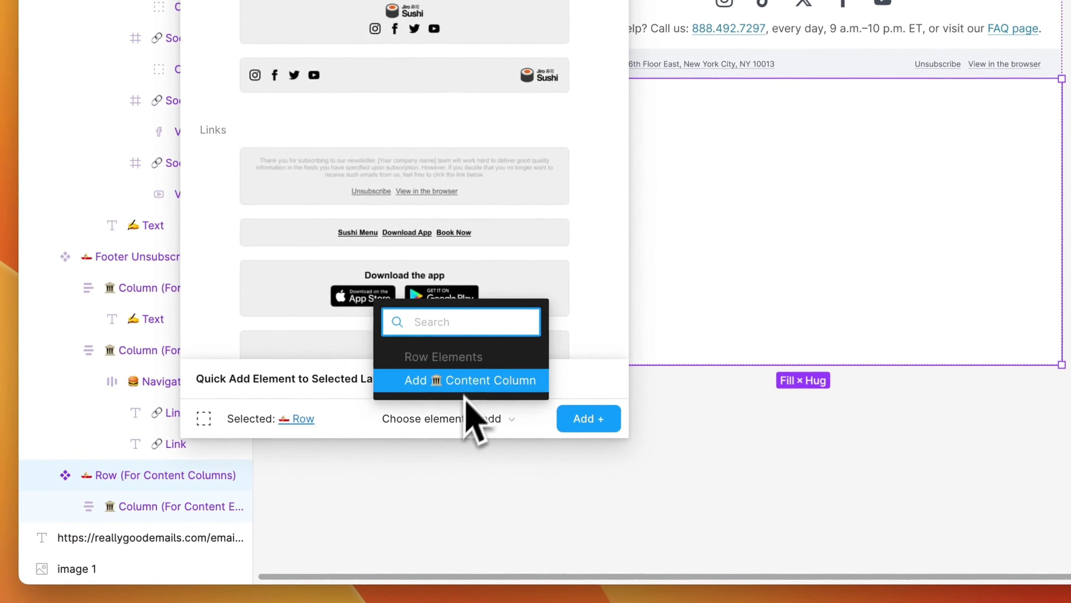
{"action": "left_click", "coordinate": [588, 419]}
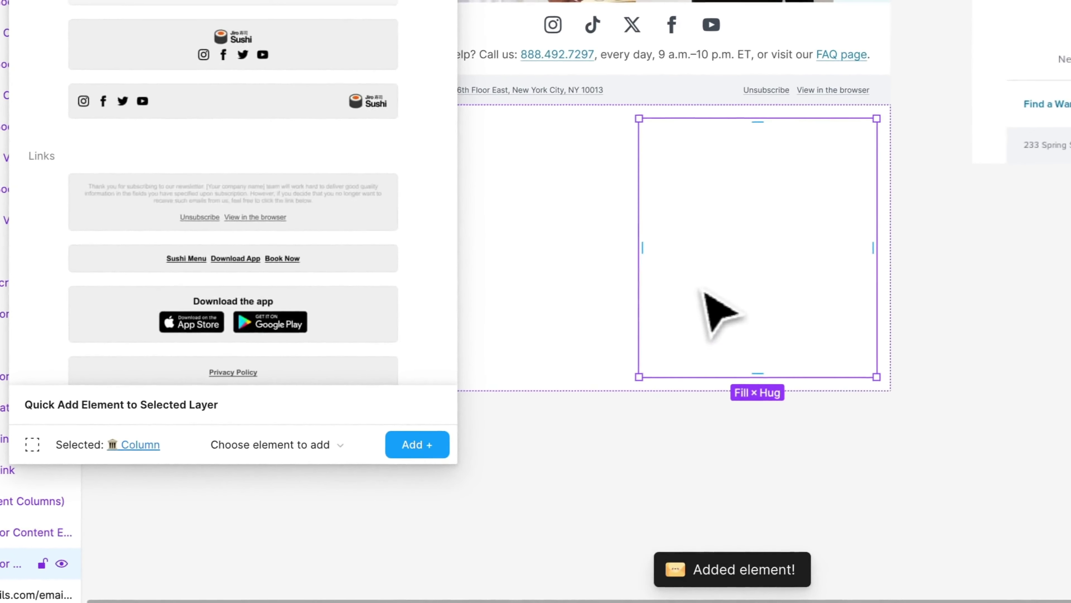
- Add a text element to the left column and edit its placeholder
{"action": "left_click", "coordinate": [566, 247]}
{"action": "left_click", "coordinate": [275, 447]}
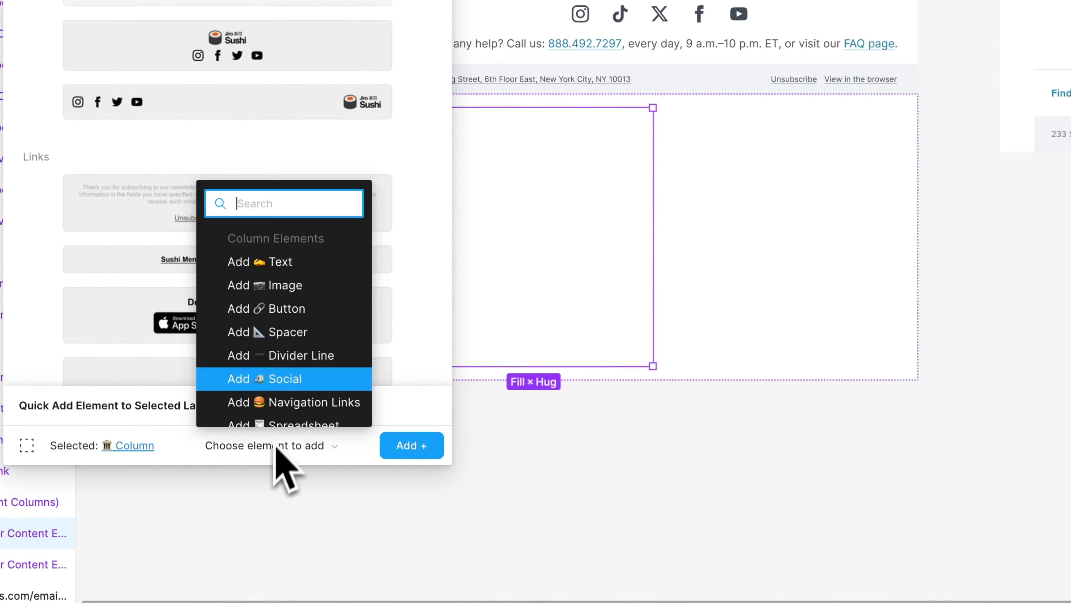
{"action": "left_click", "coordinate": [292, 265]}
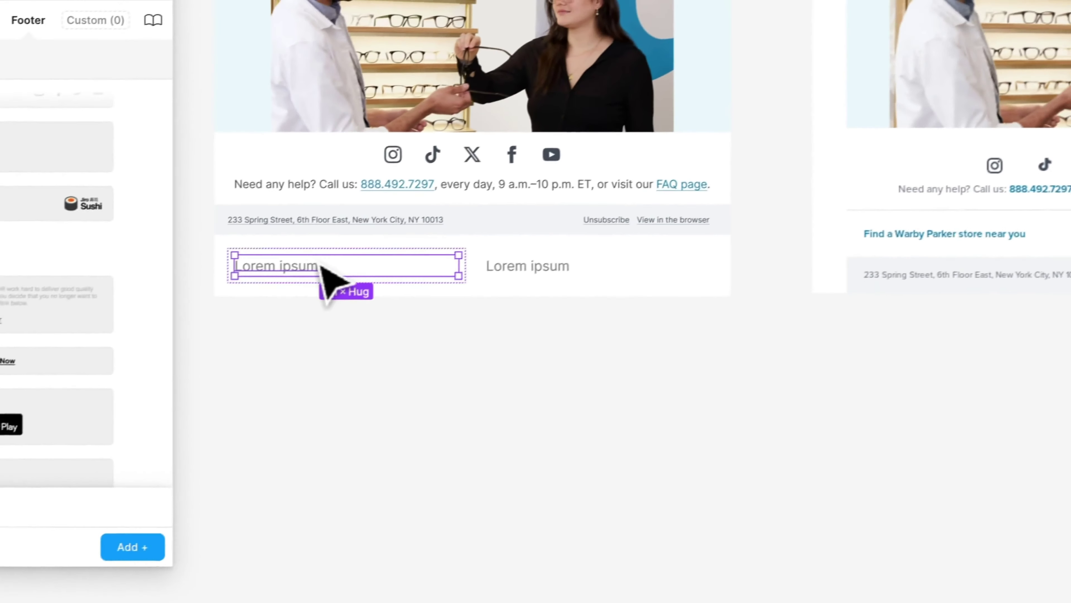
{"action": "double_click", "coordinate": [304, 277]}
- Make the left column read 'Find a Warby Parker store near you' in blue 0772A7 at 11 px
{"action": "key", "text": "ctrl+v"}
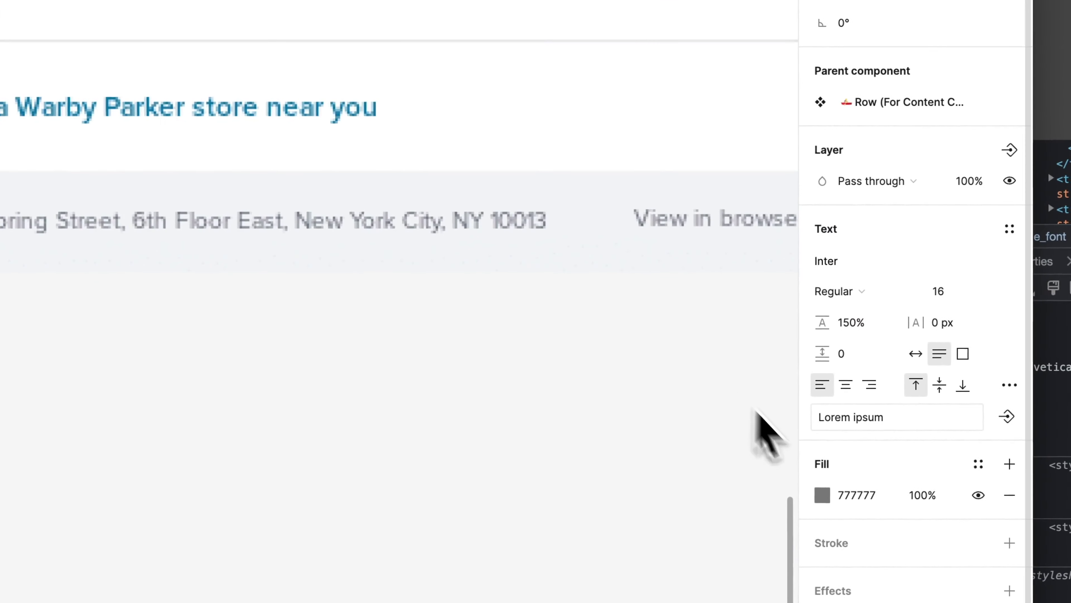
{"action": "left_click", "coordinate": [822, 494]}
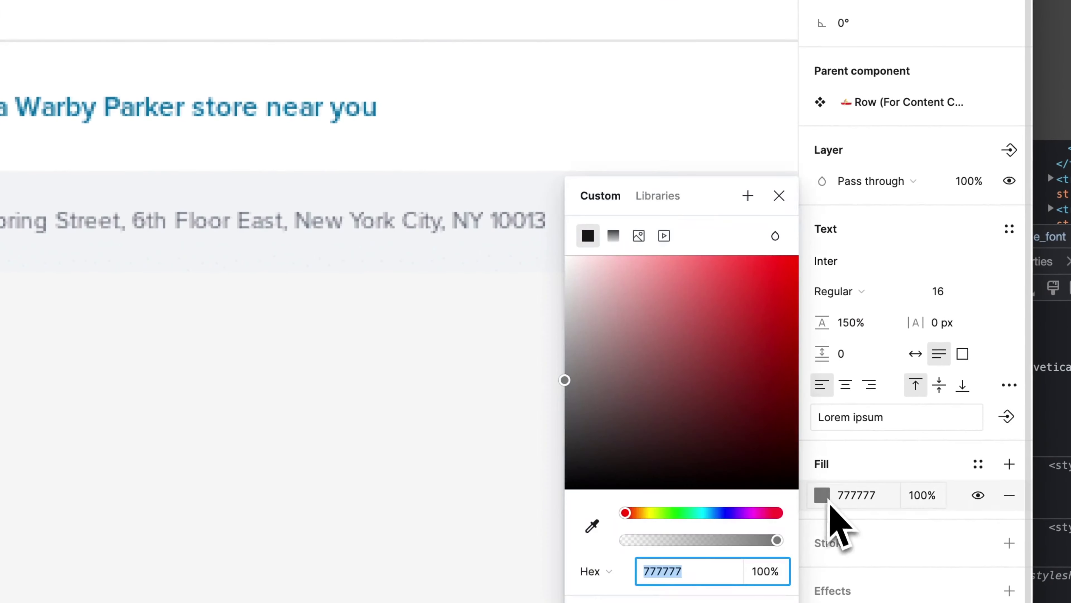
{"action": "left_click", "coordinate": [593, 525]}
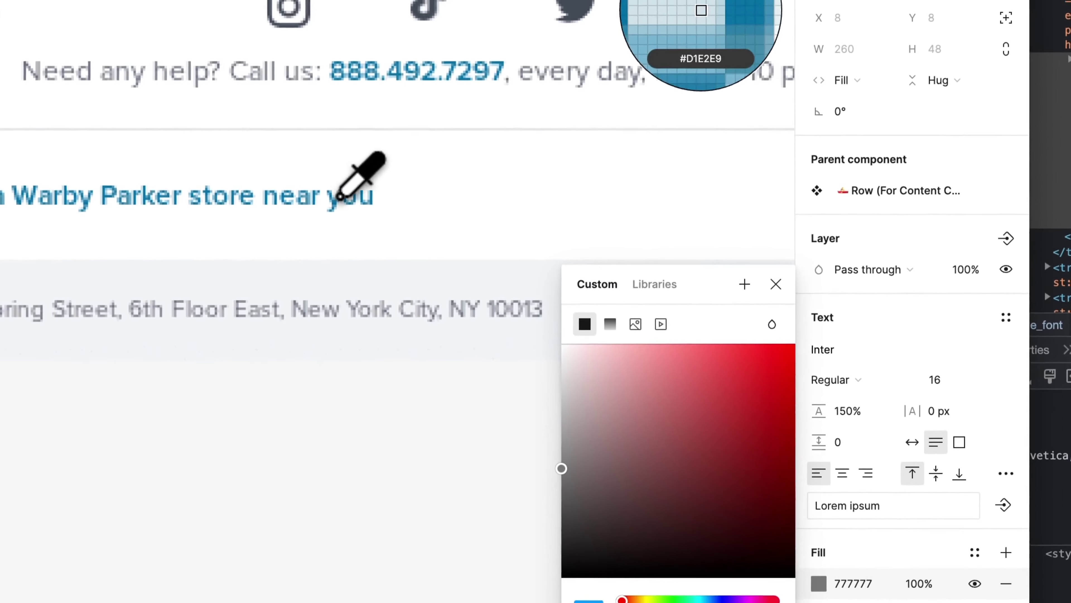
{"action": "left_click", "coordinate": [339, 207]}
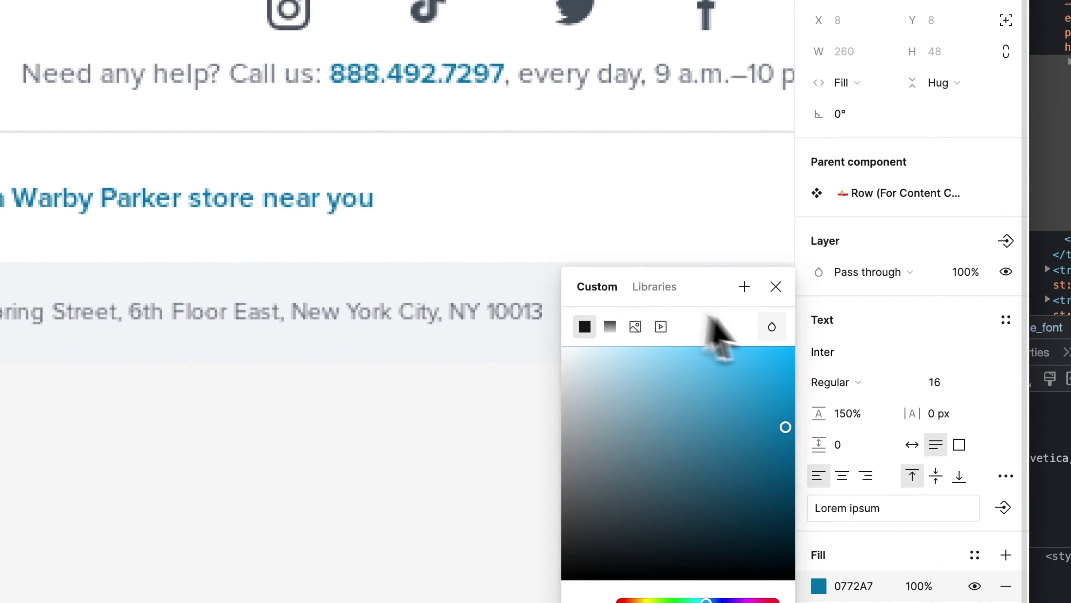
{"action": "left_click", "coordinate": [776, 286]}
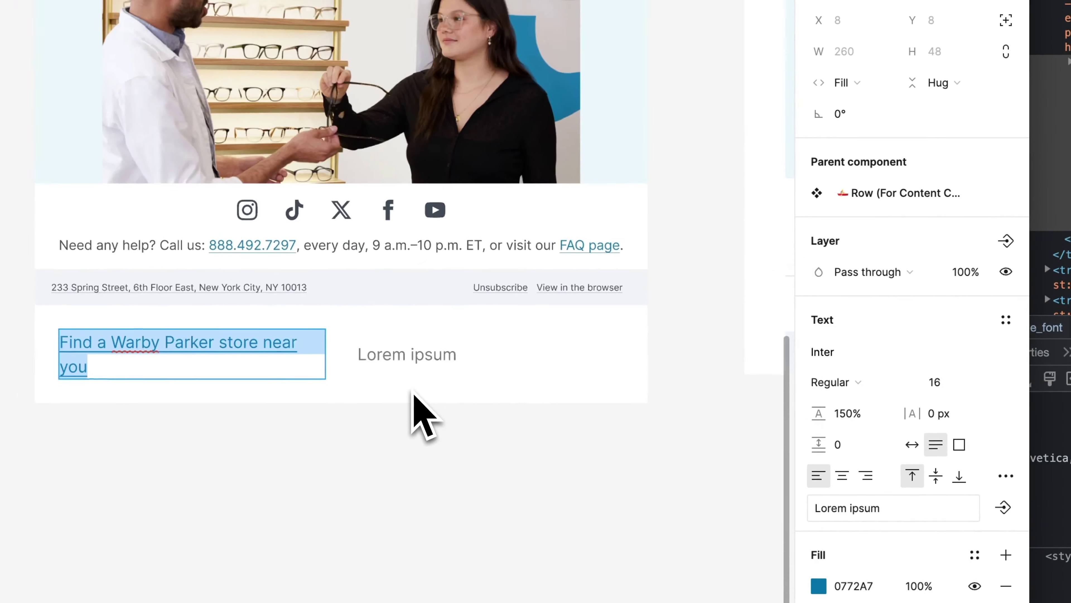
{"action": "left_click", "coordinate": [911, 295]}
{"action": "type", "text": "11"}
{"action": "key", "text": "Return"}
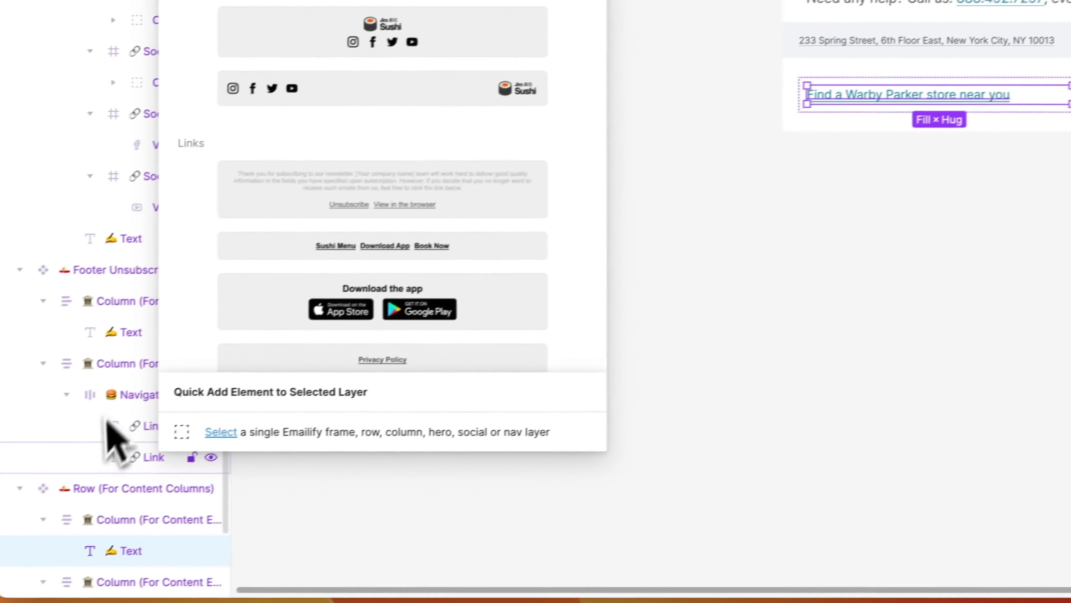
{"action": "left_click", "coordinate": [117, 487]}
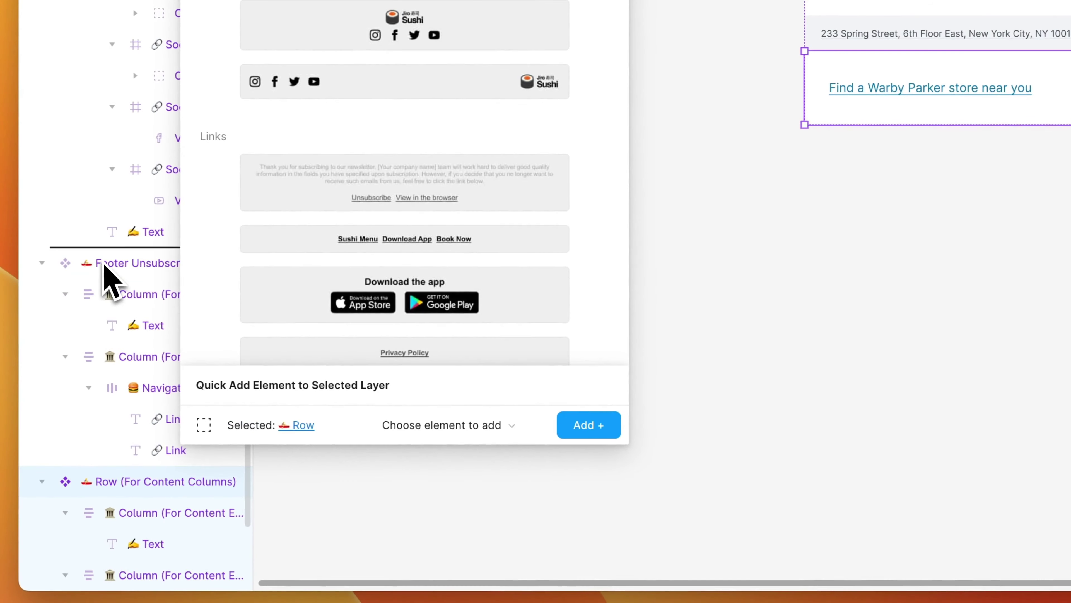
- Move the store-finder row above the address row with 4 px vertical padding
{"action": "left_click_drag", "start_coordinate": [105, 274], "coordinate": [107, 275]}
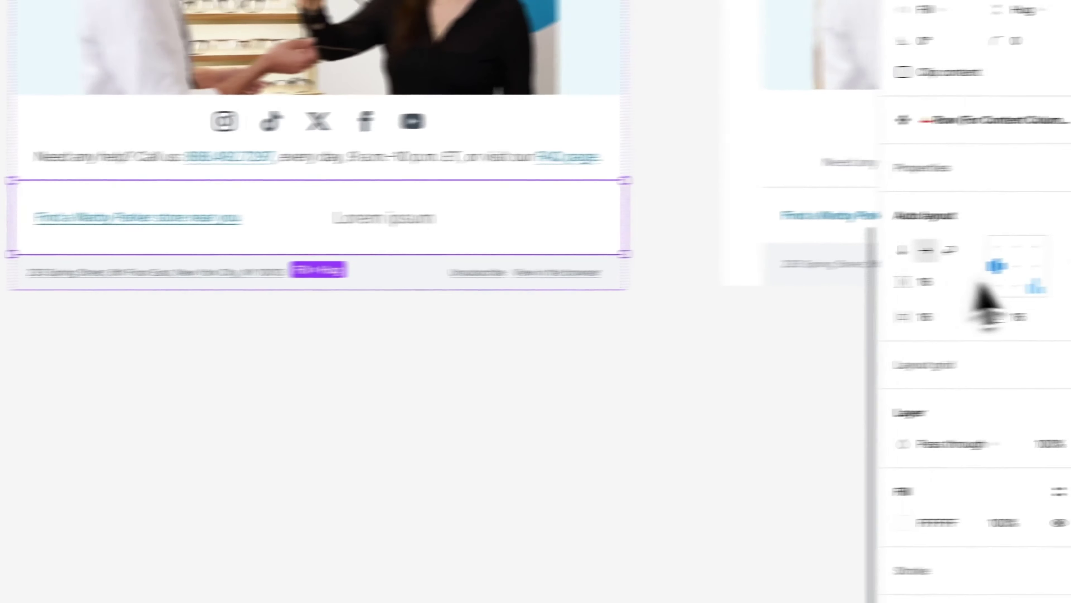
{"action": "left_click", "coordinate": [926, 322]}
{"action": "type", "text": "4"}
{"action": "key", "text": "Return"}
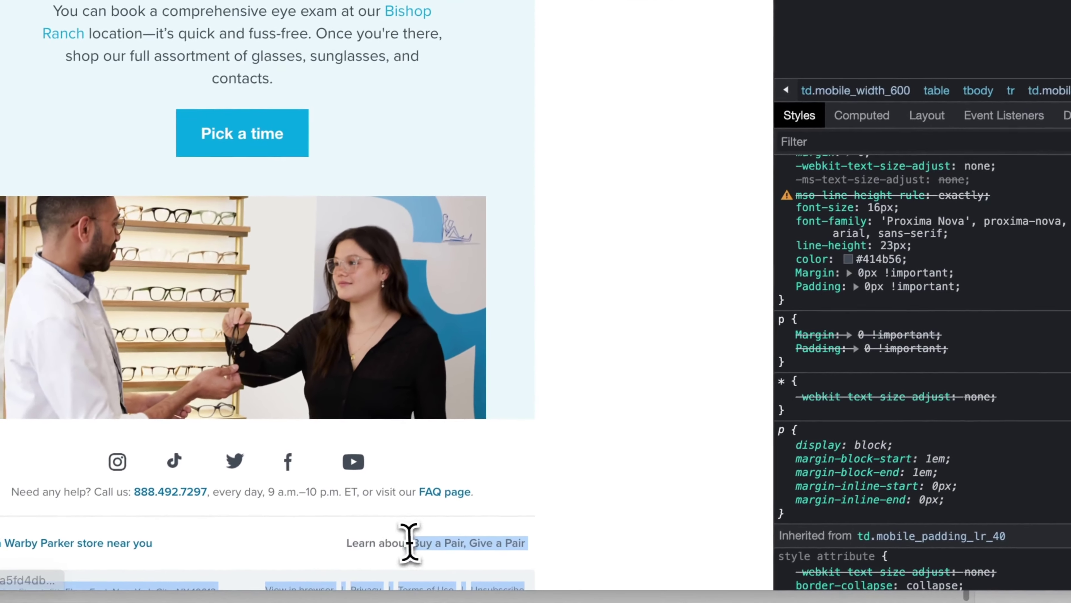
{"action": "left_click_drag", "start_coordinate": [409, 542], "coordinate": [373, 539]}
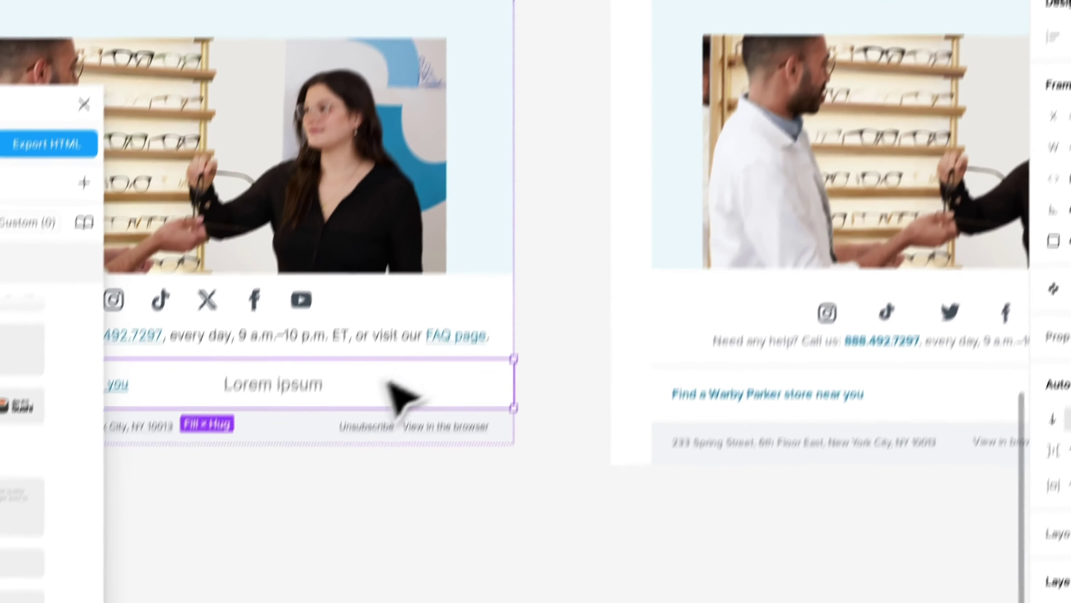
{"action": "left_click", "coordinate": [399, 390]}
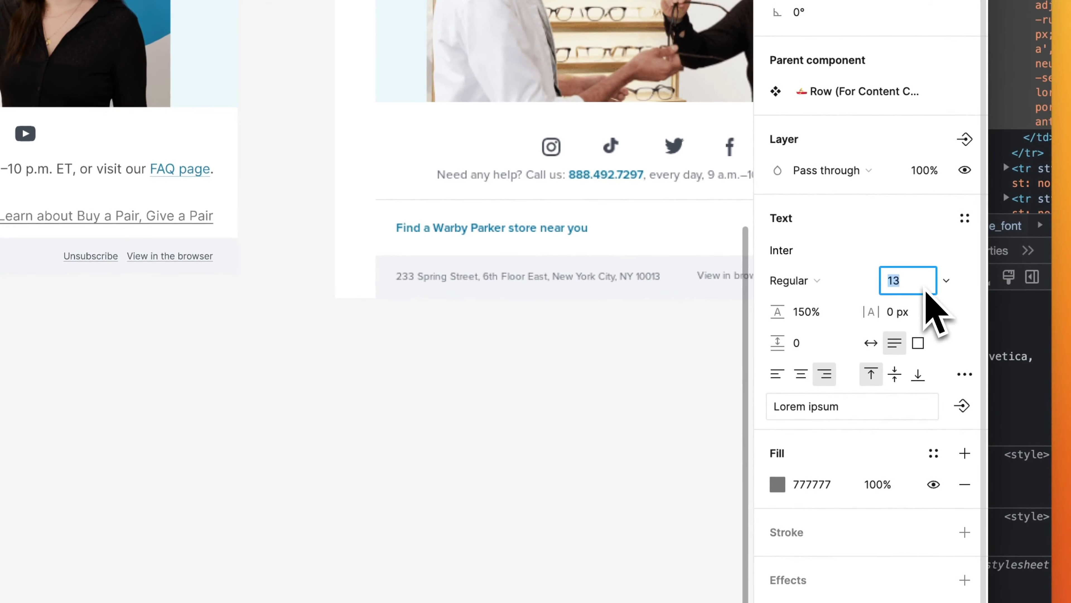
- Set 'Learn about Buy a Pair, Give a Pair' to size 12 and clear the store-finder link's underline
{"action": "key", "text": "Down"}
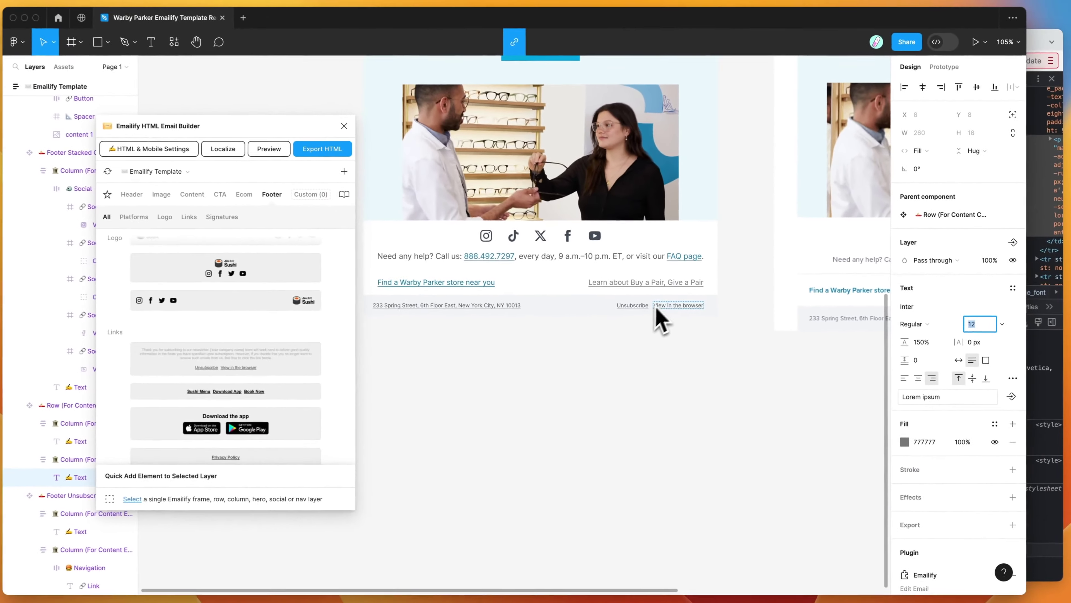
{"action": "scroll", "coordinate": [660, 315], "scroll_direction": "right", "scroll_amount": 5}
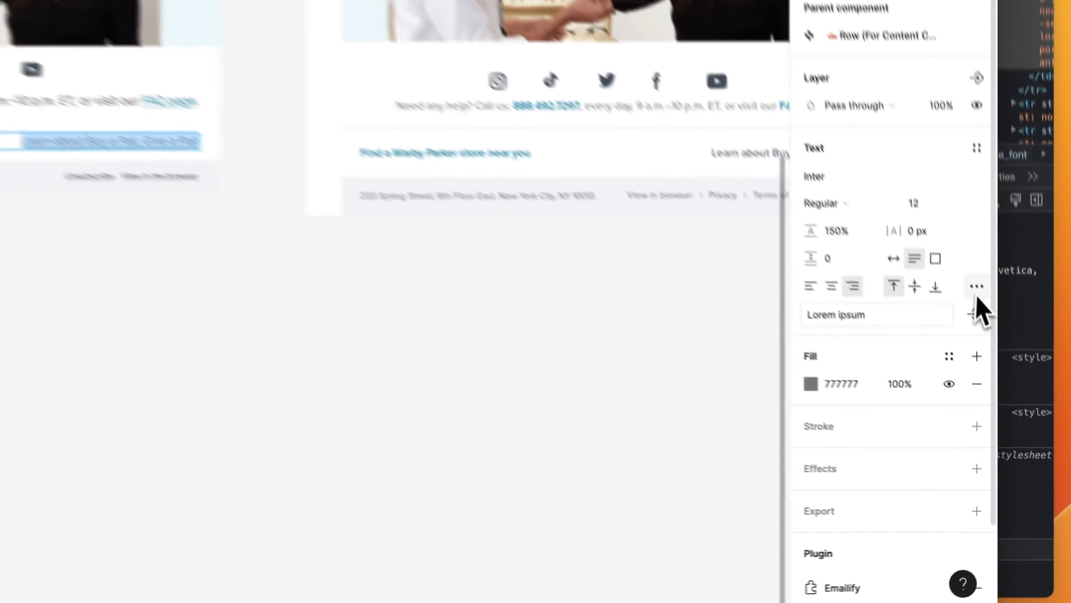
{"action": "left_click", "coordinate": [1010, 377]}
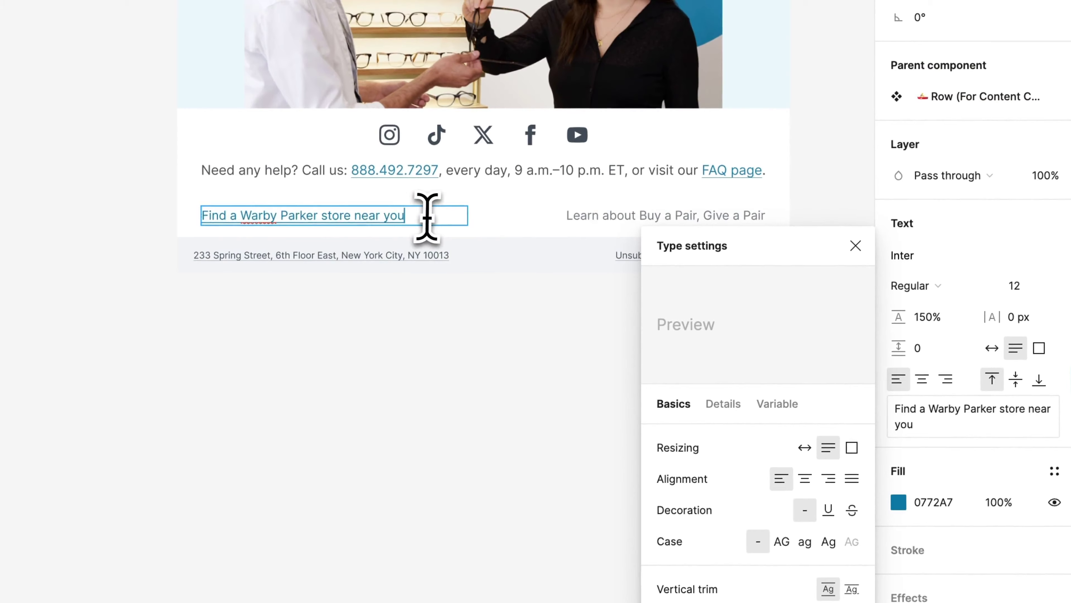
{"action": "key", "text": "ctrl+a"}
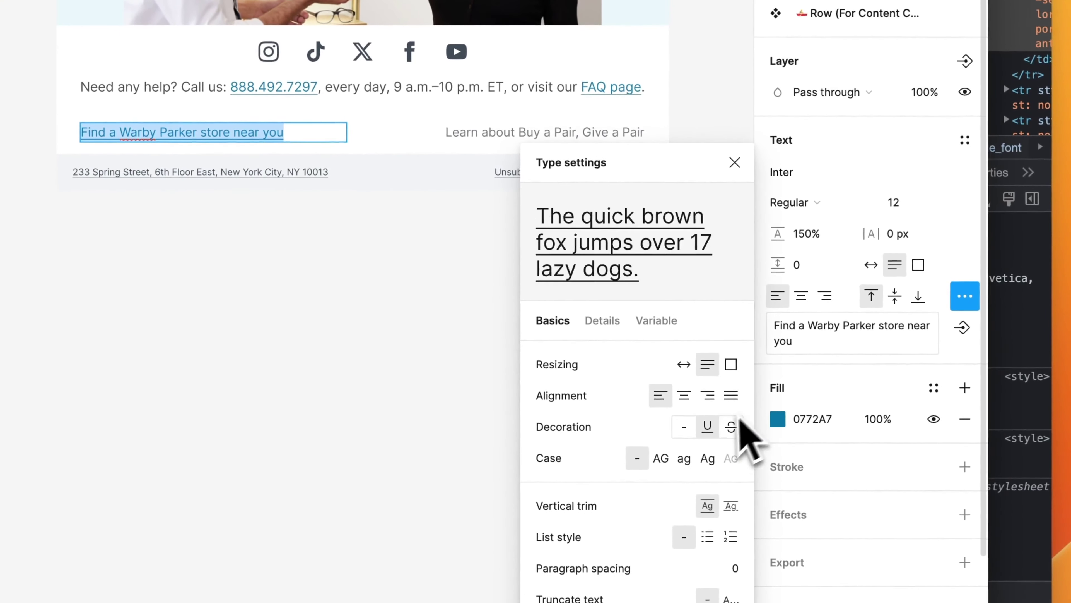
- Set the footer address text's decoration to none to remove its underline
{"action": "double_click", "coordinate": [354, 193]}
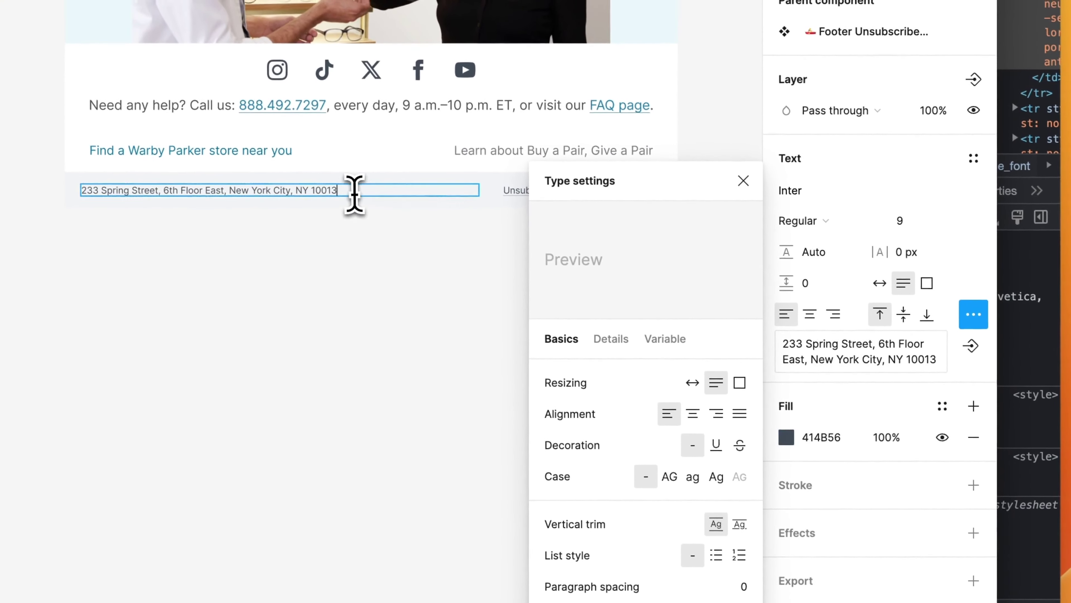
{"action": "left_click", "coordinate": [693, 446]}
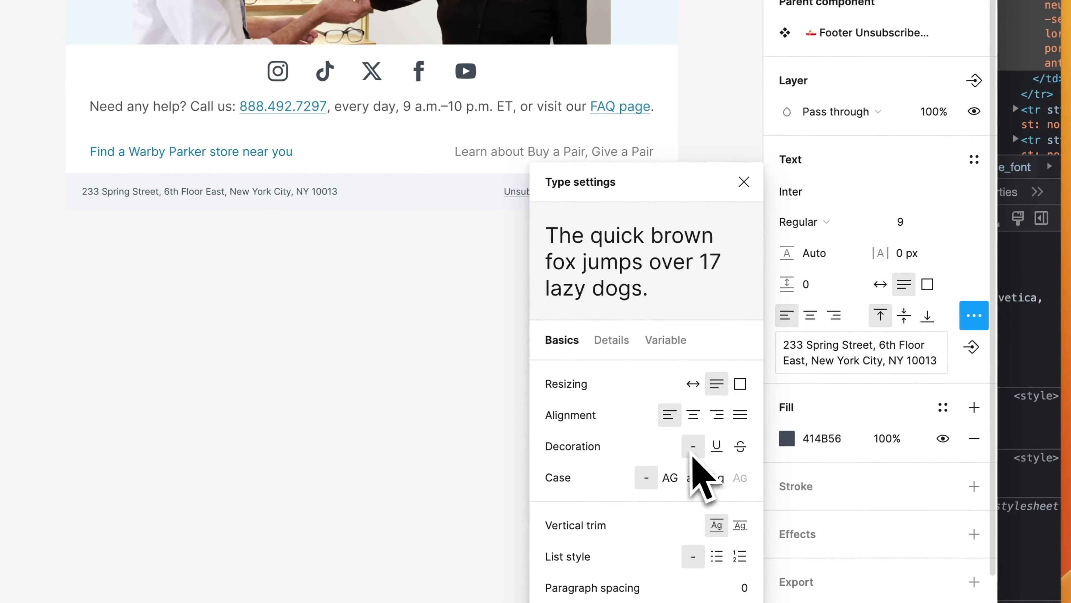
{"action": "key", "text": "Escape"}
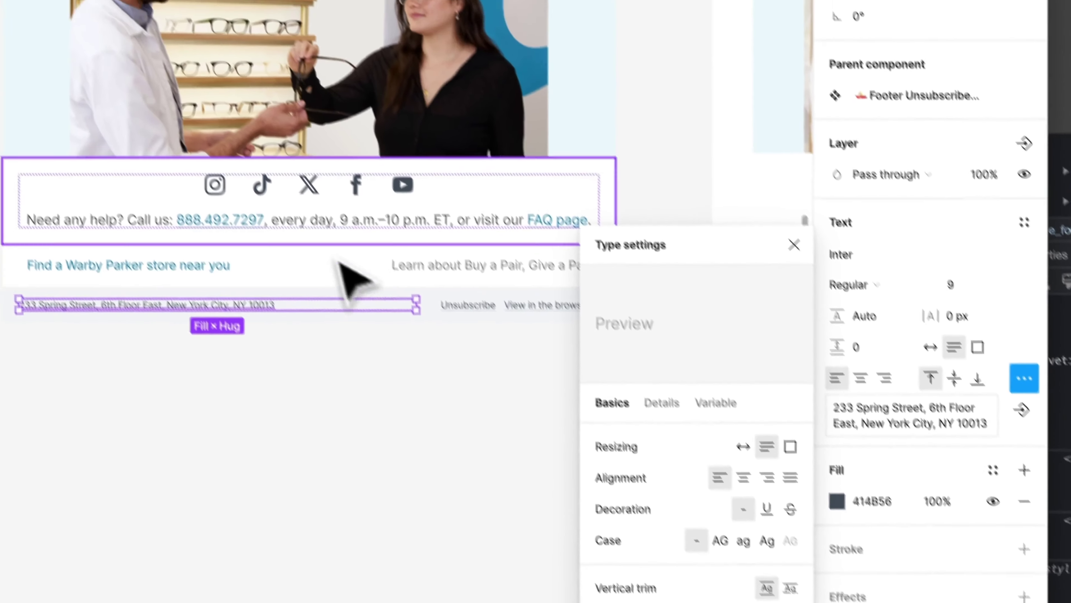
{"action": "left_click", "coordinate": [336, 228]}
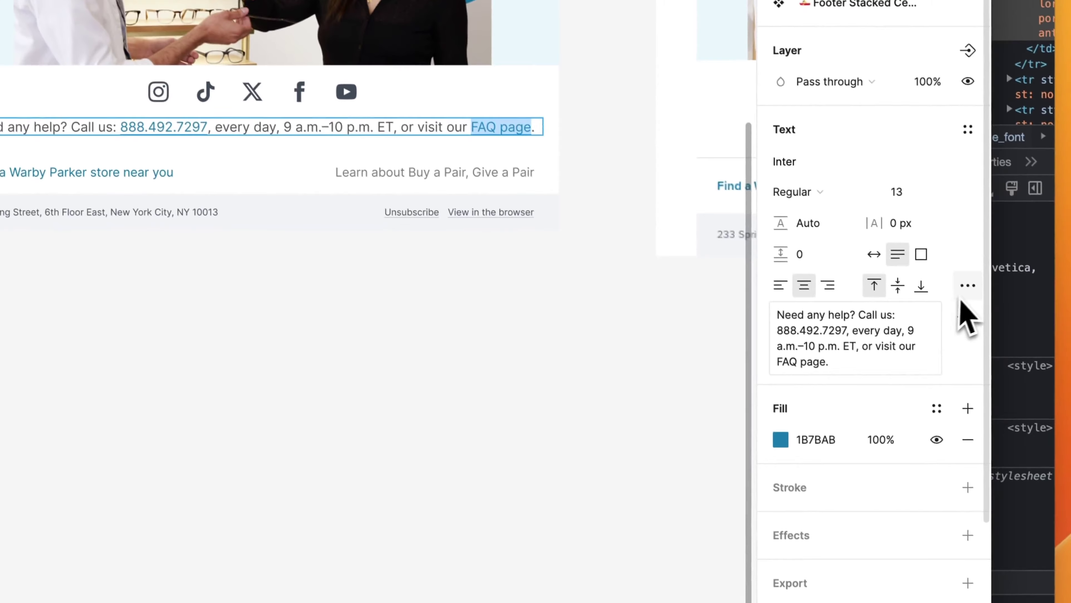
- Adjust the help text's type options and the footer links row's vertical padding
{"action": "left_click", "coordinate": [1049, 409]}
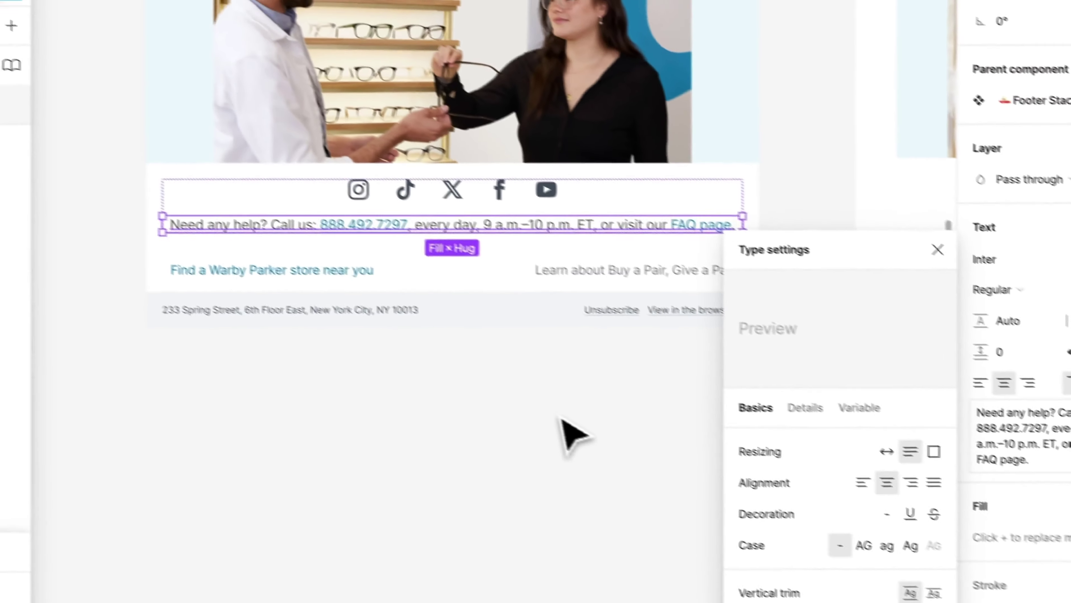
{"action": "left_click", "coordinate": [586, 325]}
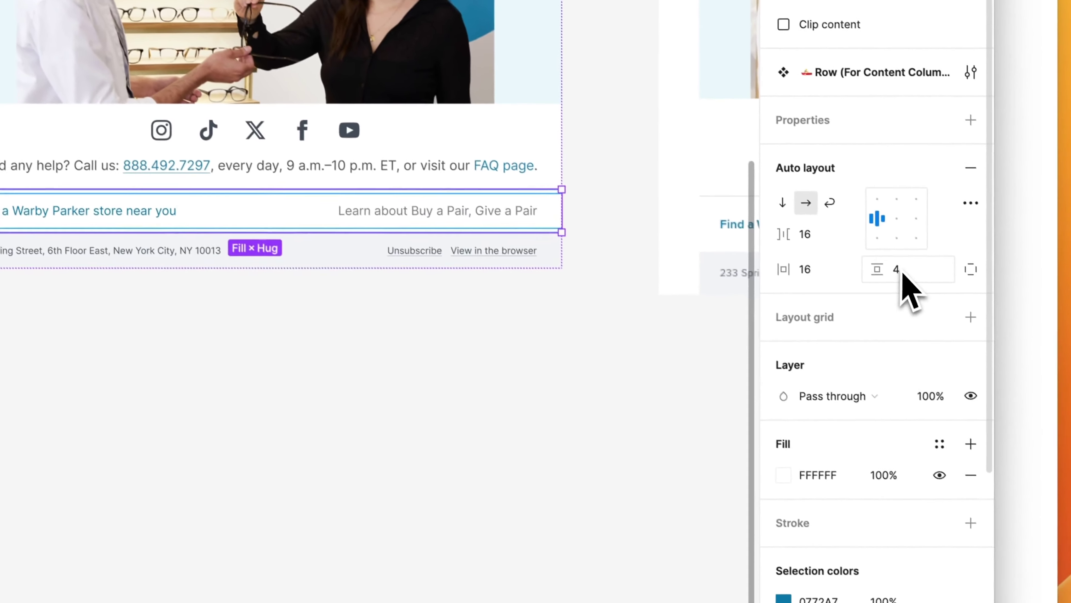
{"action": "left_click", "coordinate": [897, 273]}
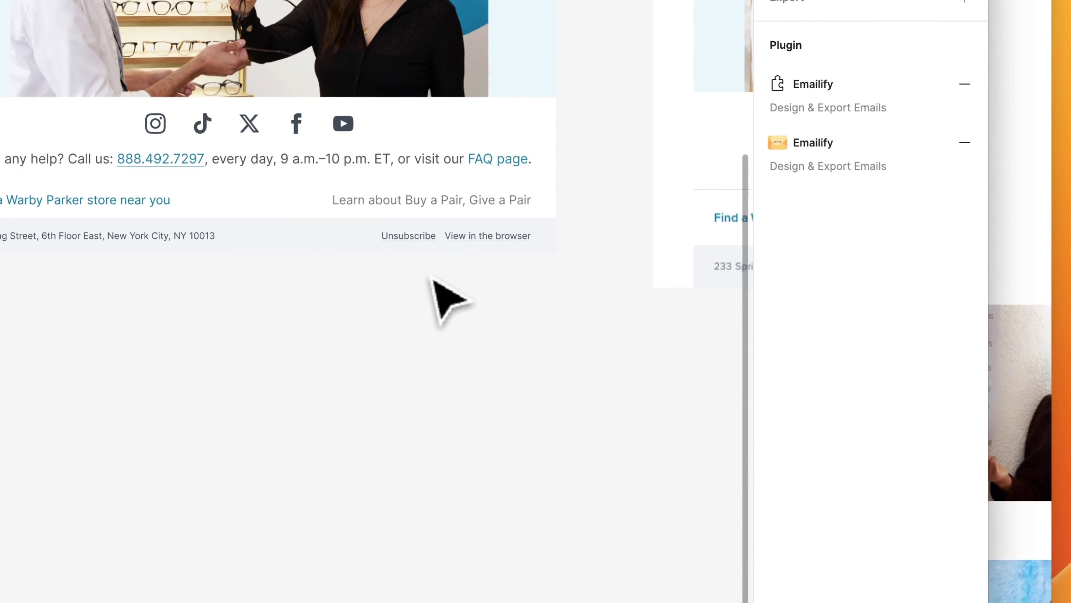
{"action": "scroll", "coordinate": [442, 298], "scroll_direction": "down", "scroll_amount": 5}
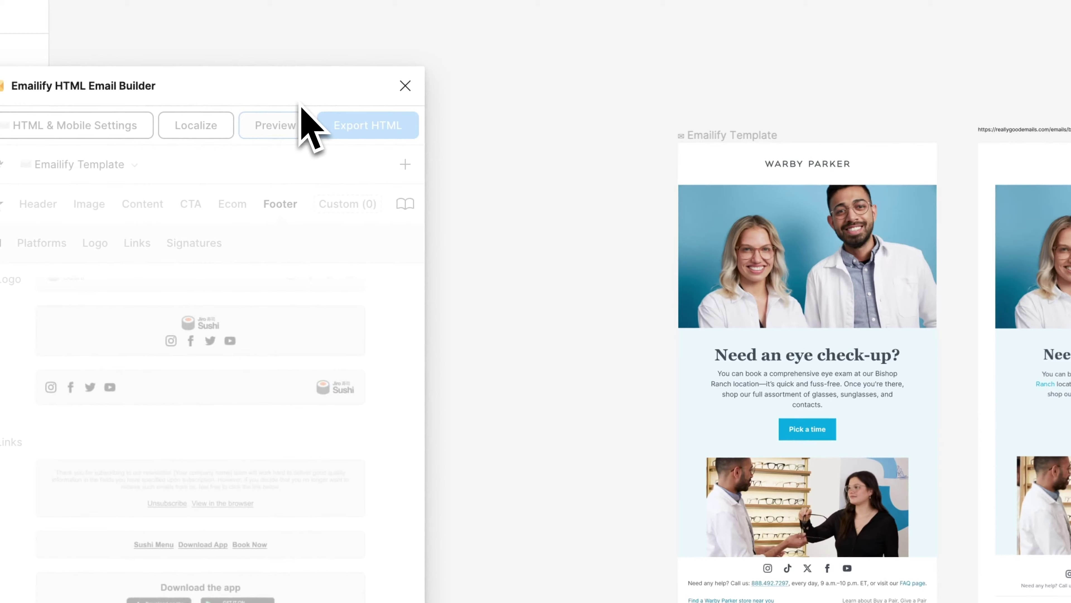
- Preview the email at iPhone SE size (about 29.89 KB), then open the add-element list
{"action": "left_click", "coordinate": [303, 105]}
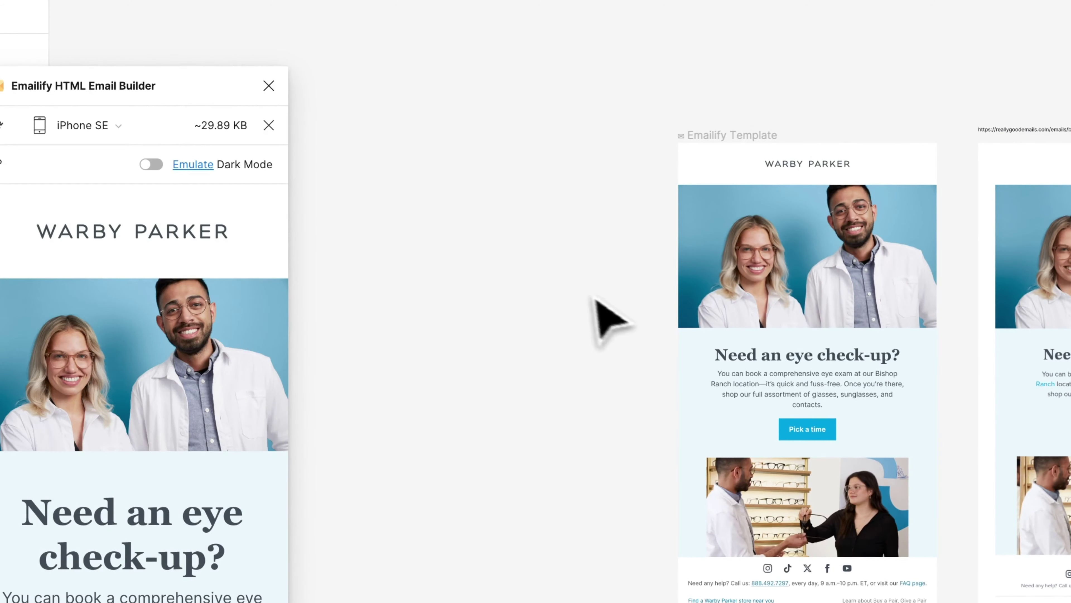
{"action": "scroll", "coordinate": [589, 297], "scroll_direction": "down", "scroll_amount": 5}
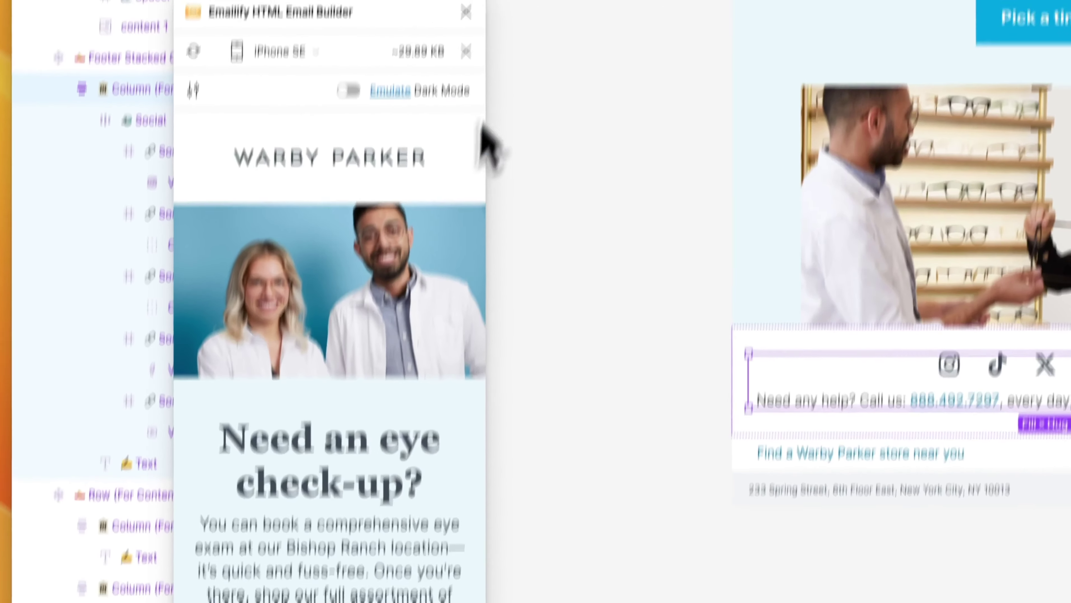
{"action": "left_click", "coordinate": [471, 142]}
{"action": "left_click", "coordinate": [252, 439]}
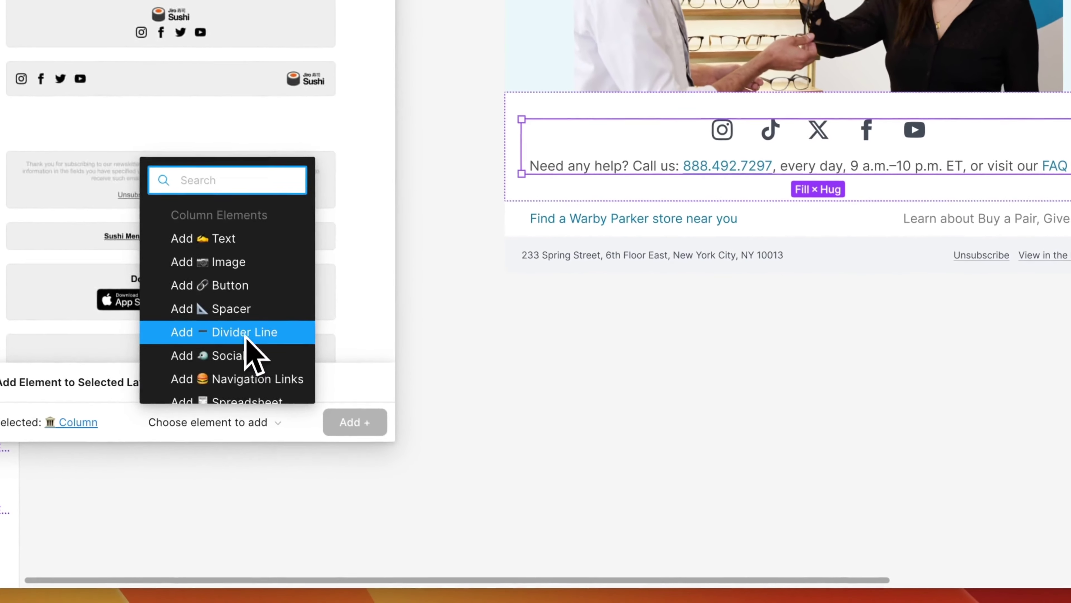
- Add a divider line under the help text and change its fill from CCCCCC to E5E5EA
{"action": "left_click", "coordinate": [249, 345]}
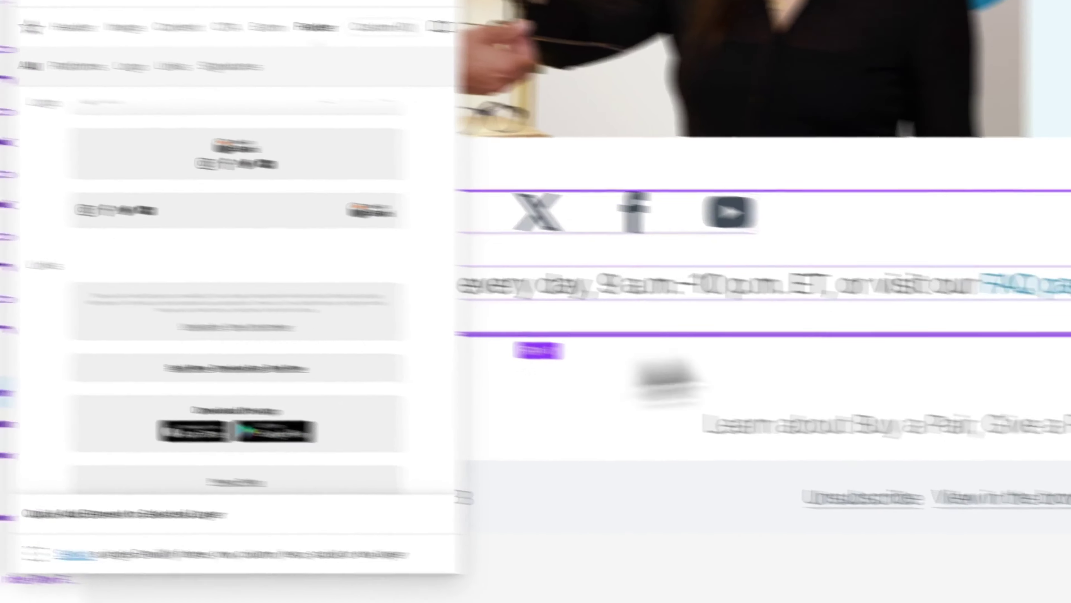
{"action": "left_click", "coordinate": [808, 217]}
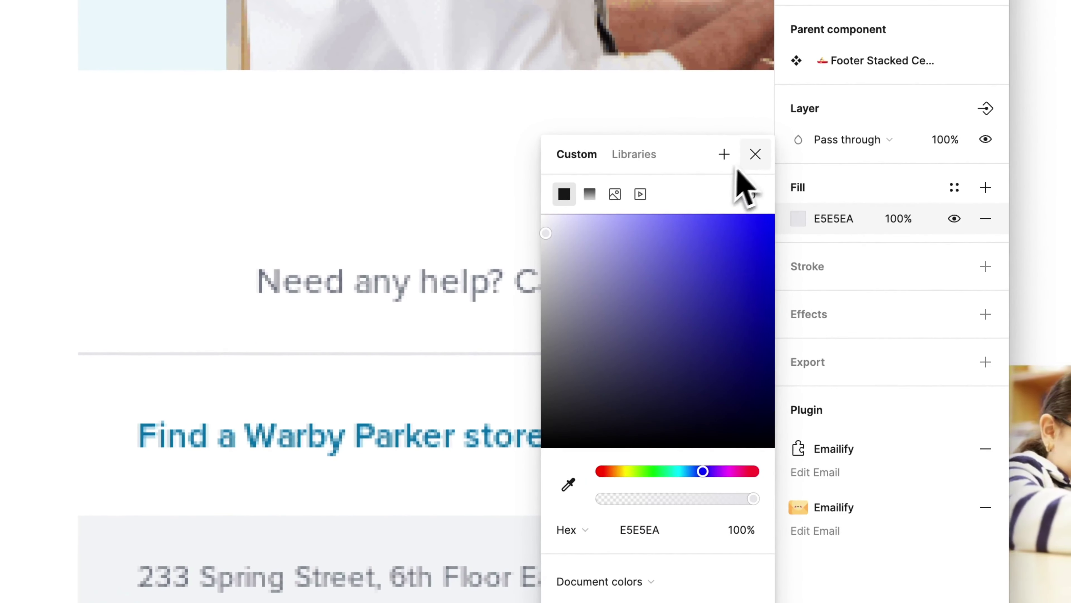
{"action": "left_click", "coordinate": [754, 155]}
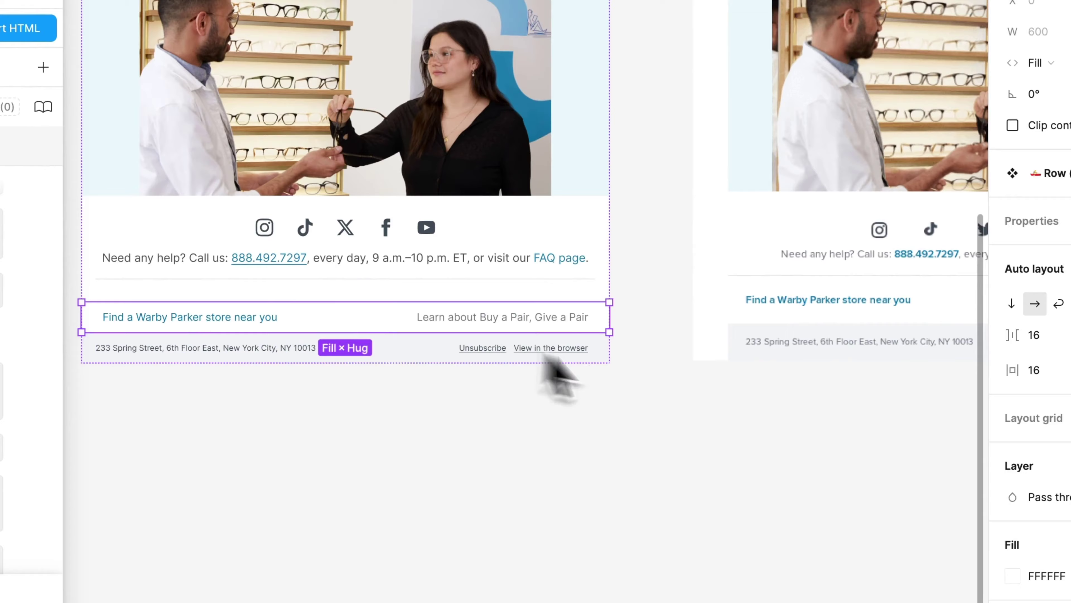
- Give the footer links row 10 px vertical padding and reopen the iPhone SE preview
{"action": "scroll", "coordinate": [664, 378], "scroll_direction": "down", "scroll_amount": 2}
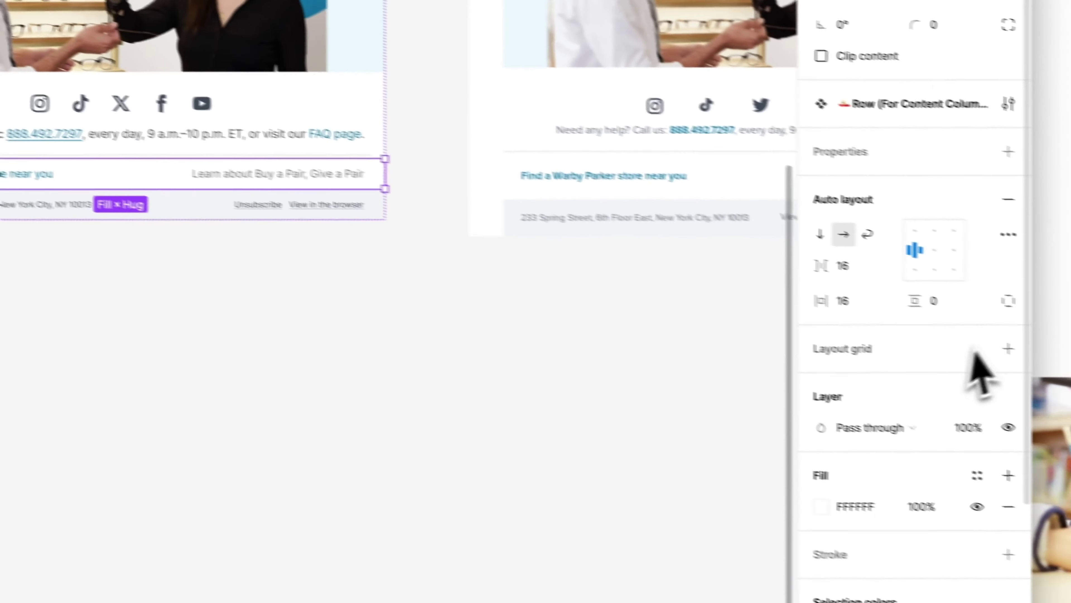
{"action": "left_click", "coordinate": [907, 289]}
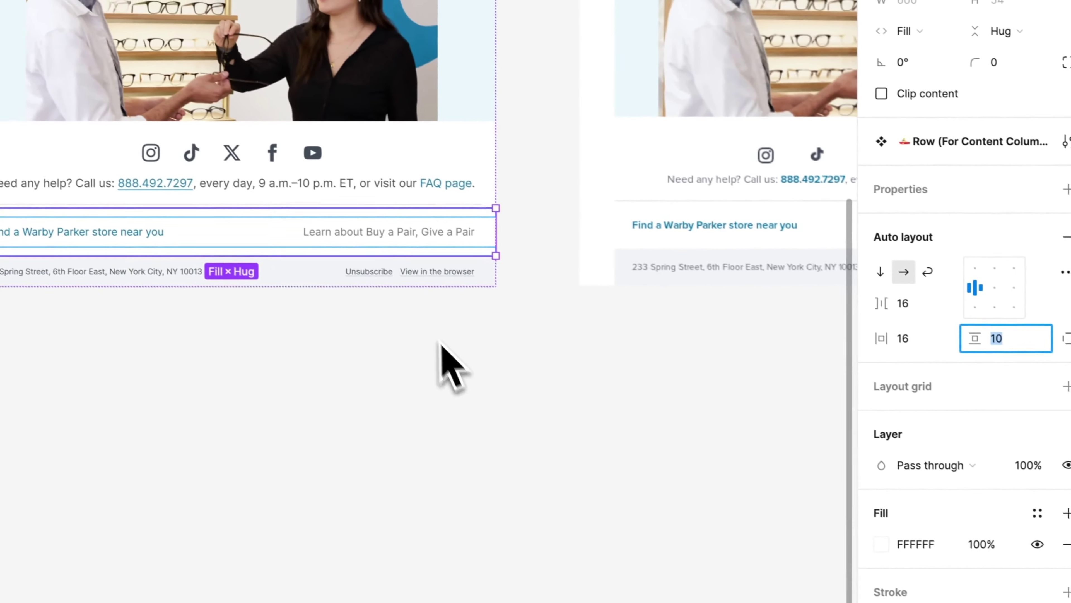
{"action": "left_click", "coordinate": [1004, 342]}
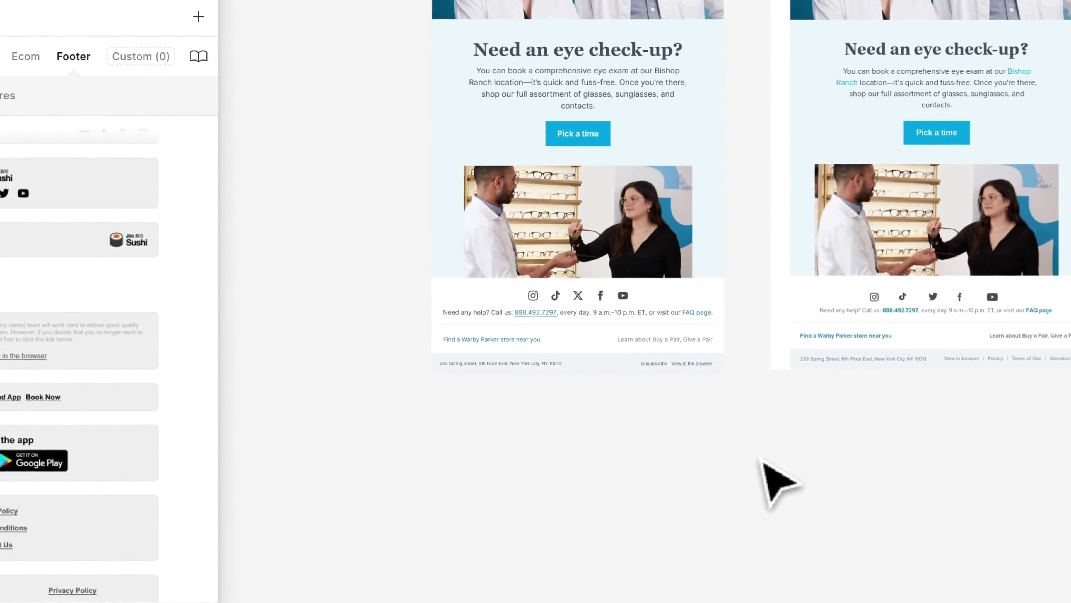
{"action": "scroll", "coordinate": [506, 274], "scroll_direction": "up", "scroll_amount": 1}
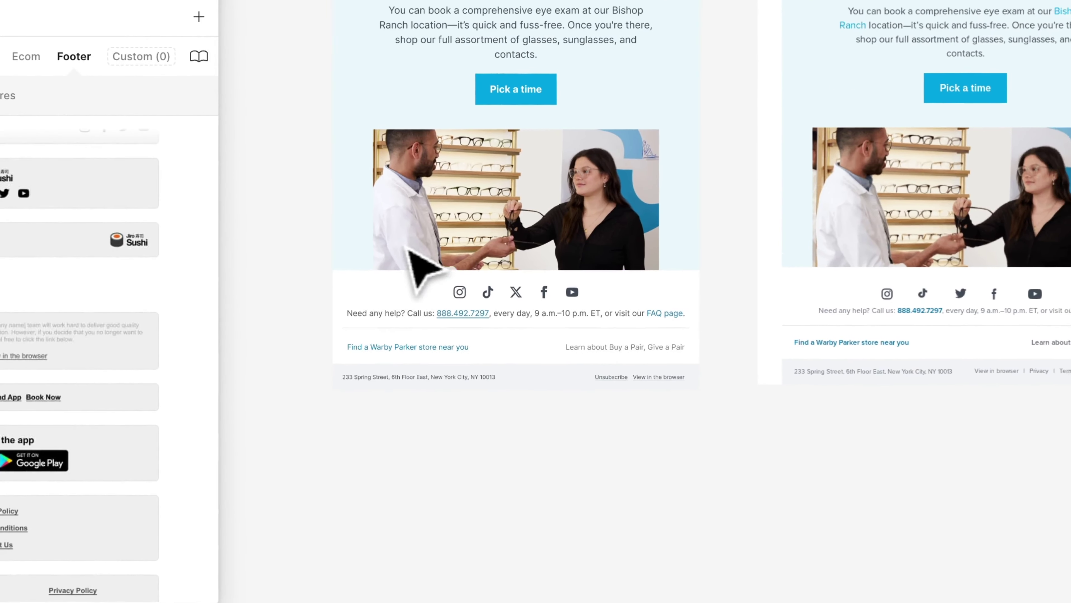
{"action": "scroll", "coordinate": [295, 194], "scroll_direction": "up", "scroll_amount": 5}
{"action": "left_click", "coordinate": [418, 198]}
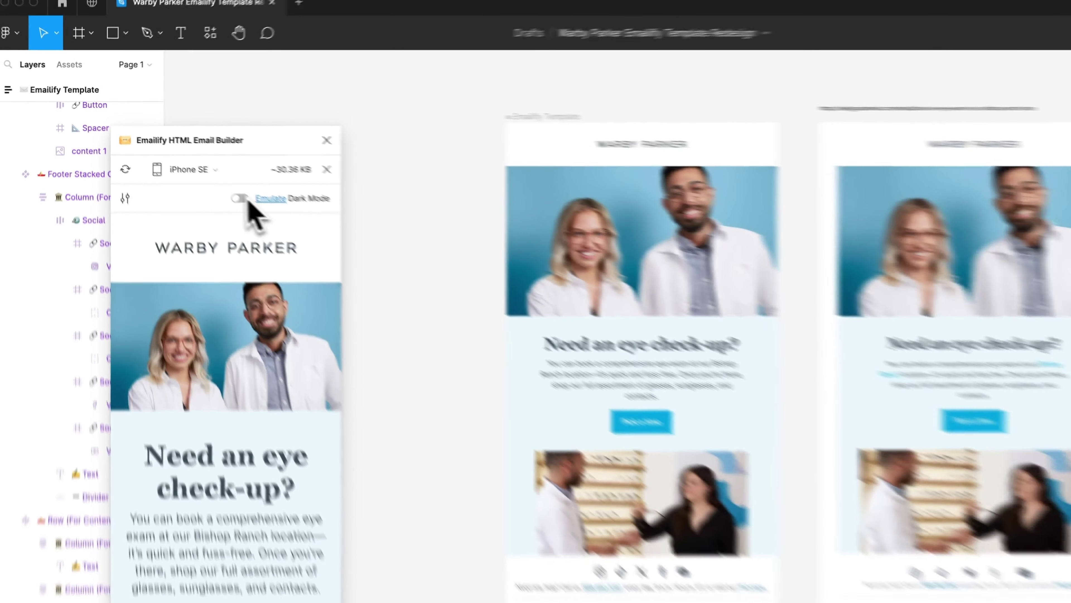
- Check the mobile footer, then open mobile overrides for the 'Find a Warby Parker store near you' link
{"action": "scroll", "coordinate": [211, 275], "scroll_direction": "down", "scroll_amount": 1}
{"action": "scroll", "coordinate": [211, 274], "scroll_direction": "down", "scroll_amount": 3}
{"action": "scroll", "coordinate": [209, 272], "scroll_direction": "down", "scroll_amount": 3}
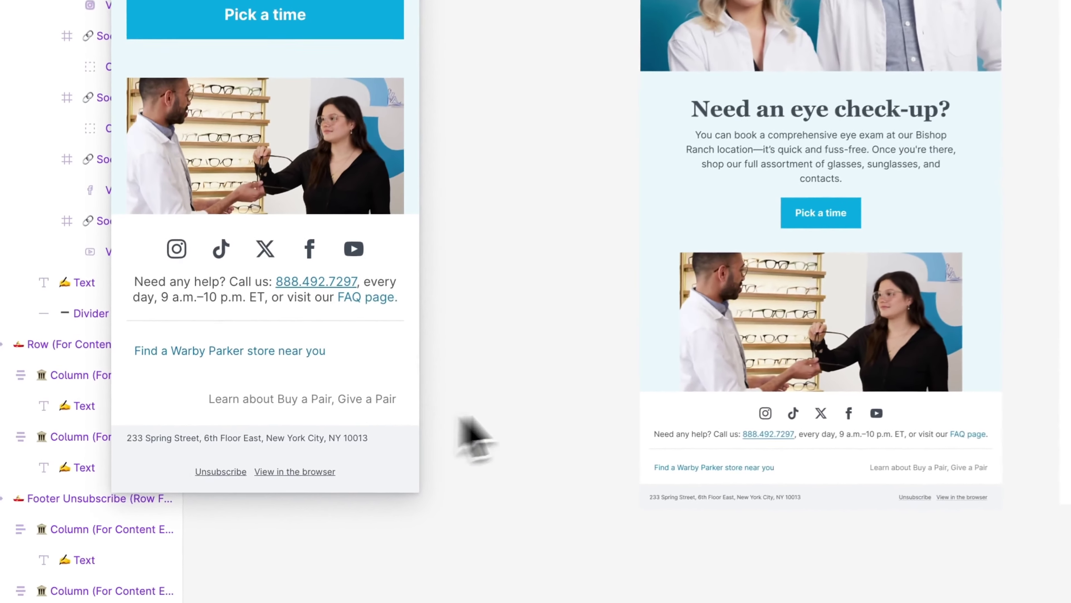
{"action": "scroll", "coordinate": [696, 381], "scroll_direction": "up", "scroll_amount": 2}
{"action": "scroll", "coordinate": [456, 363], "scroll_direction": "up", "scroll_amount": 2}
{"action": "left_click", "coordinate": [736, 266]}
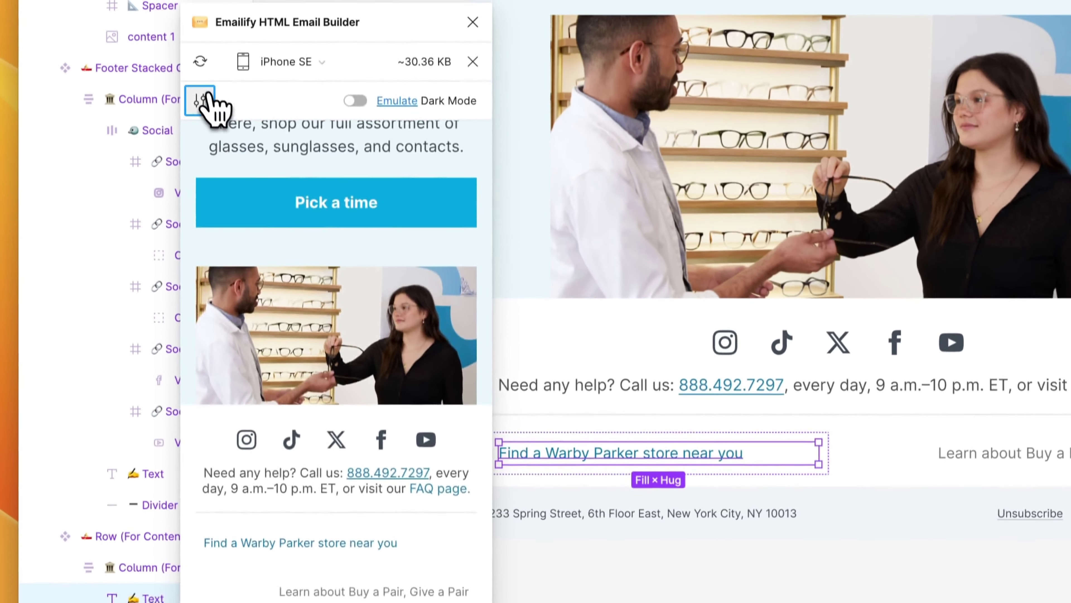
{"action": "left_click", "coordinate": [206, 96]}
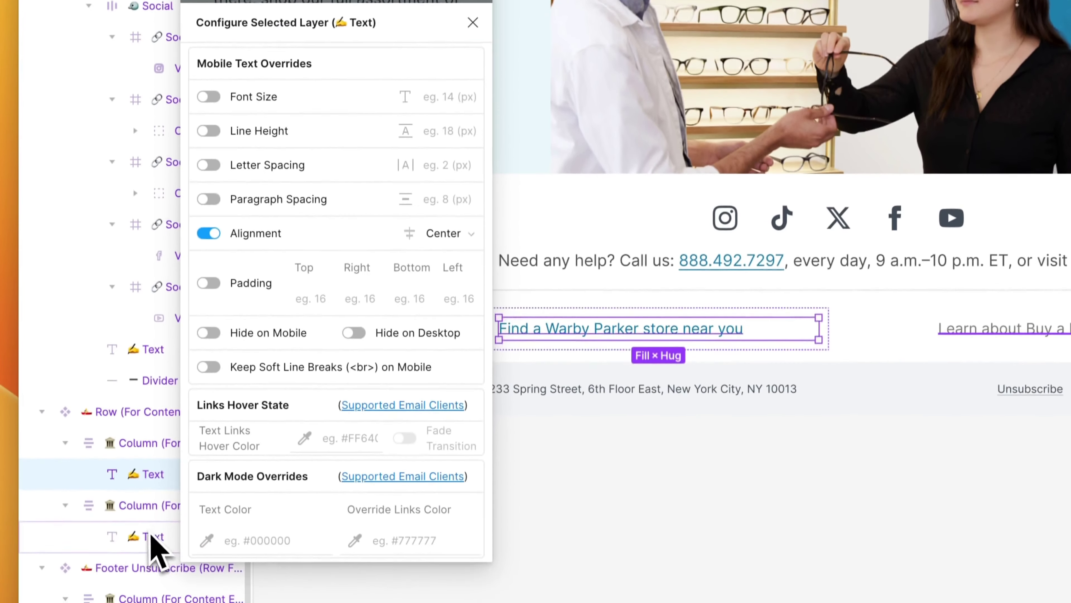
- Close the layer settings, confirm both footer links are centered on mobile, then switch to Desktop
{"action": "left_click", "coordinate": [153, 530]}
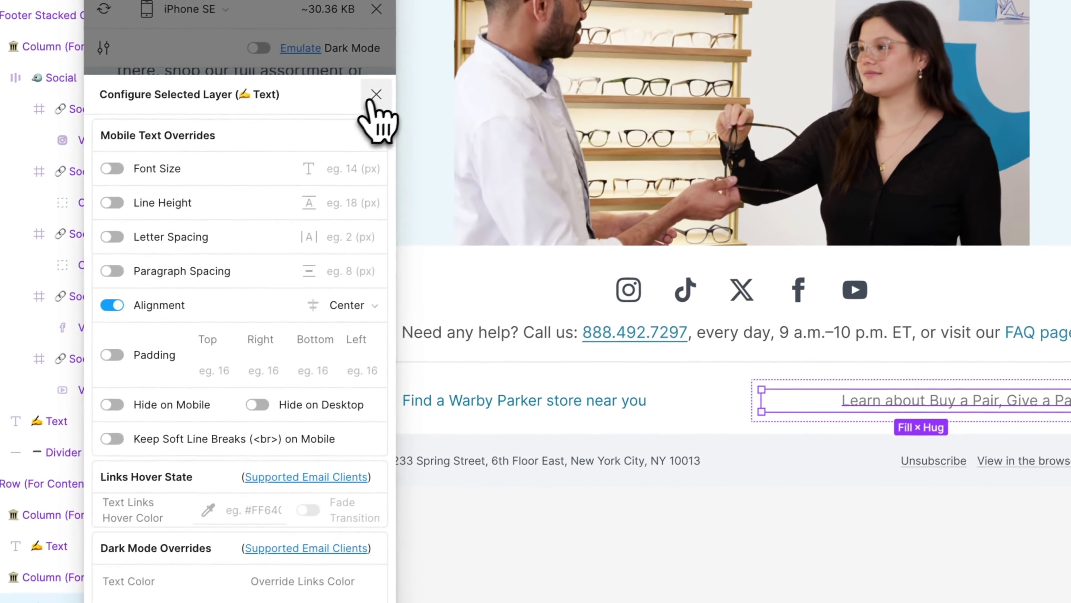
{"action": "left_click", "coordinate": [373, 108]}
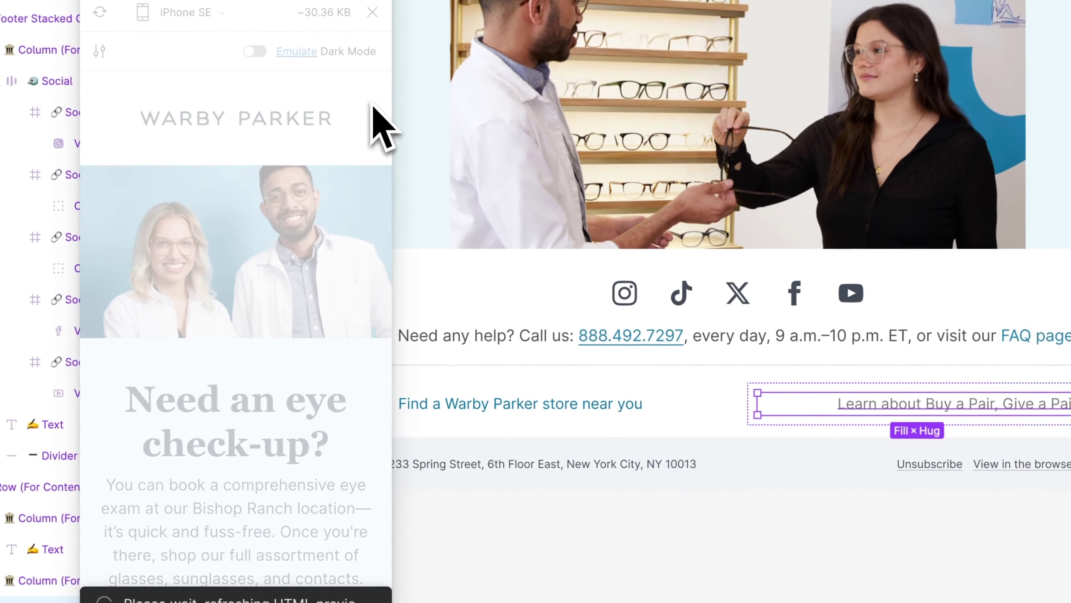
{"action": "scroll", "coordinate": [306, 352], "scroll_direction": "down", "scroll_amount": 4}
{"action": "scroll", "coordinate": [303, 355], "scroll_direction": "down", "scroll_amount": 6}
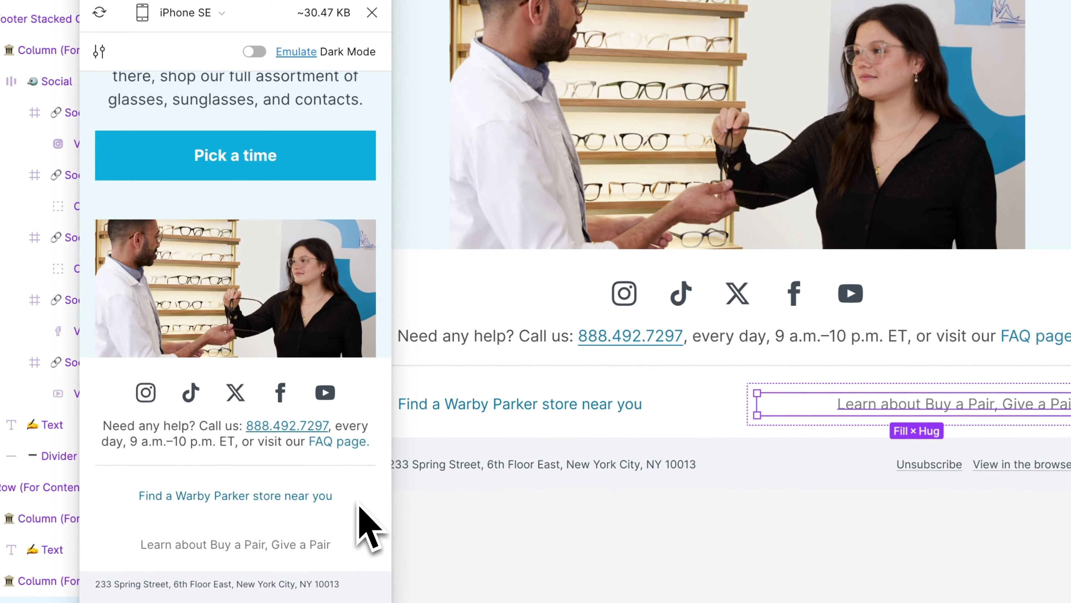
{"action": "scroll", "coordinate": [368, 528], "scroll_direction": "up", "scroll_amount": 1}
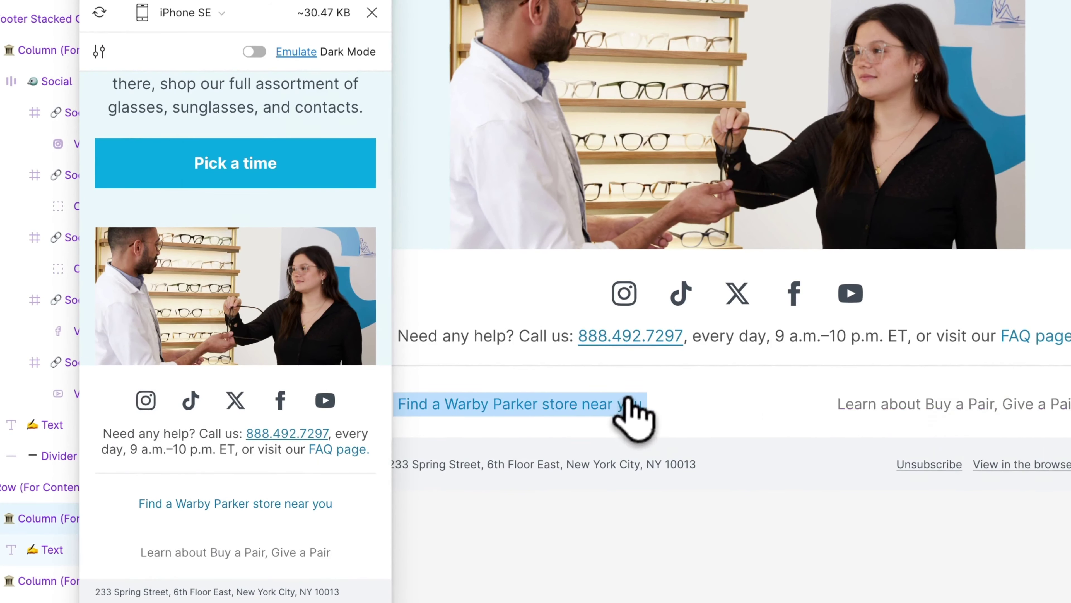
{"action": "left_click", "coordinate": [633, 405]}
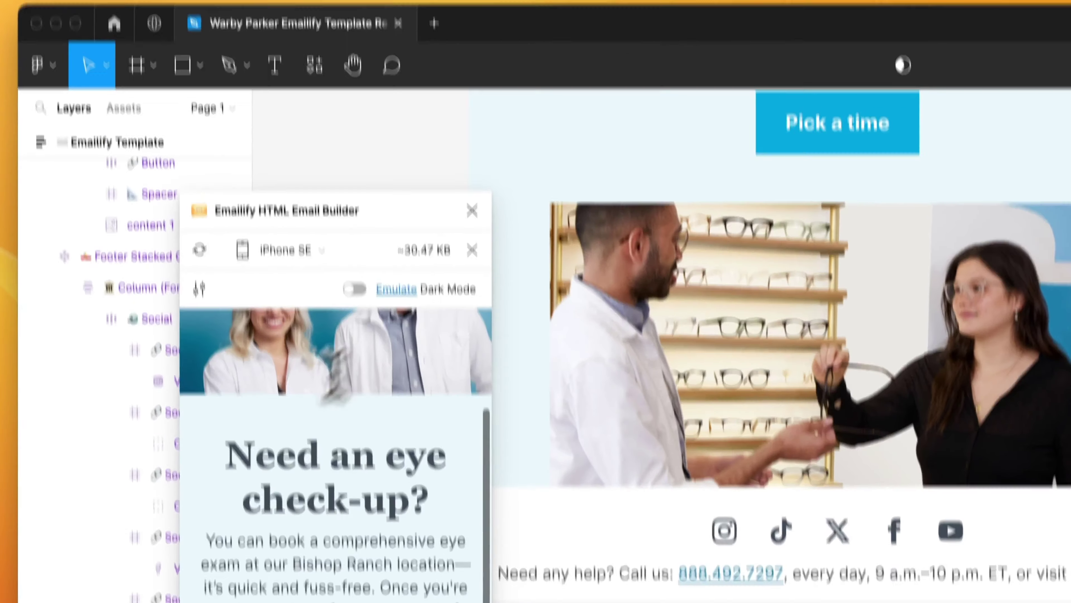
{"action": "left_click_drag", "start_coordinate": [222, 316], "coordinate": [439, 507]}
{"action": "scroll", "coordinate": [454, 519], "scroll_direction": "up", "scroll_amount": 5}
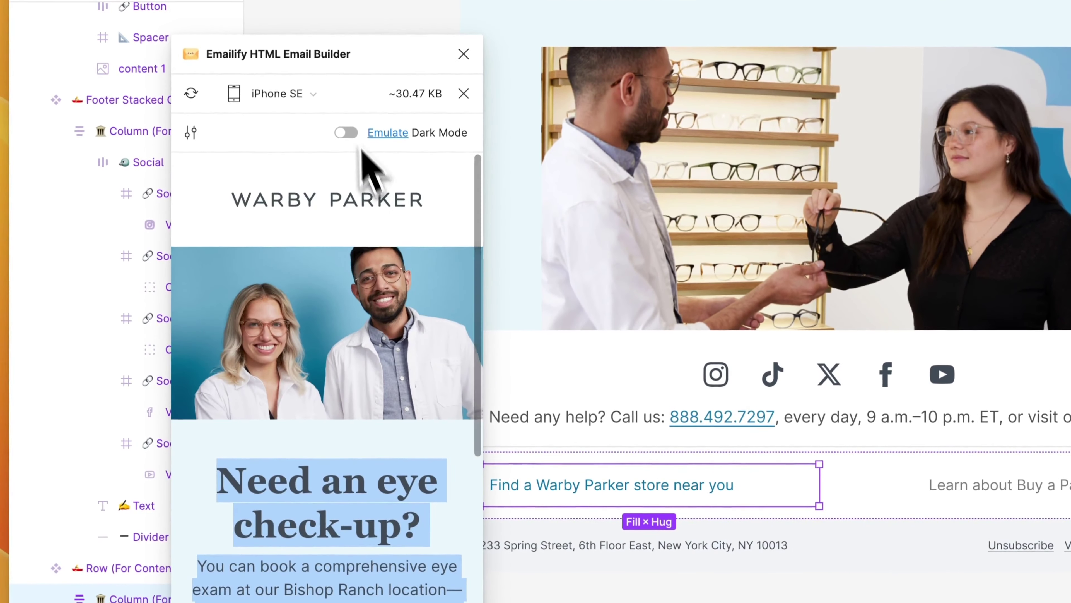
{"action": "left_click", "coordinate": [308, 148]}
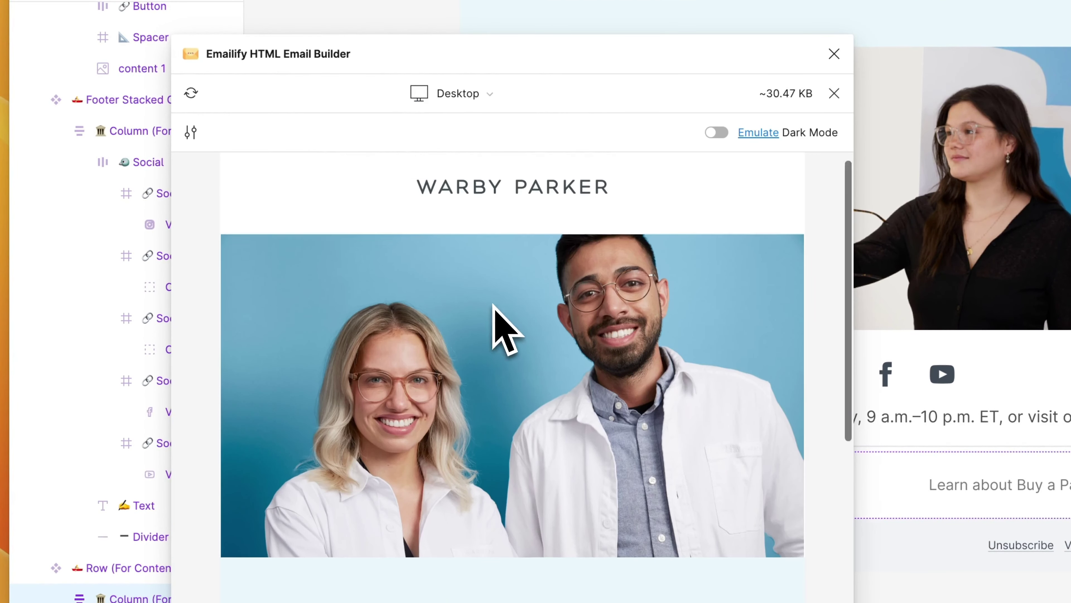
- Change the page background from F5F5F5 to white (FFFFFF) using the eyedropper
{"action": "scroll", "coordinate": [496, 321], "scroll_direction": "down", "scroll_amount": 5}
{"action": "scroll", "coordinate": [502, 331], "scroll_direction": "down", "scroll_amount": 5}
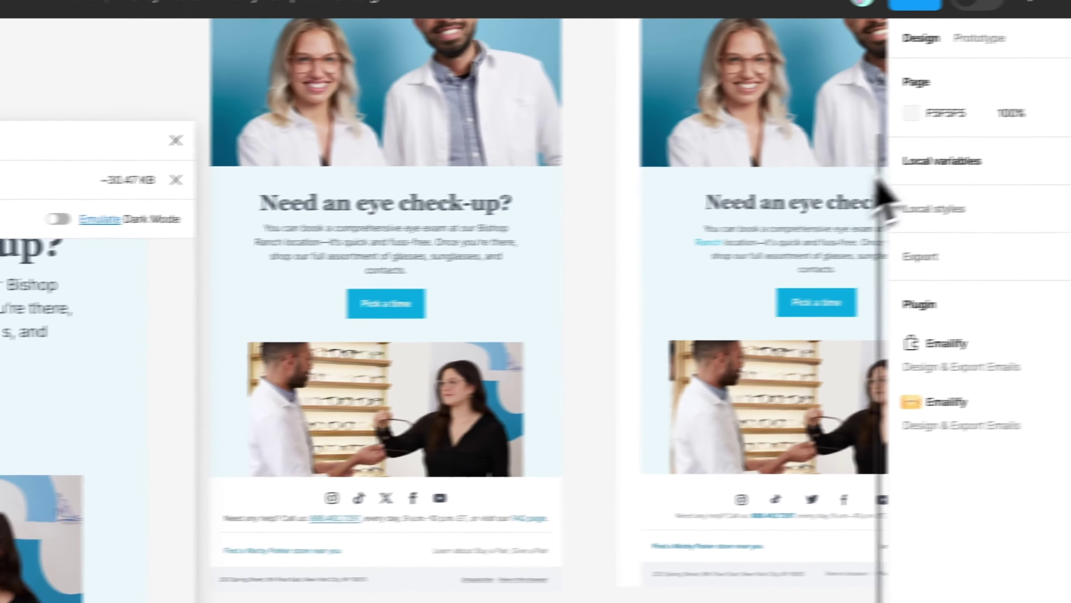
{"action": "left_click", "coordinate": [838, 117]}
{"action": "left_click", "coordinate": [608, 413]}
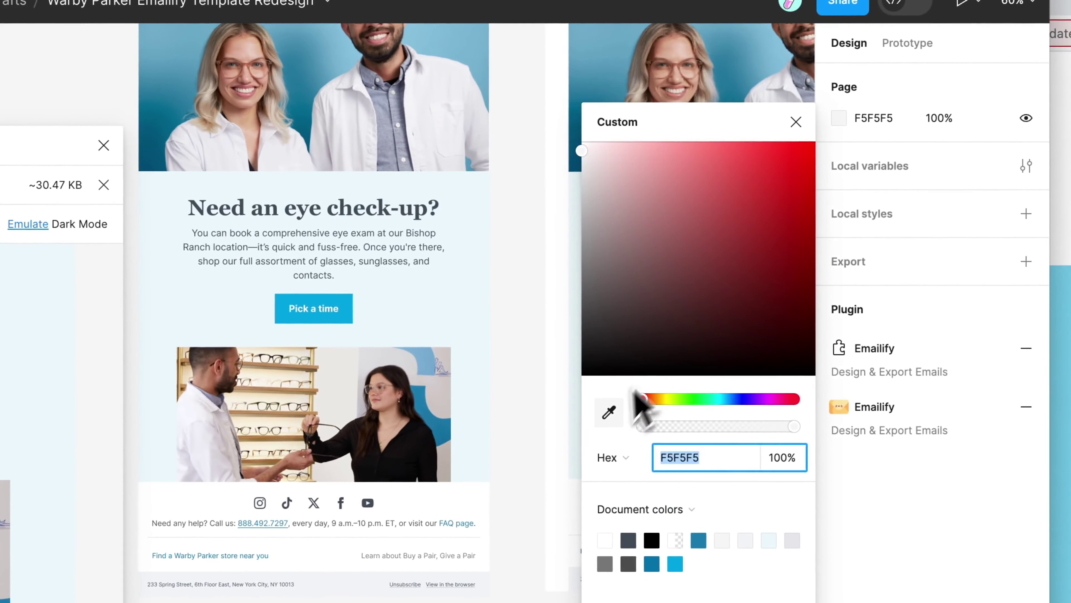
{"action": "left_click", "coordinate": [558, 416]}
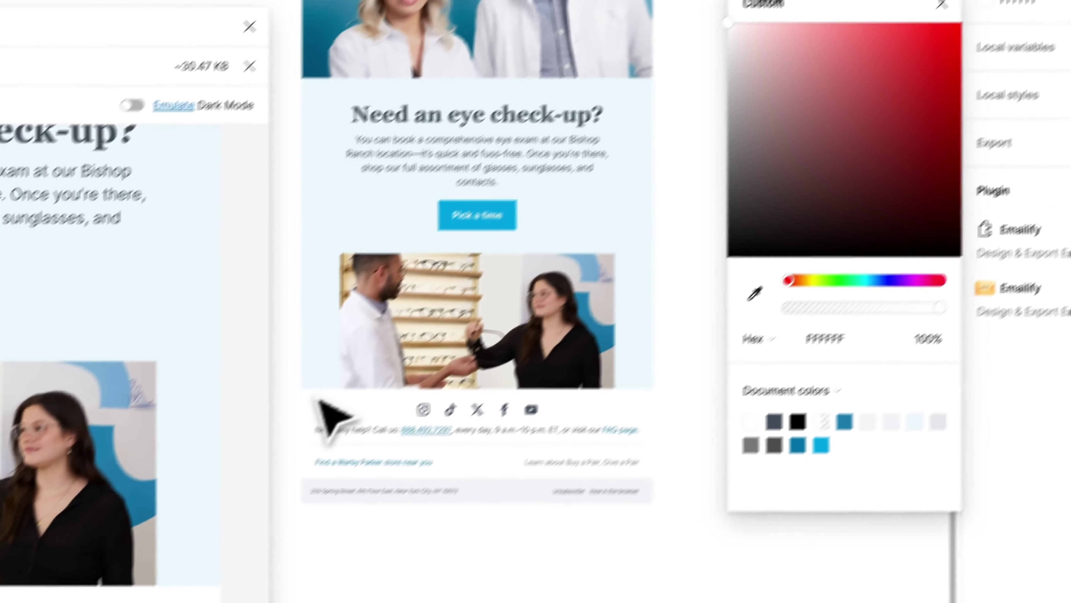
{"action": "left_click", "coordinate": [404, 370]}
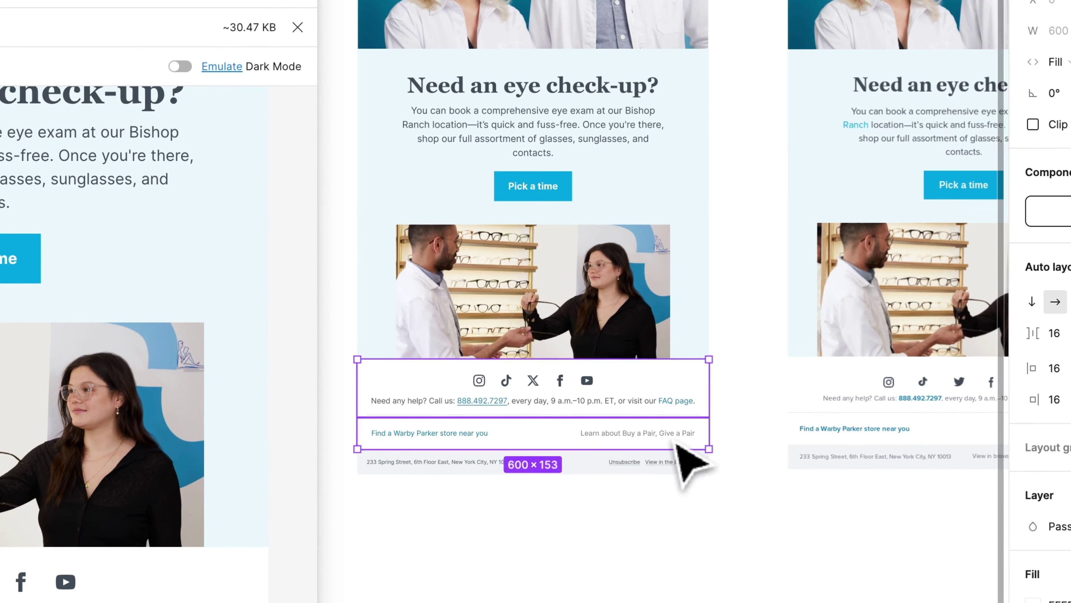
- Confirm the template frame's fill is still FFFFFF, then refresh the desktop preview
{"action": "scroll", "coordinate": [673, 434], "scroll_direction": "up", "scroll_amount": 8}
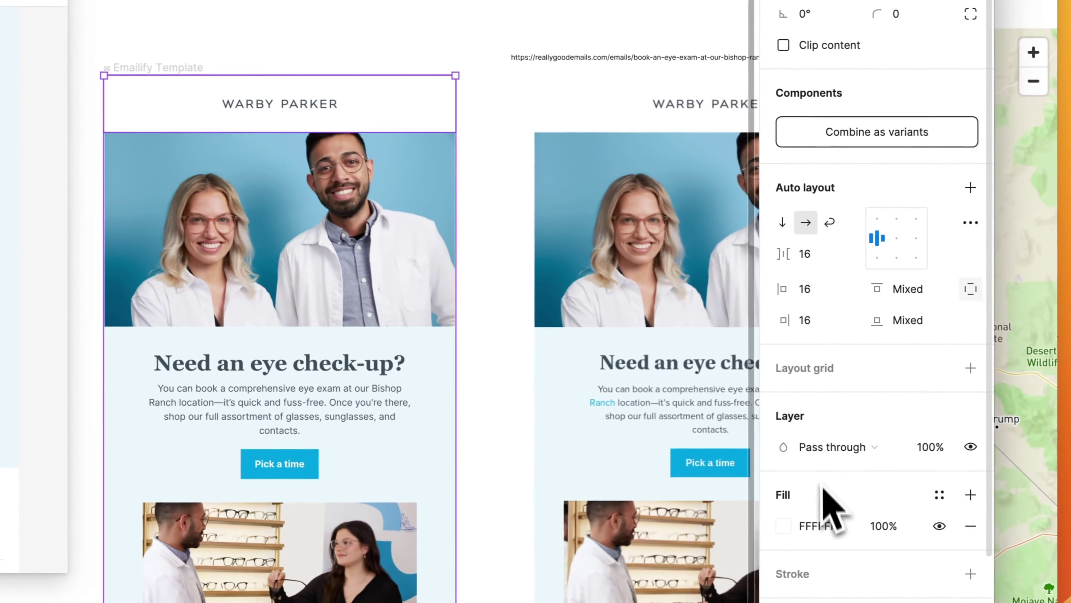
{"action": "left_click", "coordinate": [779, 525]}
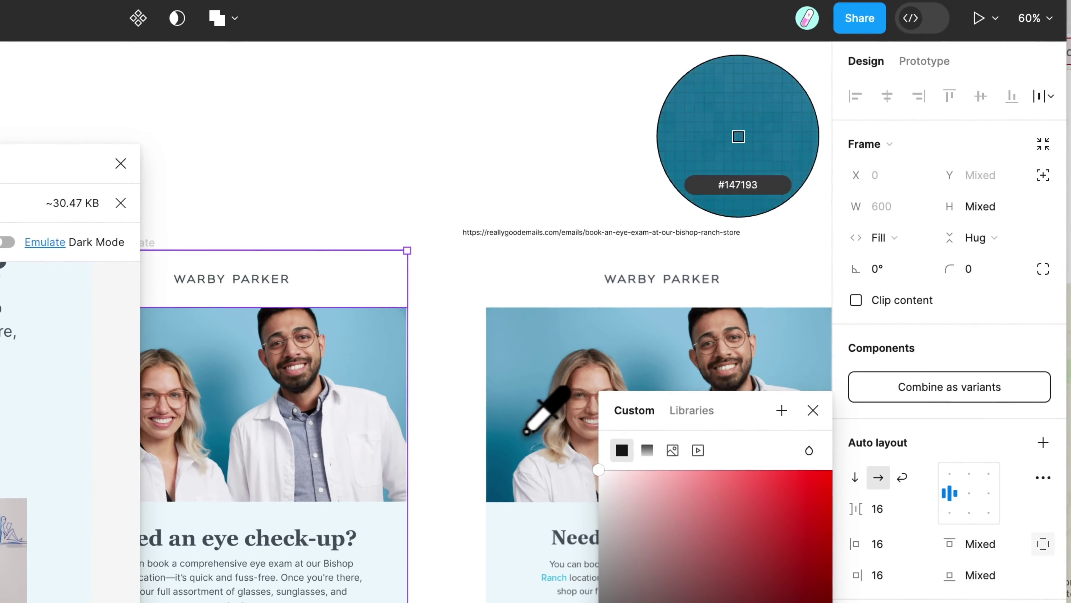
{"action": "scroll", "coordinate": [530, 431], "scroll_direction": "down", "scroll_amount": 5}
{"action": "scroll", "coordinate": [519, 435], "scroll_direction": "right", "scroll_amount": 5}
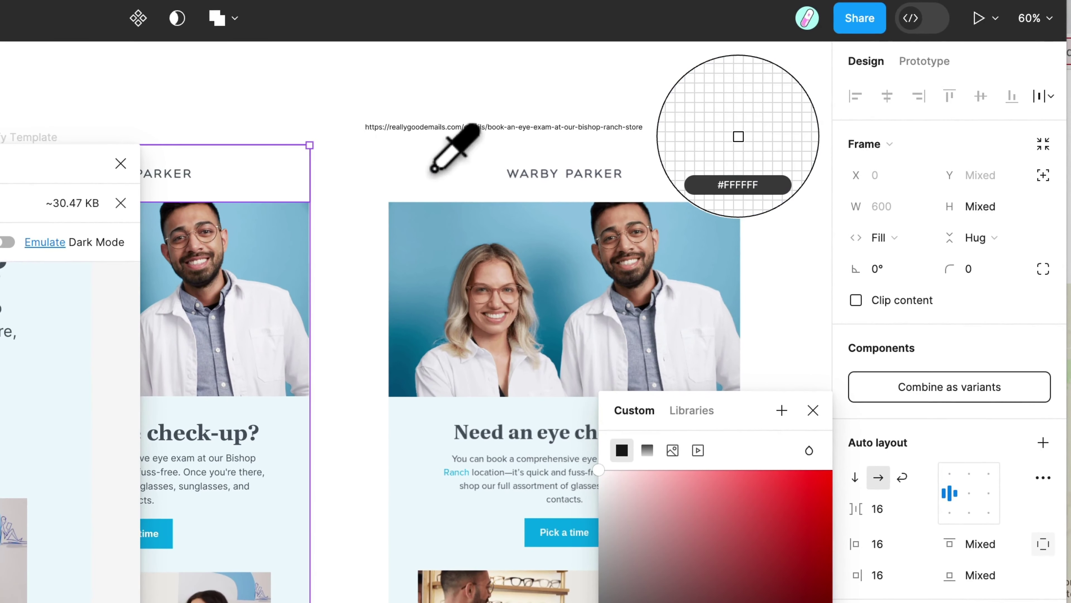
{"action": "left_click", "coordinate": [812, 410]}
{"action": "scroll", "coordinate": [717, 426], "scroll_direction": "left", "scroll_amount": 2}
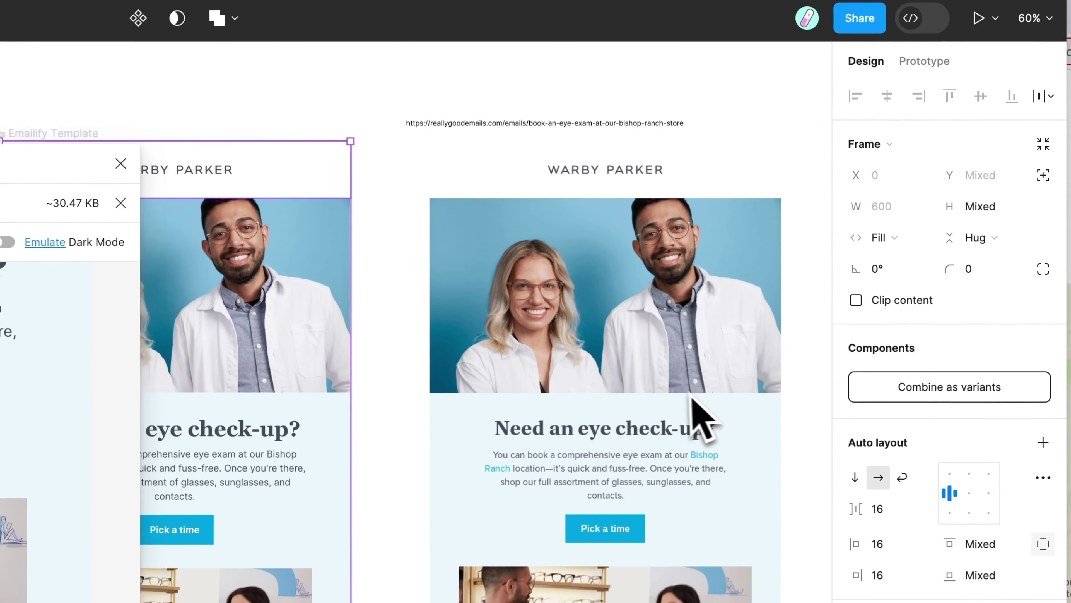
{"action": "scroll", "coordinate": [693, 416], "scroll_direction": "left", "scroll_amount": 5}
{"action": "scroll", "coordinate": [654, 401], "scroll_direction": "down", "scroll_amount": 2, "text": "ctrl"}
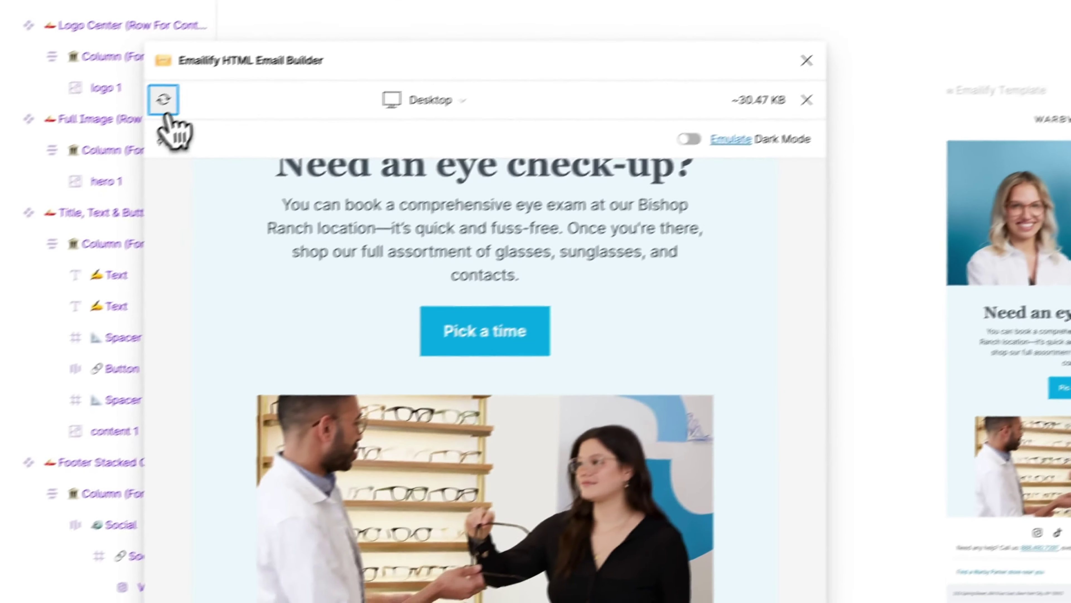
{"action": "left_click", "coordinate": [163, 98]}
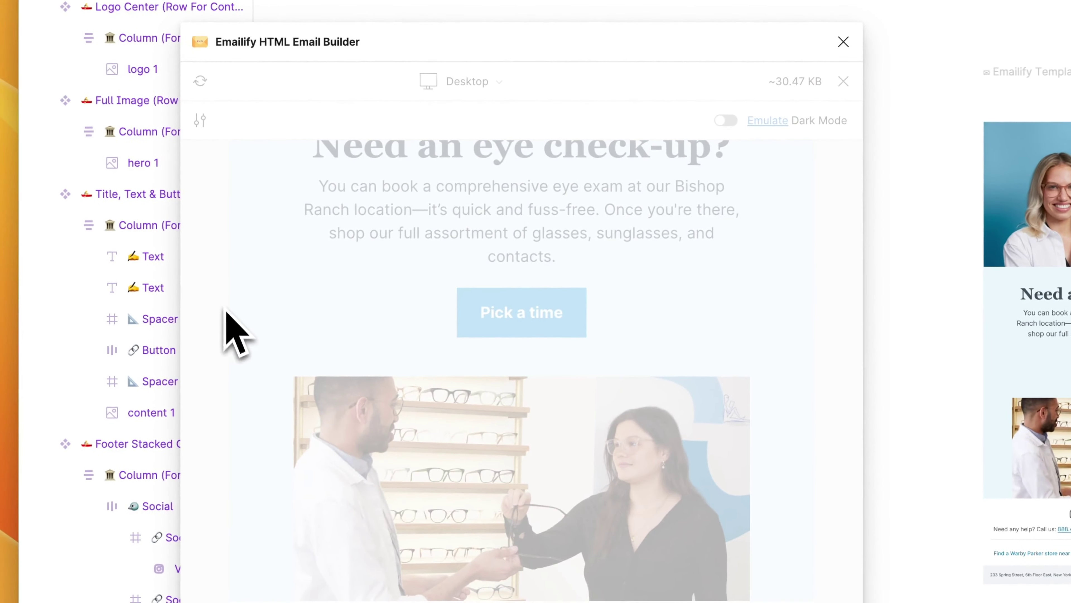
- Remove the underline from the help line's phone number in the detailed type settings
{"action": "scroll", "coordinate": [239, 422], "scroll_direction": "down", "scroll_amount": 5}
{"action": "scroll", "coordinate": [239, 431], "scroll_direction": "down", "scroll_amount": 6}
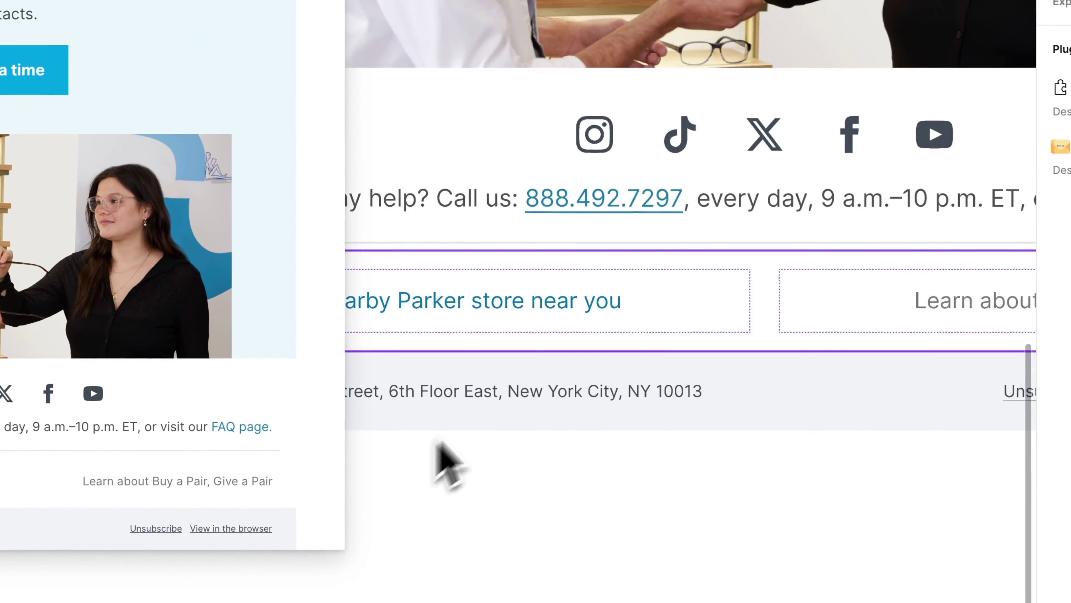
{"action": "key", "text": "Escape"}
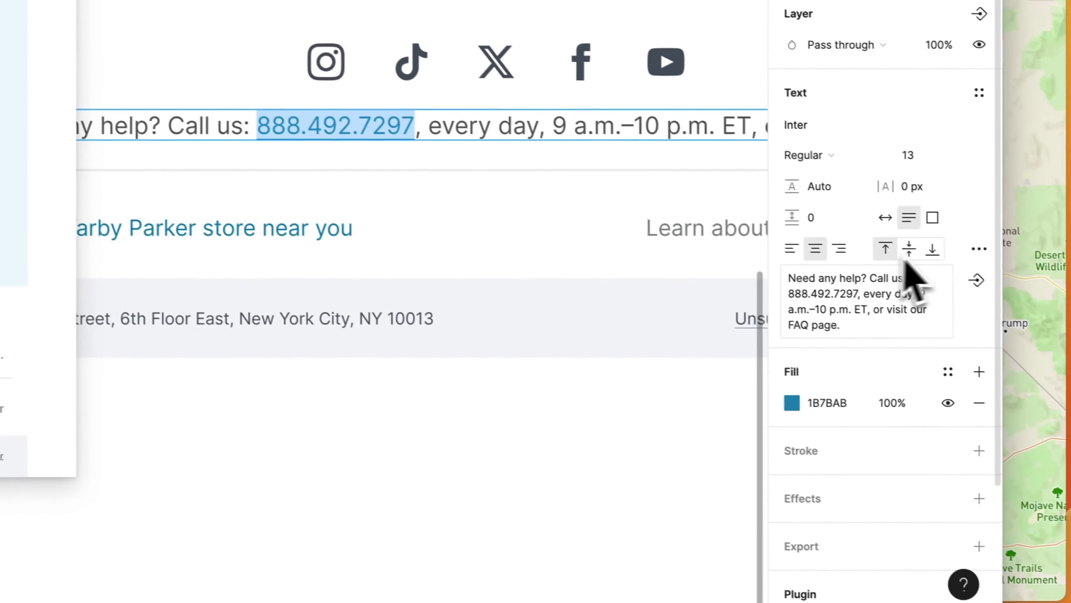
{"action": "left_click", "coordinate": [964, 245]}
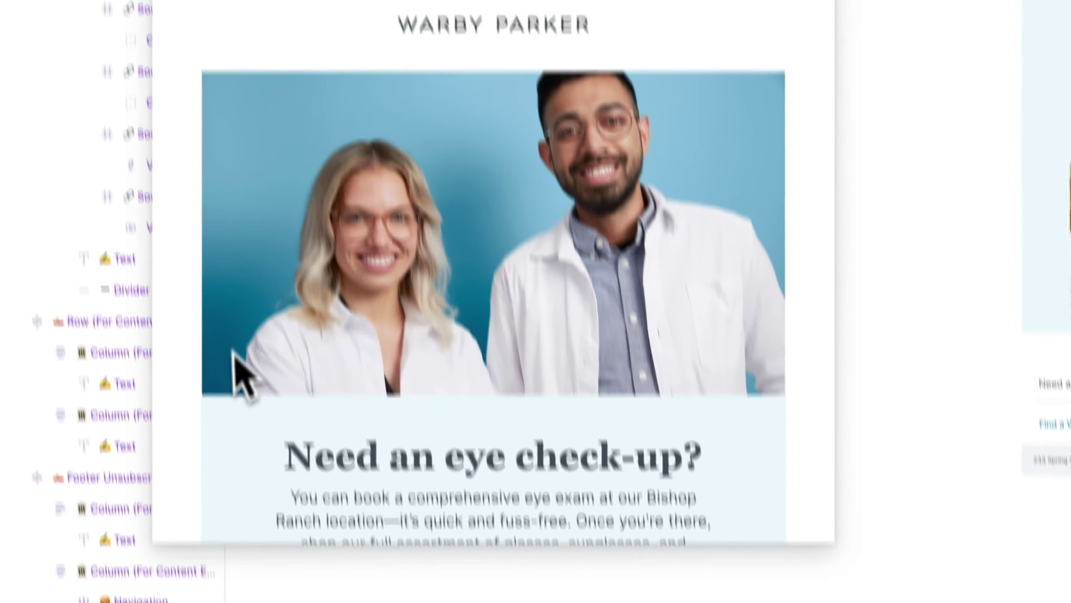
- Review the footer in the desktop preview (about 30.44 KB), then close the preview
{"action": "scroll", "coordinate": [405, 443], "scroll_direction": "down", "scroll_amount": 10}
{"action": "left_click_drag", "start_coordinate": [211, 311], "coordinate": [670, 441]}
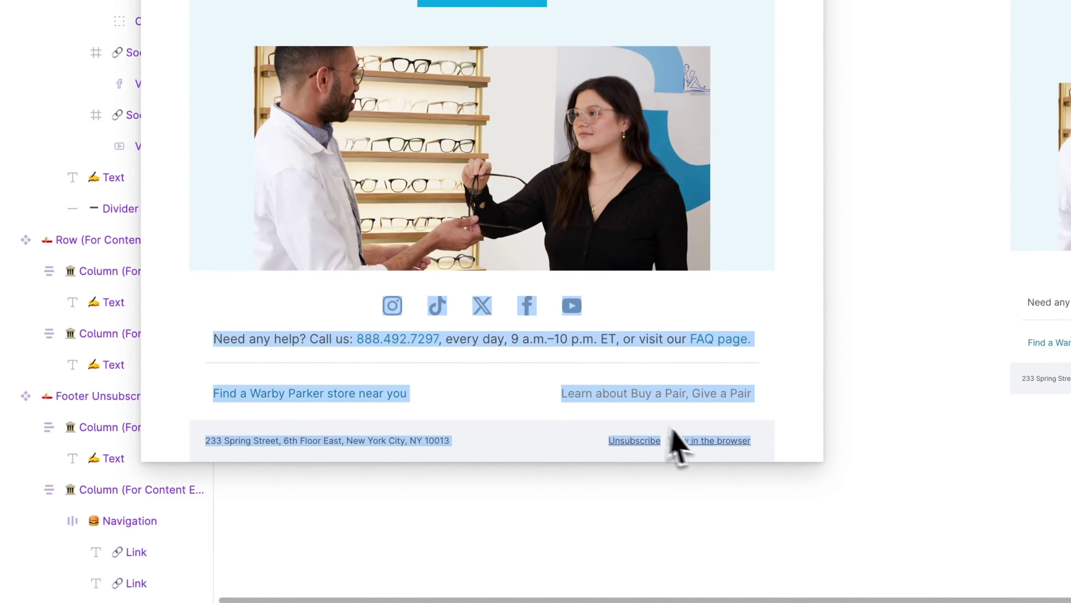
{"action": "scroll", "coordinate": [717, 486], "scroll_direction": "up", "scroll_amount": 5}
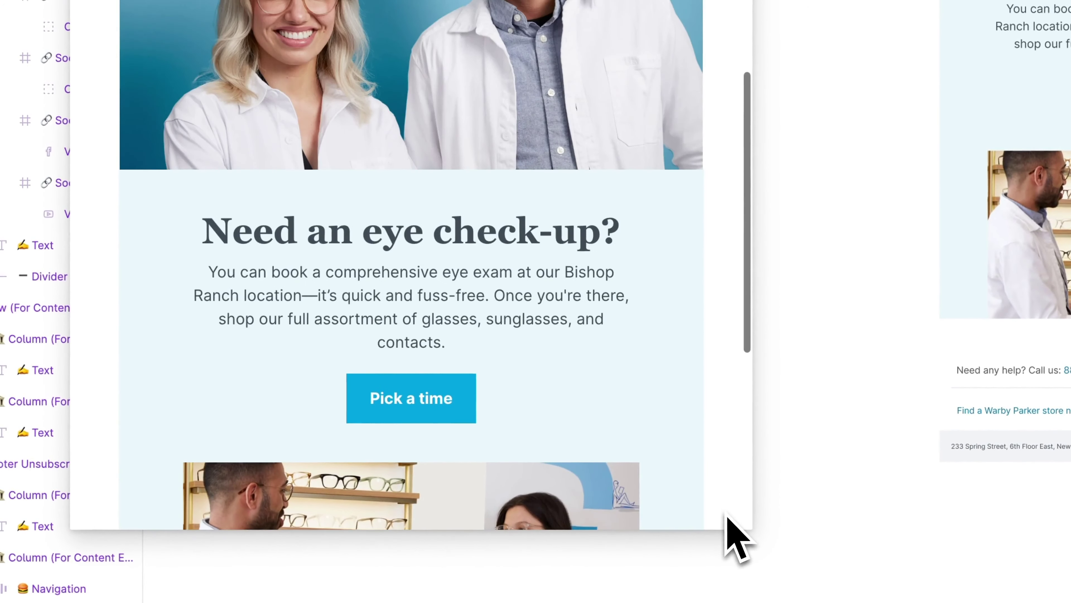
{"action": "left_click_drag", "start_coordinate": [506, 416], "coordinate": [254, 251]}
{"action": "left_click", "coordinate": [359, 355]}
{"action": "scroll", "coordinate": [425, 426], "scroll_direction": "up", "scroll_amount": 5}
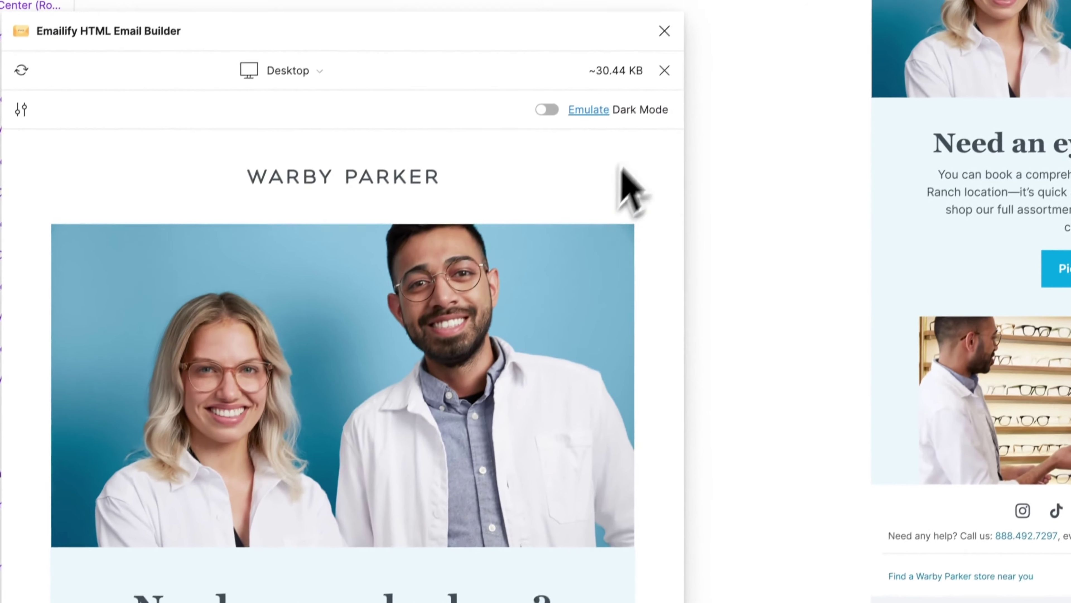
{"action": "left_click", "coordinate": [664, 29]}
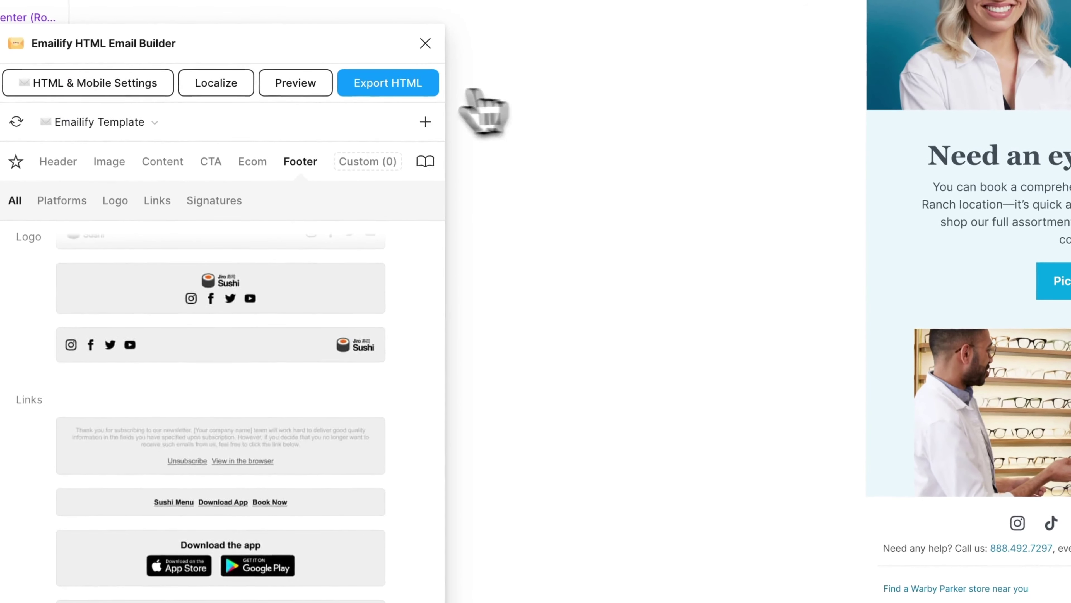
- Export the single Emailify Template email to HTML with Export To HTML (1)
{"action": "left_click", "coordinate": [405, 86]}
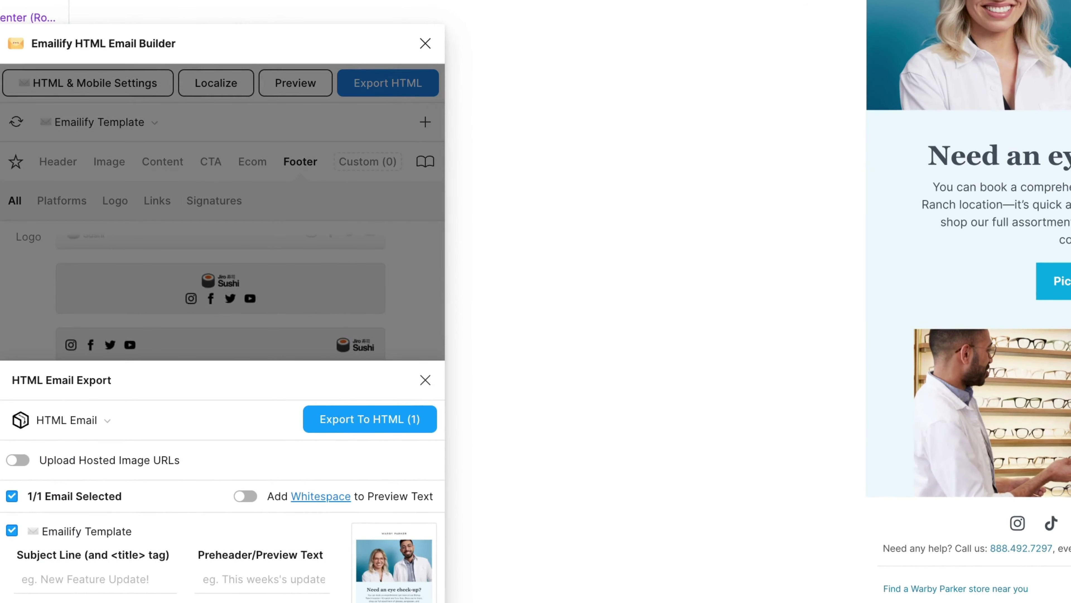
{"action": "left_click", "coordinate": [349, 419]}
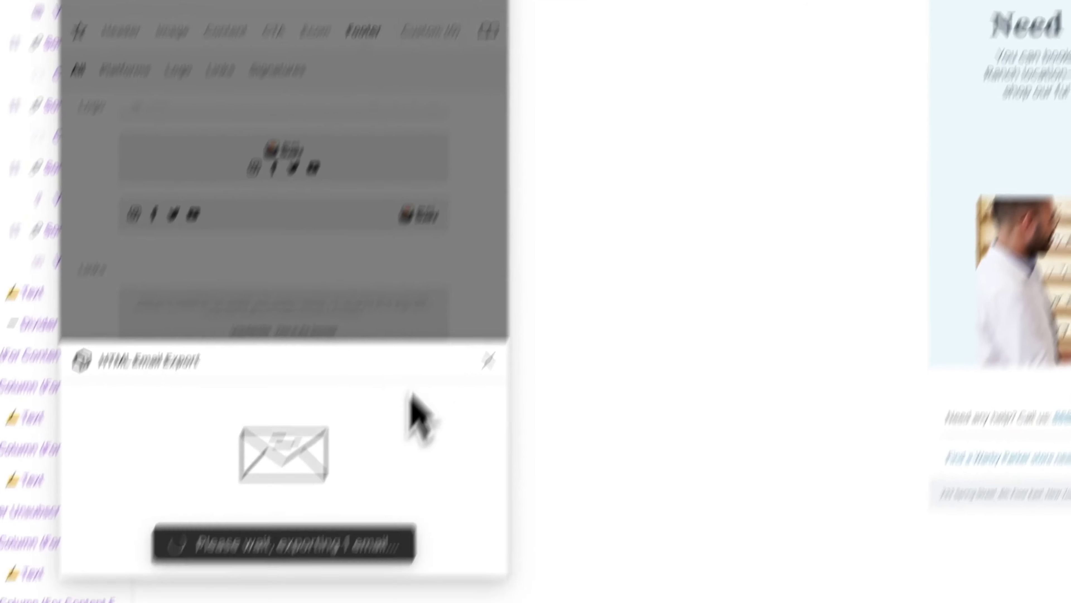